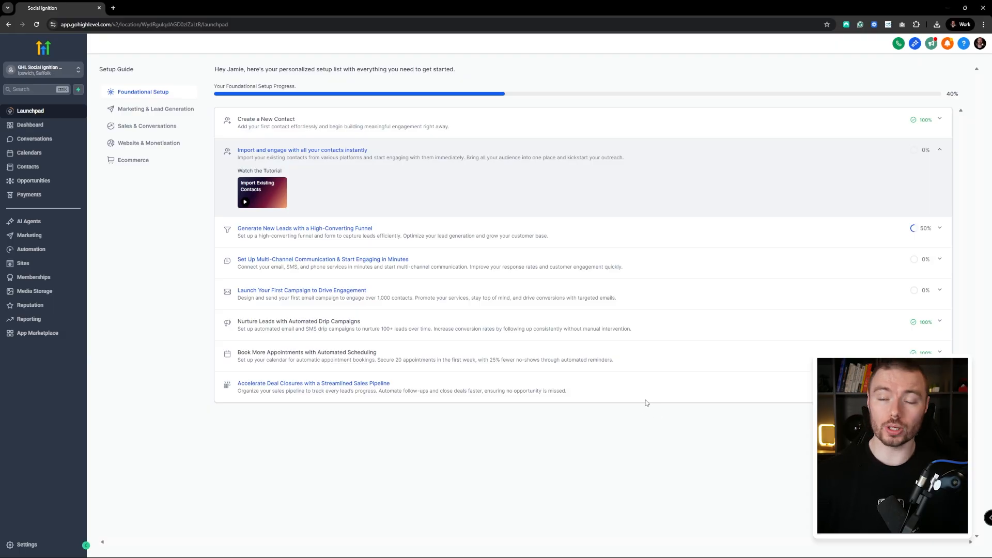
Switch from the GHL Social Ignition sub-account to the agency view.
{"action": "left_click", "coordinate": [45, 73]}
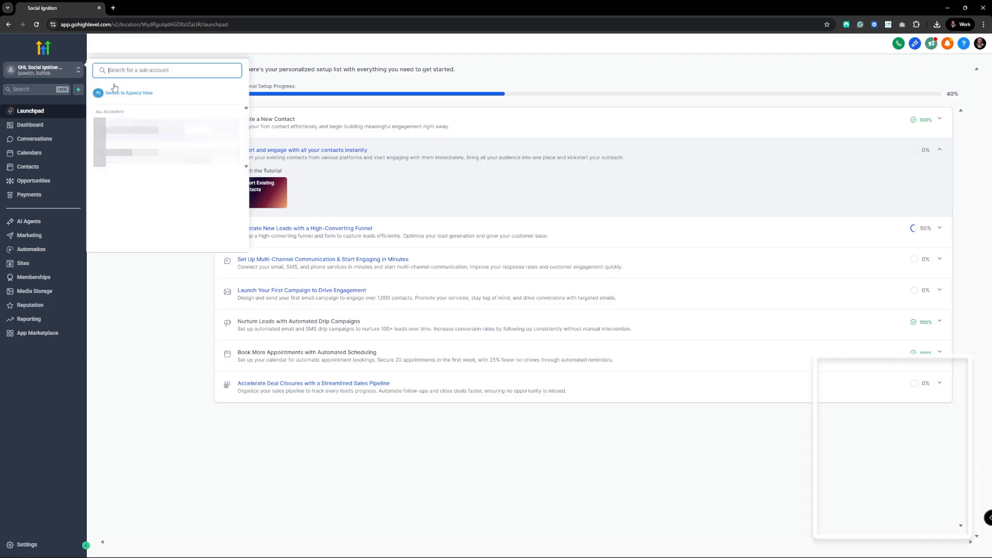
{"action": "left_click", "coordinate": [137, 94]}
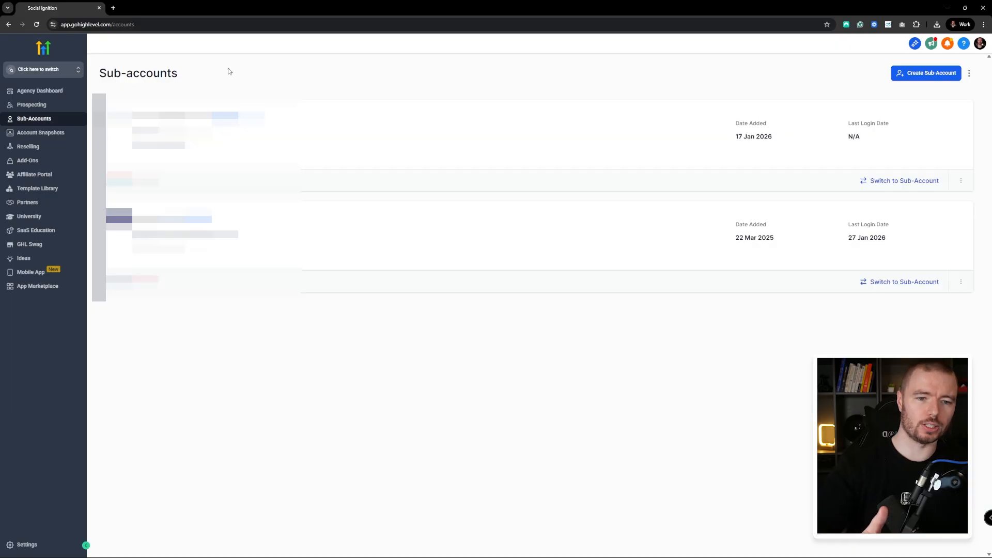
Look into the Social Ignition sub-account and return to the agency's list of sub-accounts.
{"action": "left_click", "coordinate": [899, 283]}
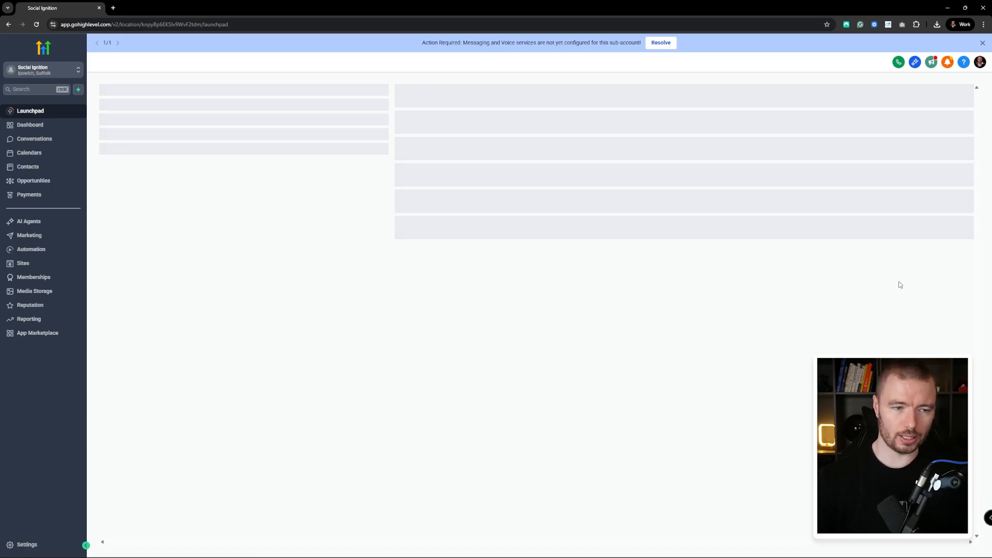
{"action": "left_click", "coordinate": [73, 66]}
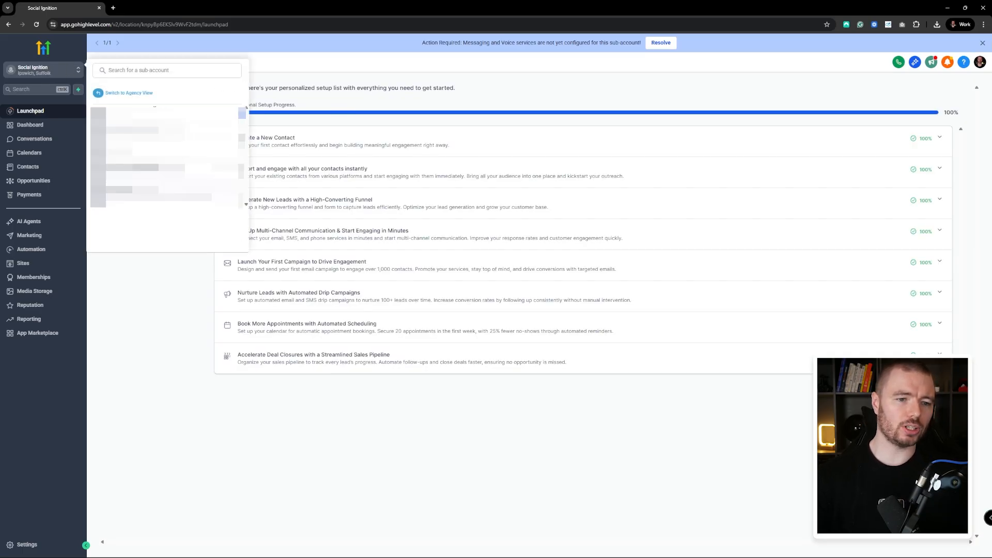
{"action": "left_click", "coordinate": [143, 95]}
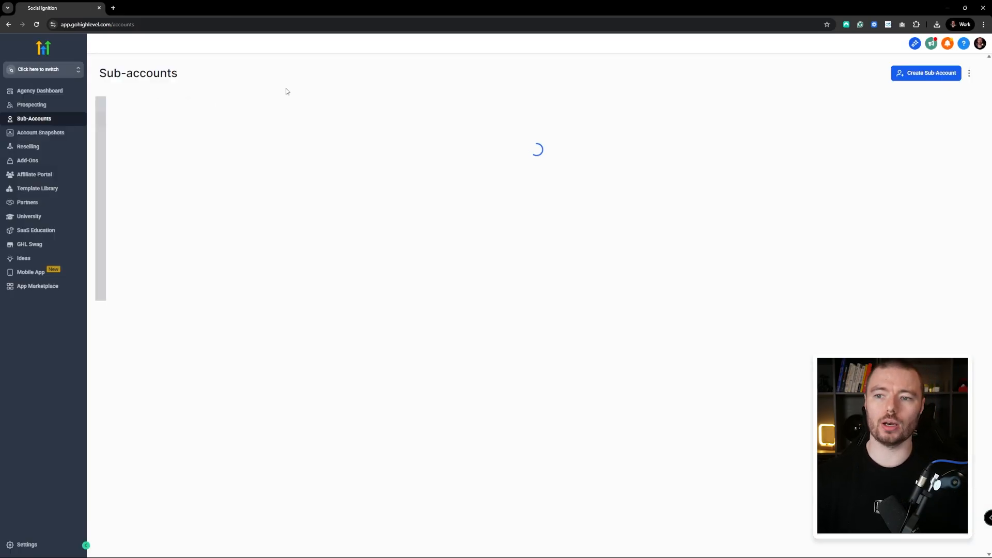
Start creating a new sub-account from the Blank Snapshot template.
{"action": "left_click", "coordinate": [931, 74]}
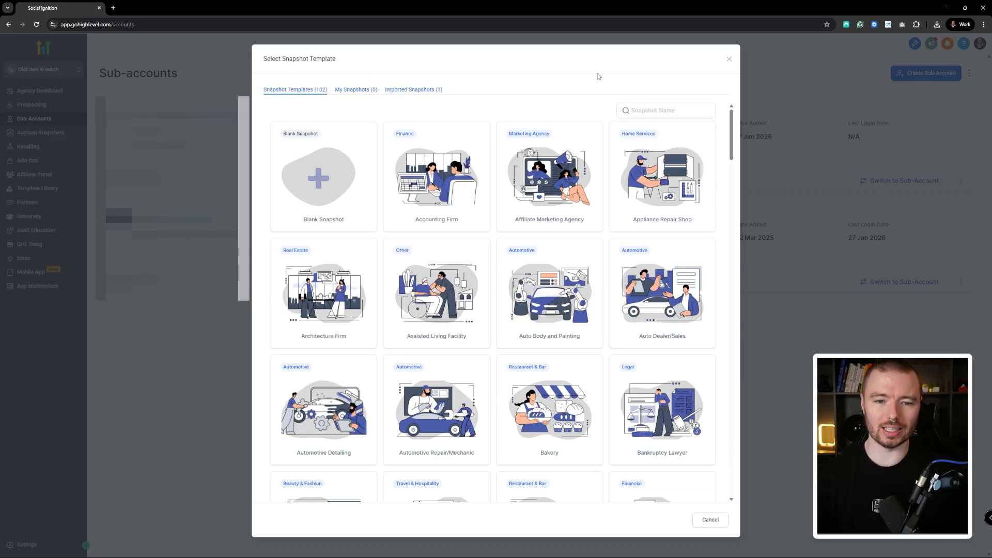
{"action": "mouse_move", "coordinate": [293, 186]}
{"action": "mouse_move", "coordinate": [612, 183]}
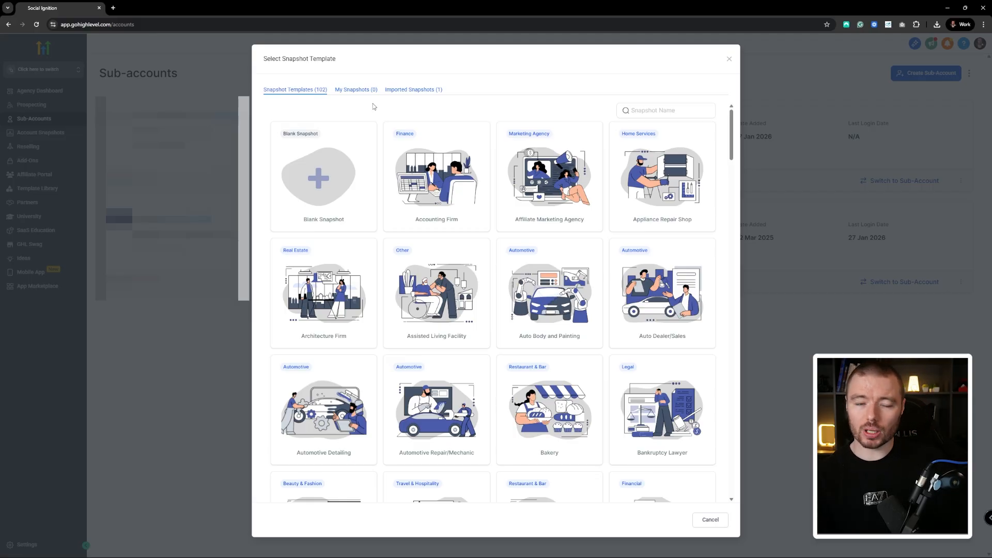
{"action": "mouse_move", "coordinate": [342, 192]}
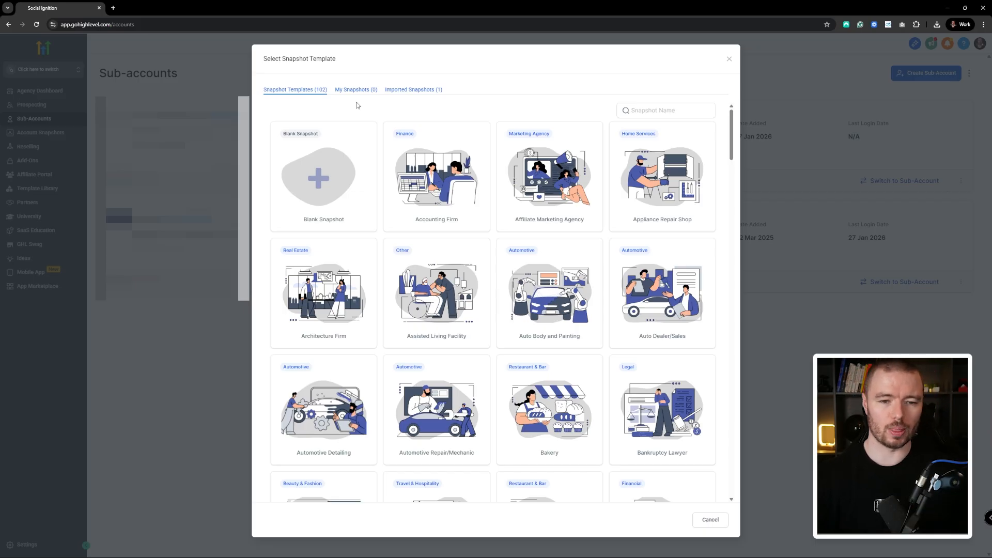
{"action": "mouse_move", "coordinate": [331, 158]}
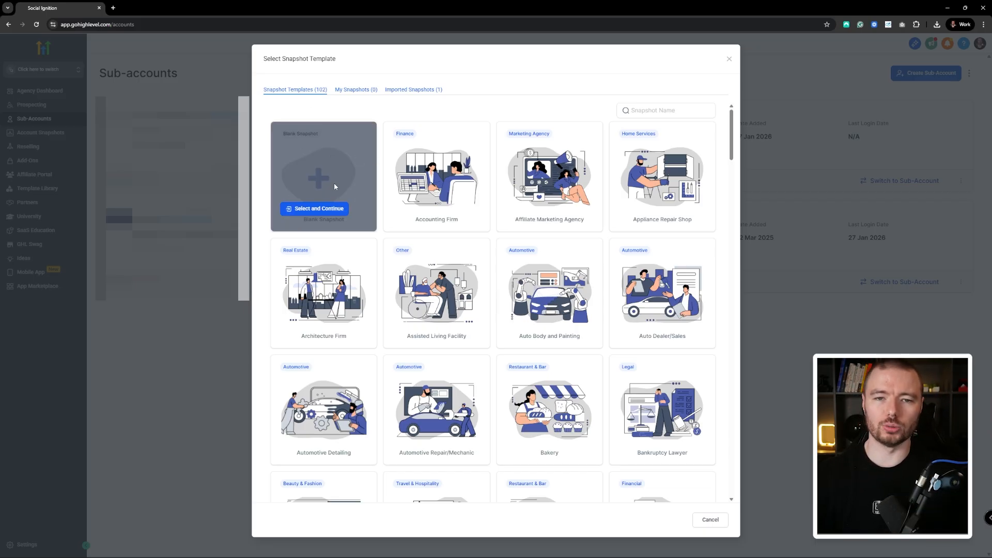
{"action": "left_click", "coordinate": [332, 209]}
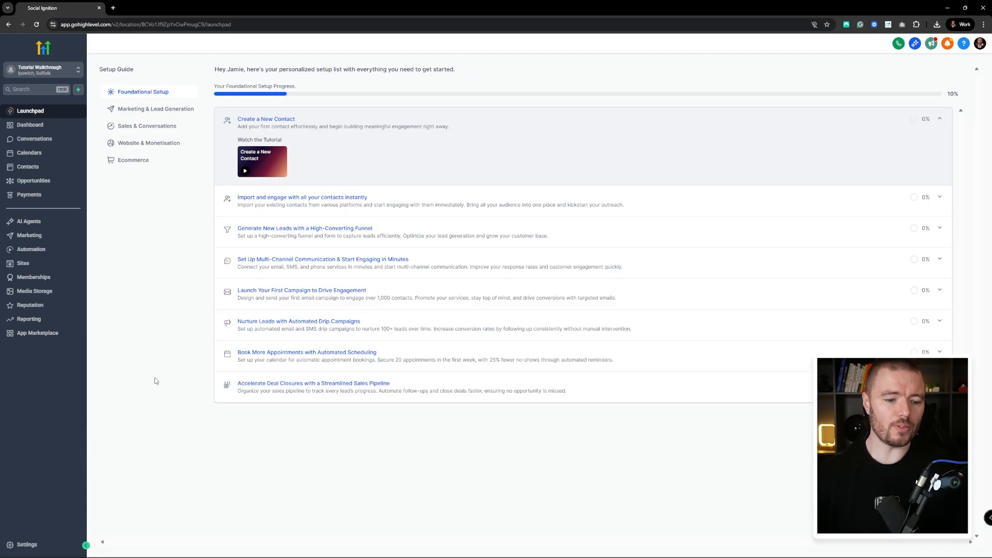
Examine the Gmail option for adding an own SMTP service in the sub-account's email settings, closing the form without saving.
{"action": "left_click", "coordinate": [41, 547]}
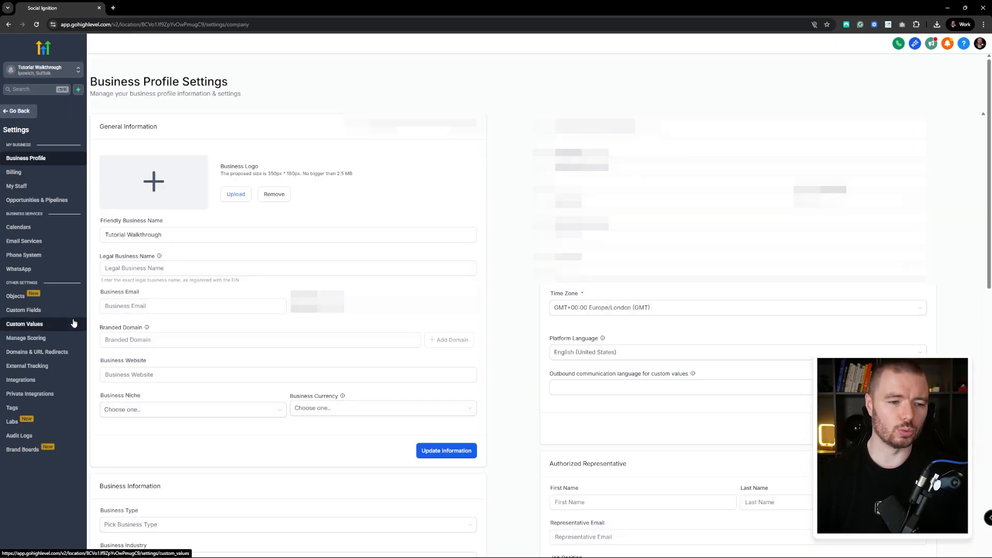
{"action": "left_click", "coordinate": [51, 242]}
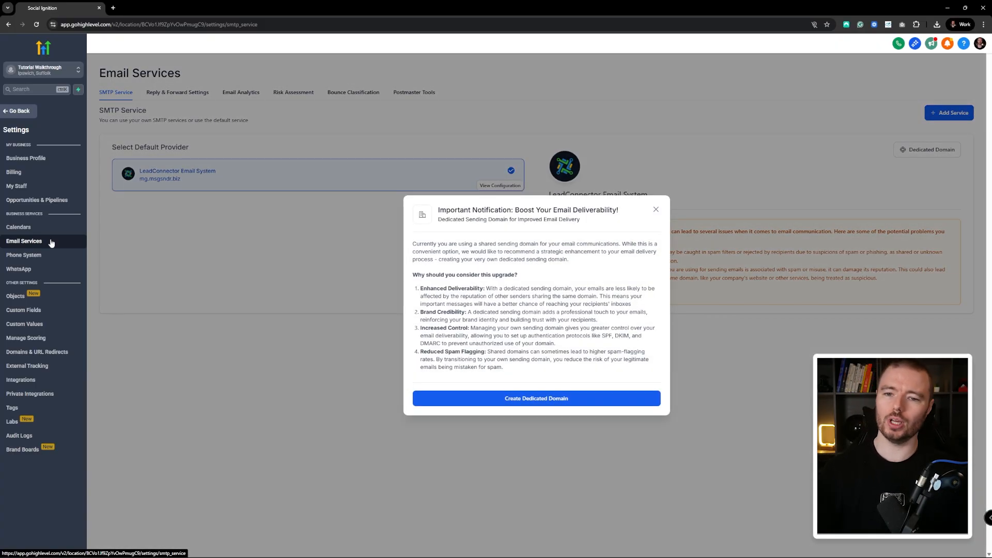
{"action": "left_click", "coordinate": [656, 209]}
{"action": "left_click", "coordinate": [948, 114]}
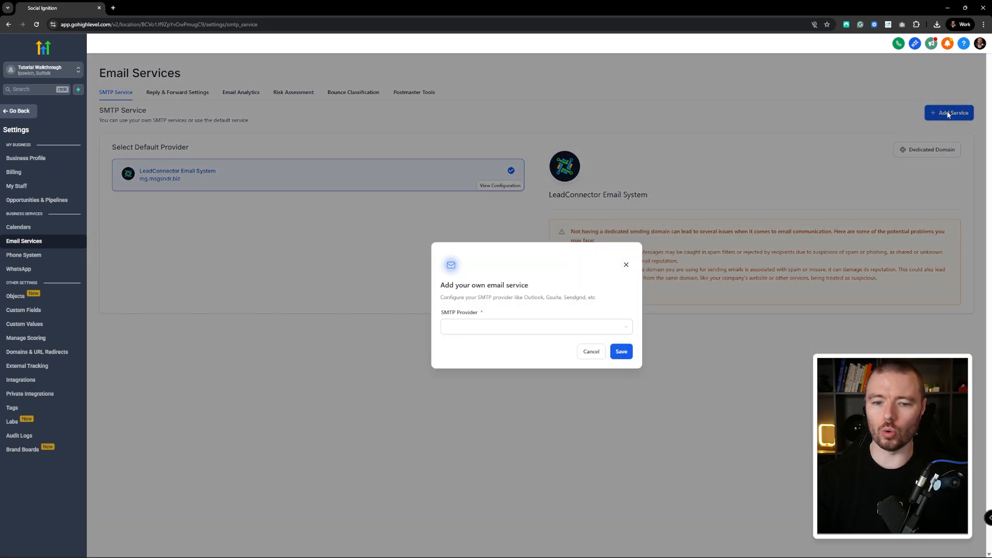
{"action": "left_click", "coordinate": [523, 327]}
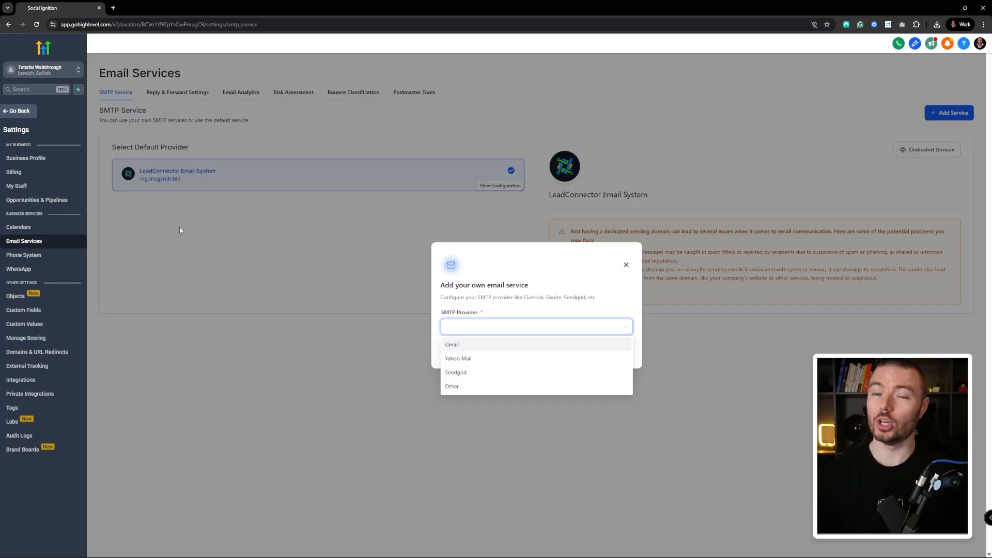
{"action": "left_click", "coordinate": [459, 345]}
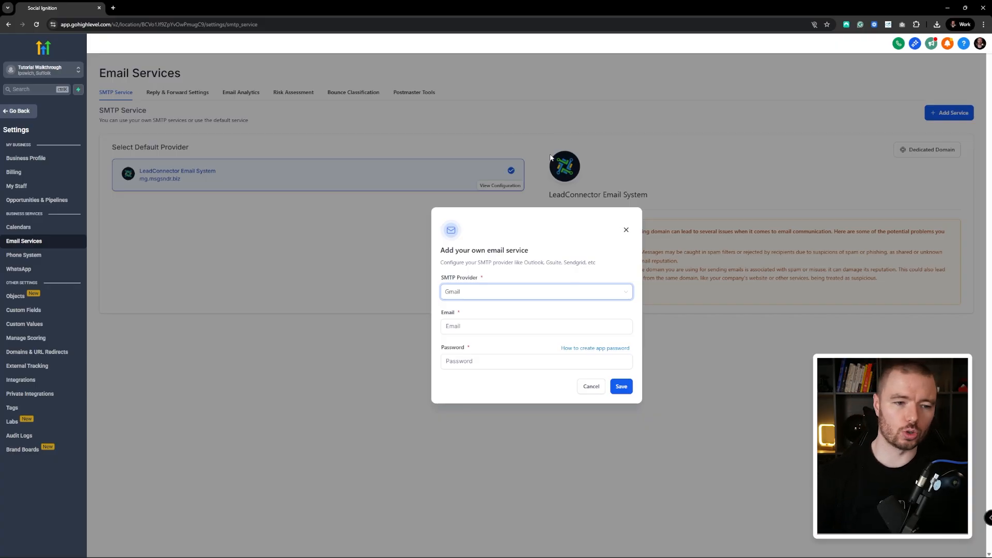
{"action": "left_click", "coordinate": [626, 231]}
Check the Business Profile and My Staff settings of the Tutorial Walkthrough sub-account.
{"action": "left_click", "coordinate": [26, 172]}
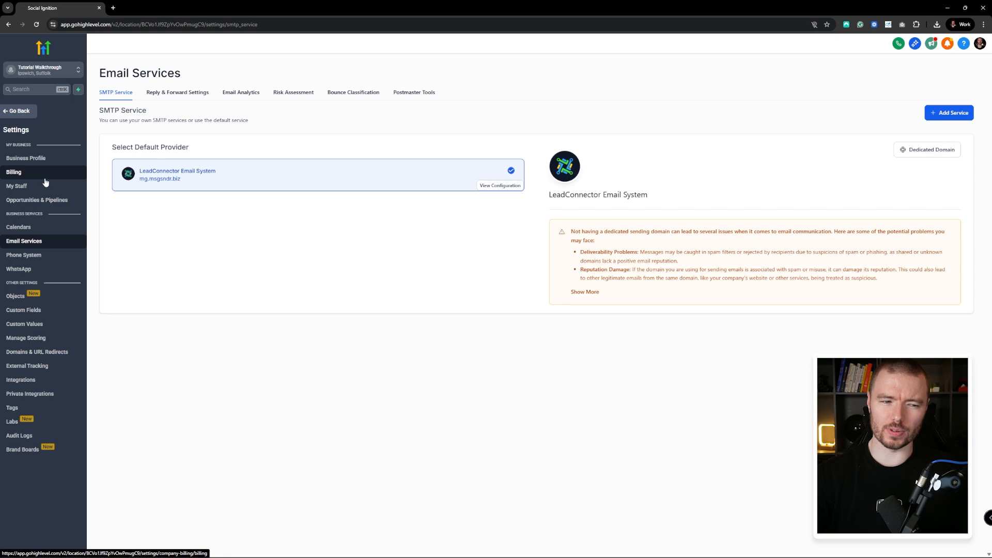
{"action": "left_click", "coordinate": [38, 186]}
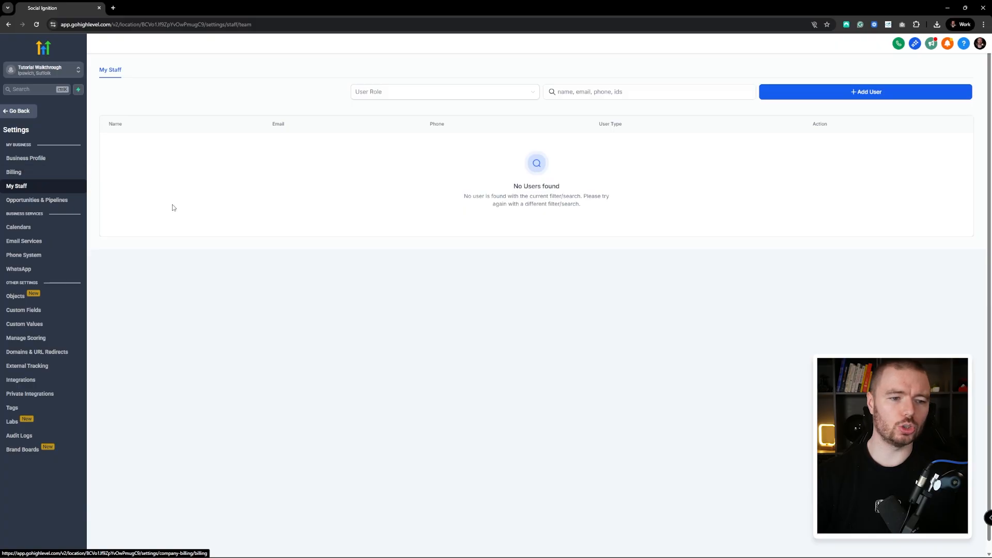
{"action": "left_click", "coordinate": [24, 160]}
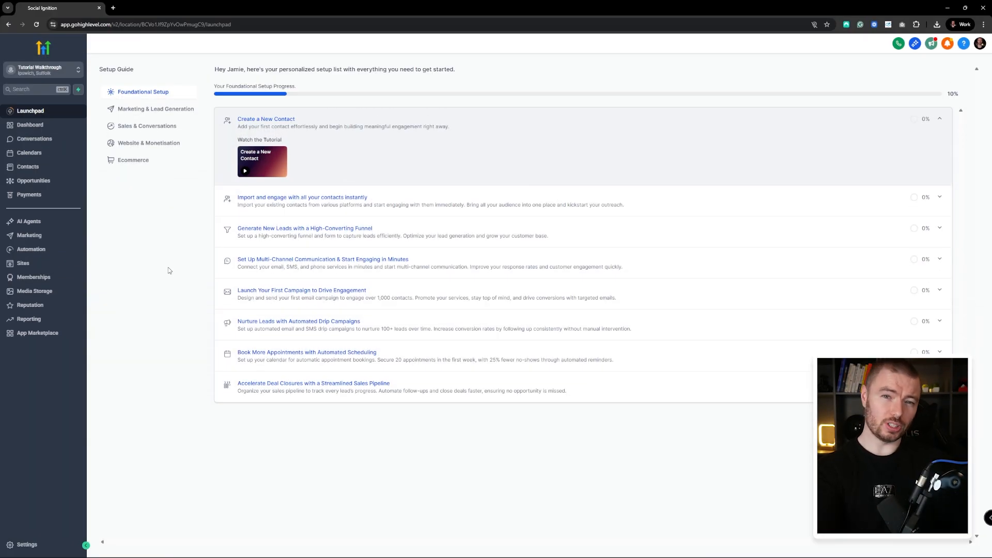
{"action": "left_click", "coordinate": [23, 544]}
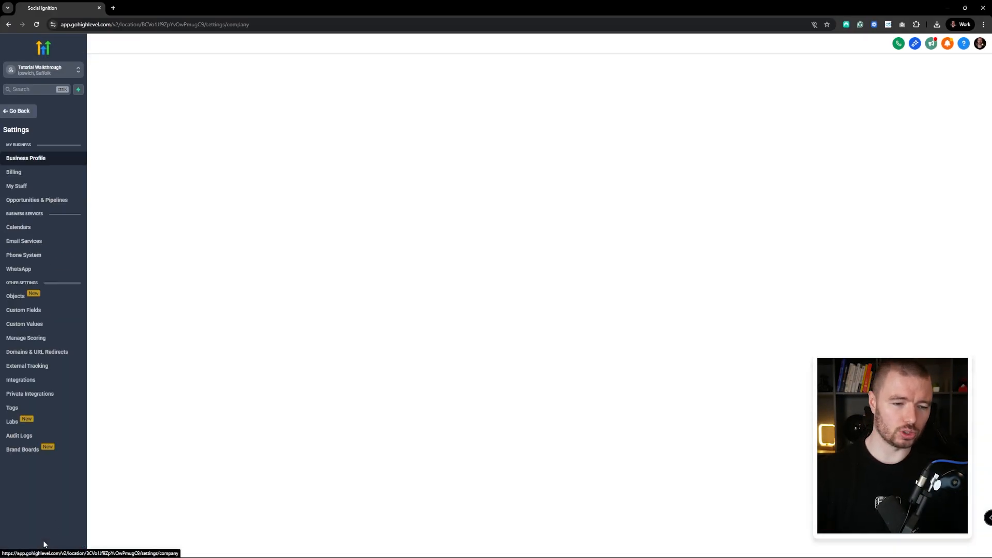
{"action": "left_click", "coordinate": [29, 187]}
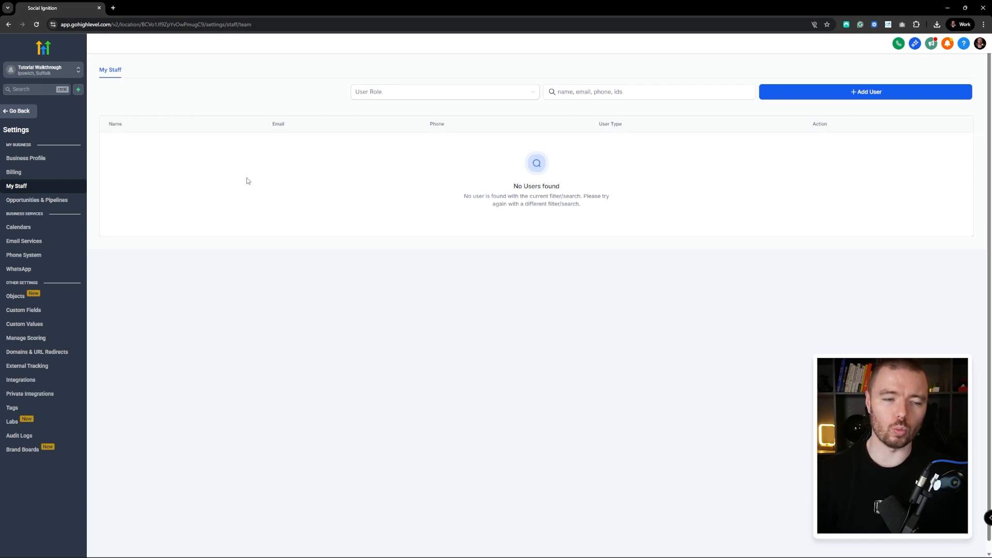
Switch to the agency view and open the agency's Team settings.
{"action": "left_click", "coordinate": [53, 75]}
{"action": "left_click", "coordinate": [124, 93]}
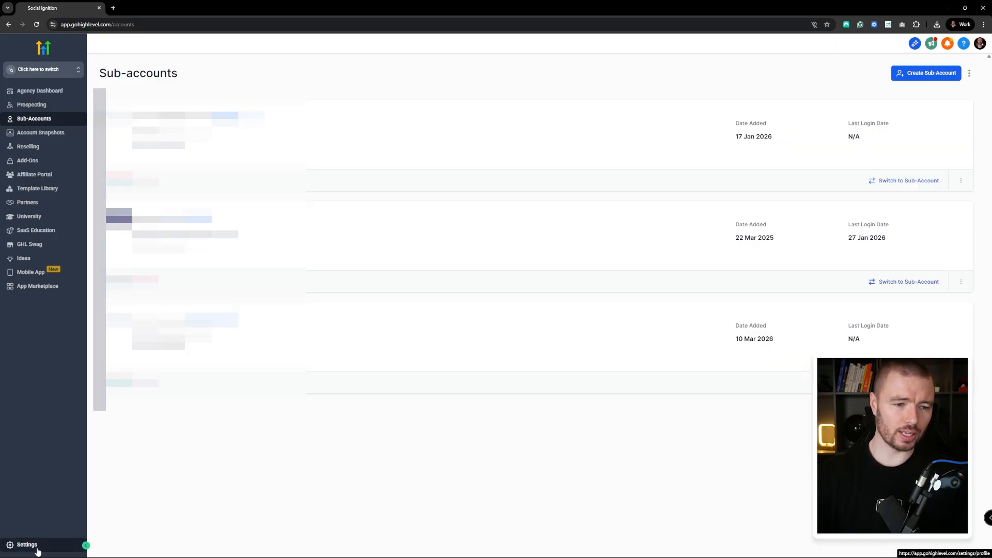
{"action": "left_click", "coordinate": [37, 551]}
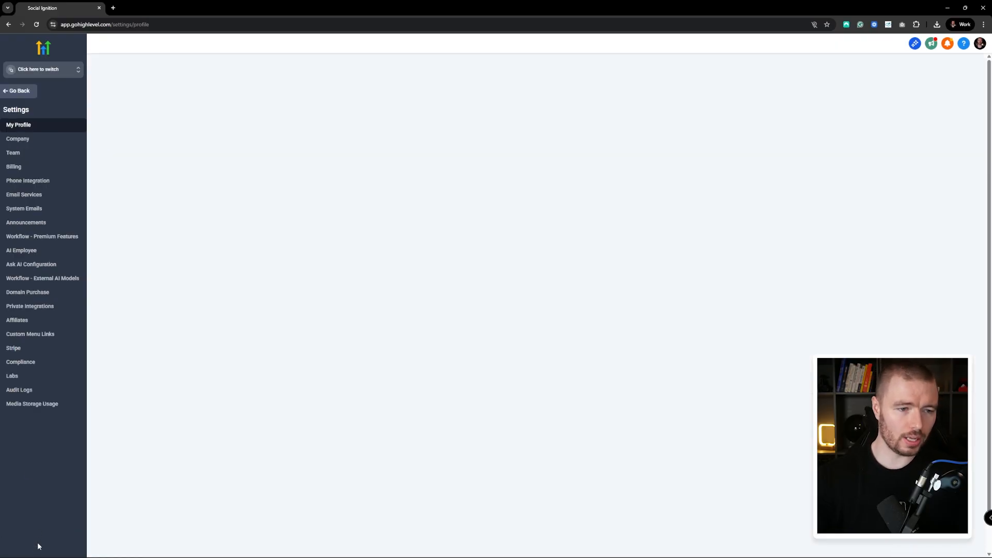
{"action": "left_click", "coordinate": [31, 155]}
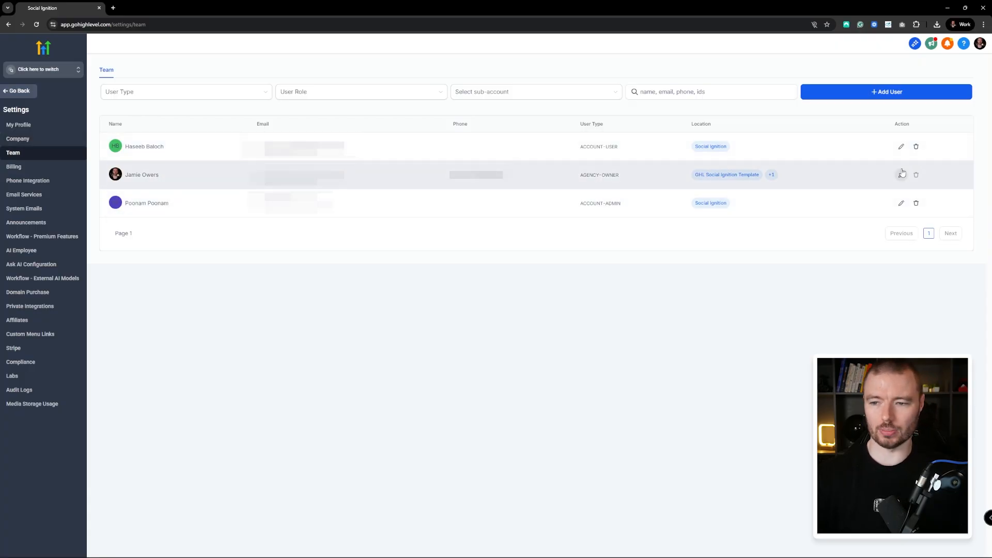
Add the Tutorial Walkthrough sub-account to the agency owner's roles and permissions and save the user.
{"action": "left_click", "coordinate": [901, 175]}
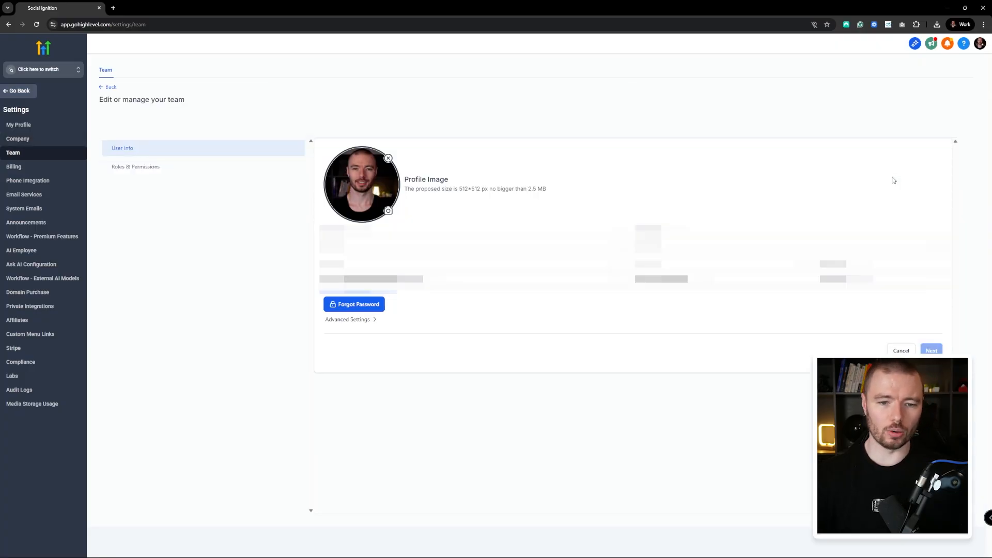
{"action": "left_click", "coordinate": [364, 321]}
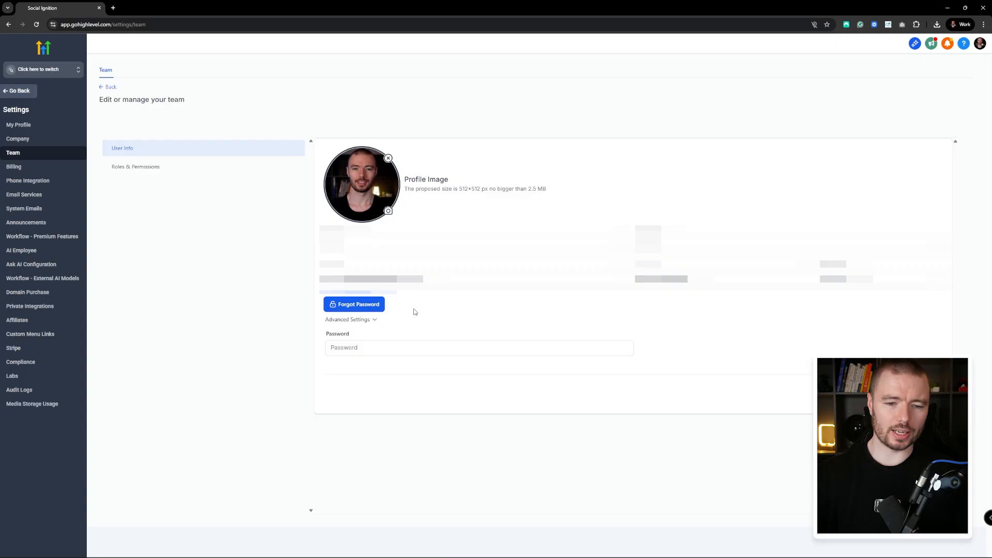
{"action": "left_click", "coordinate": [150, 168]}
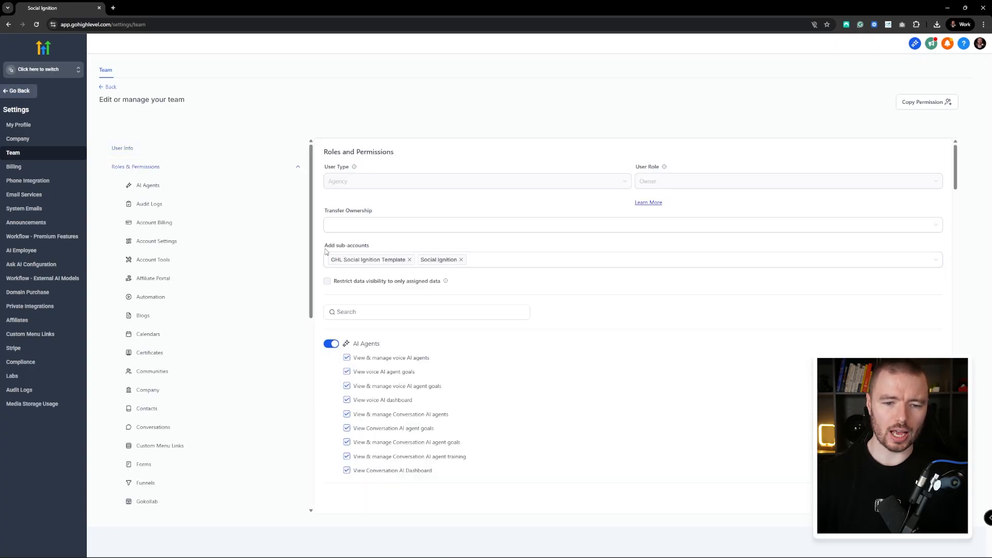
{"action": "left_click_drag", "start_coordinate": [327, 246], "coordinate": [484, 259]}
{"action": "left_click", "coordinate": [484, 260]}
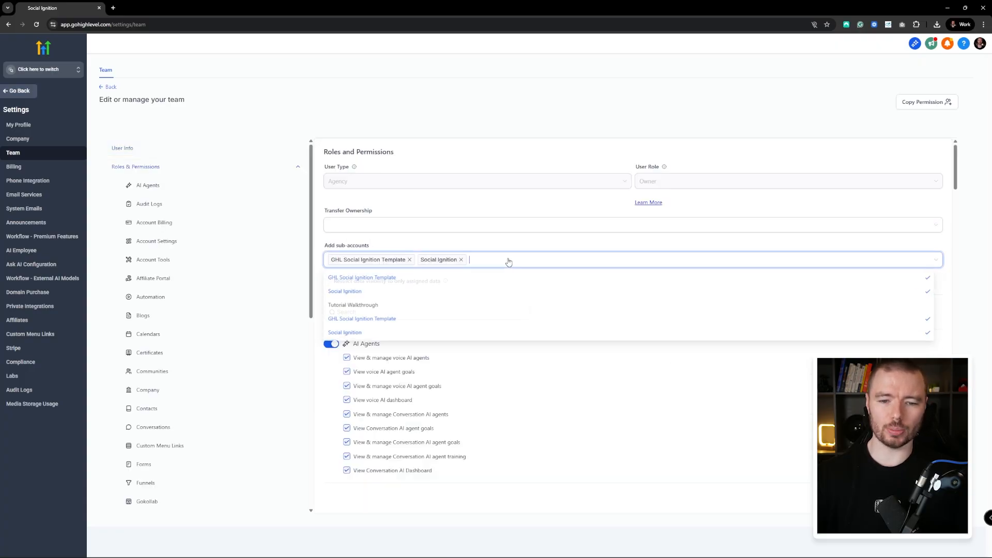
{"action": "left_click", "coordinate": [392, 309]}
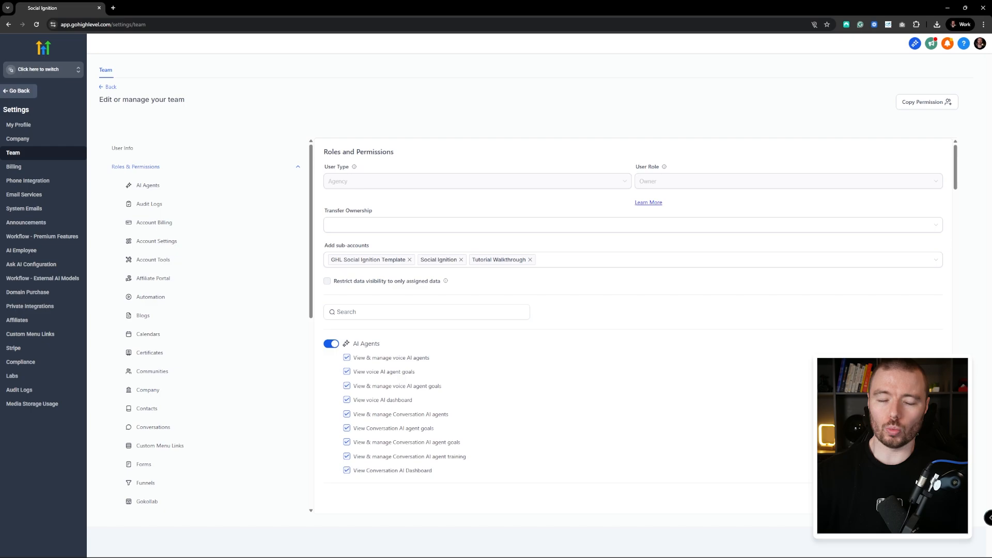
{"action": "left_click", "coordinate": [927, 498]}
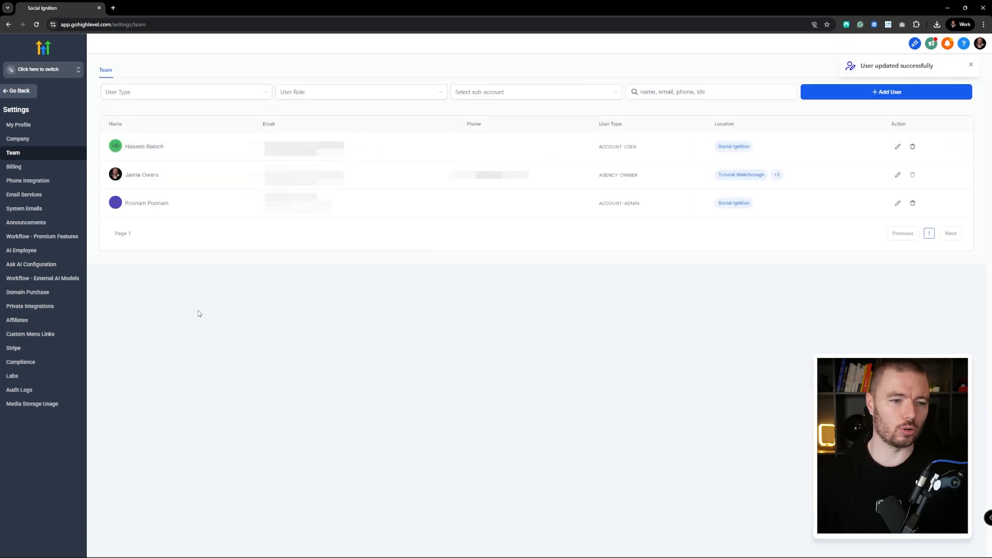
Switch to the Tutorial Walkthrough sub-account and check its My Staff list.
{"action": "left_click", "coordinate": [24, 93]}
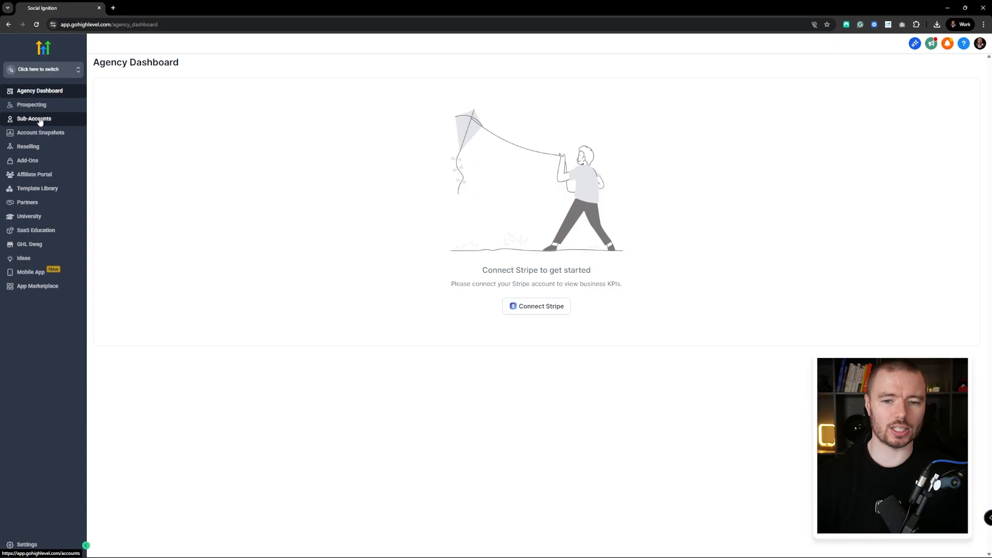
{"action": "left_click", "coordinate": [40, 119]}
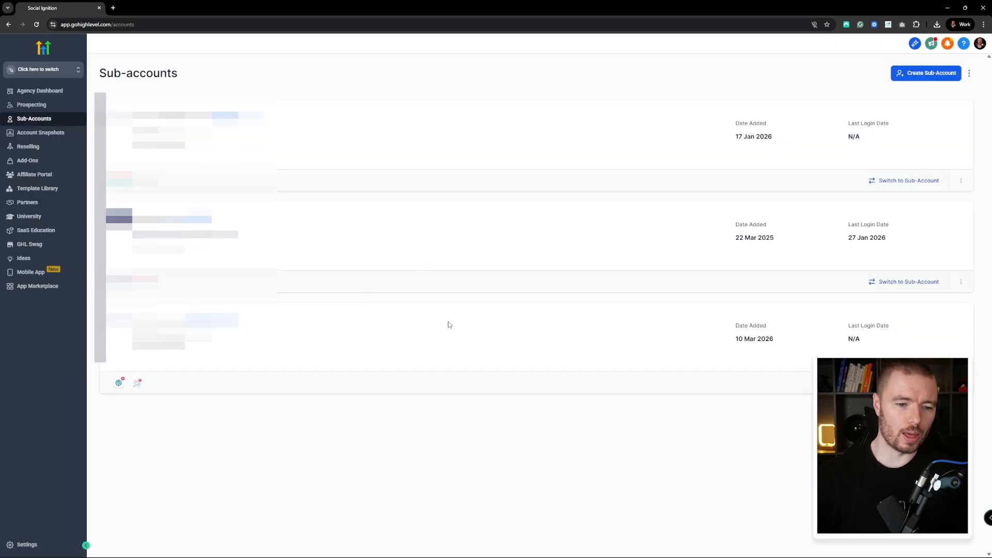
{"action": "left_click", "coordinate": [908, 382]}
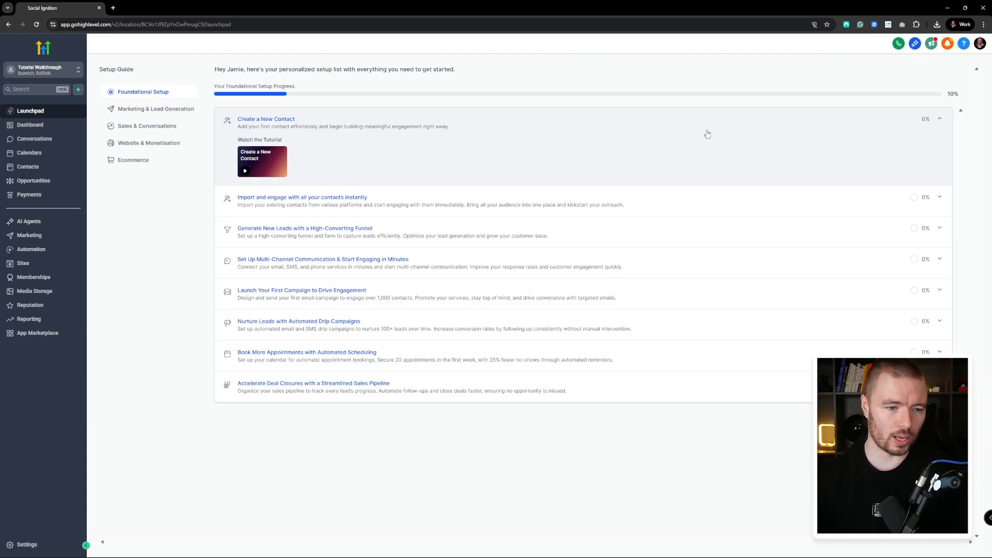
{"action": "left_click", "coordinate": [27, 545]}
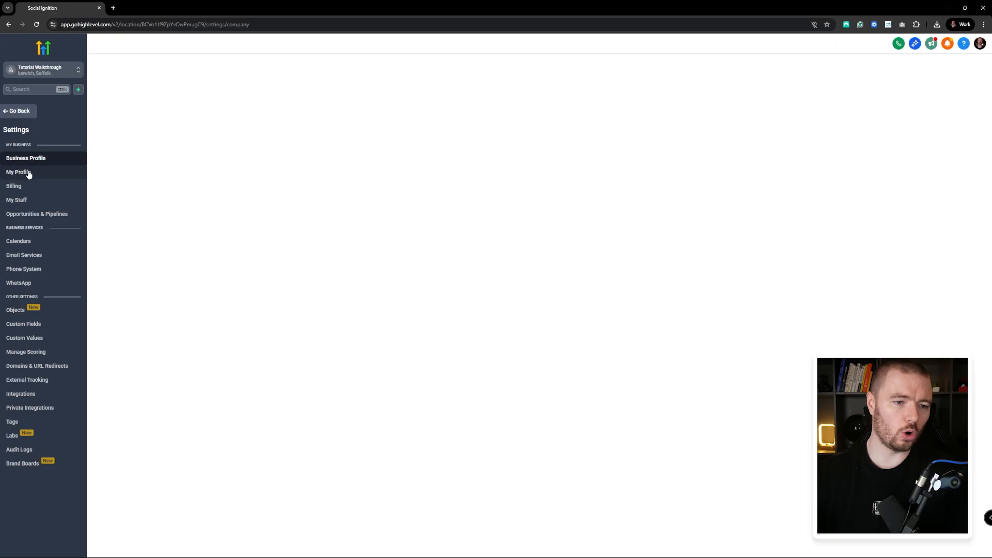
{"action": "left_click", "coordinate": [29, 200]}
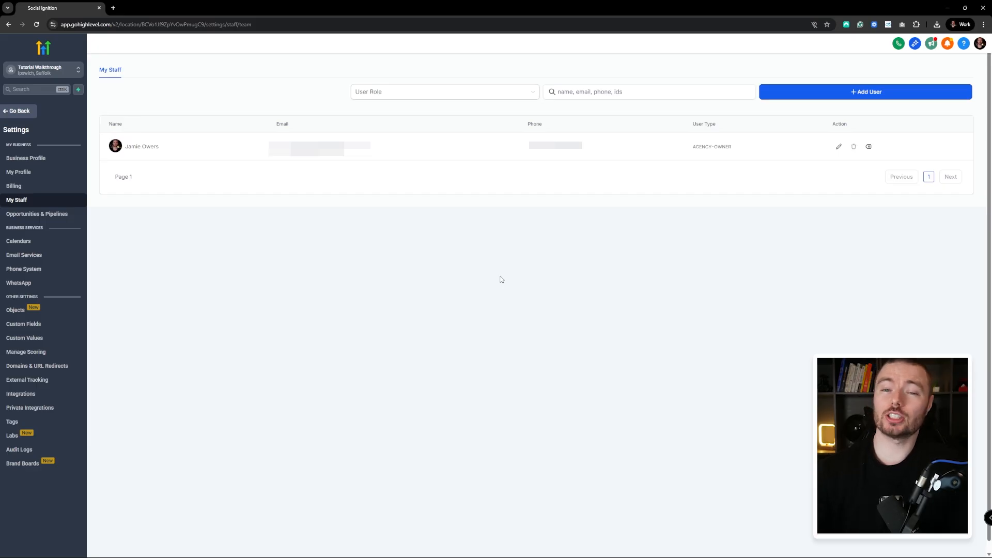
Try to connect the domain socialignition.co.uk for funnels and websites with the www redirect included, as far as its required DNS records.
{"action": "left_click", "coordinate": [36, 365]}
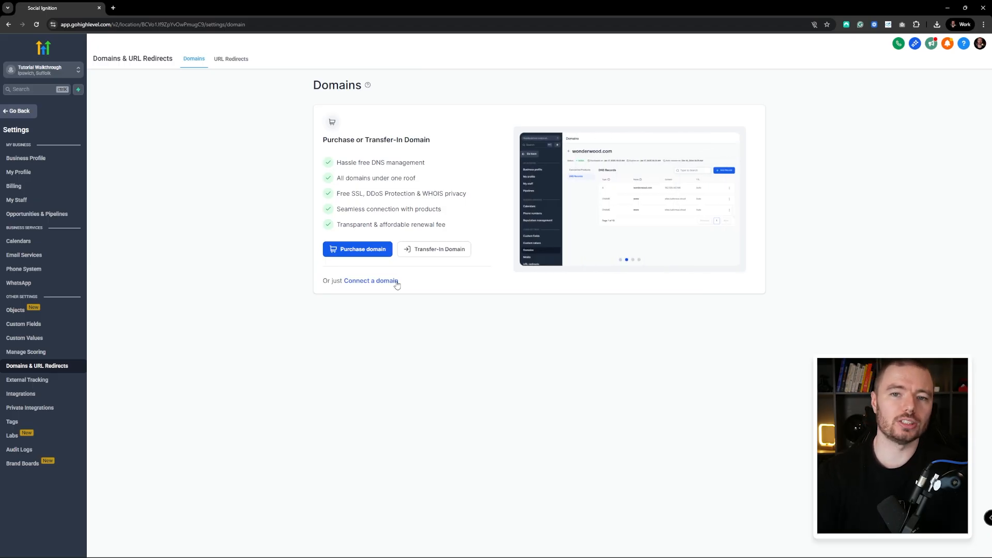
{"action": "left_click", "coordinate": [396, 282]}
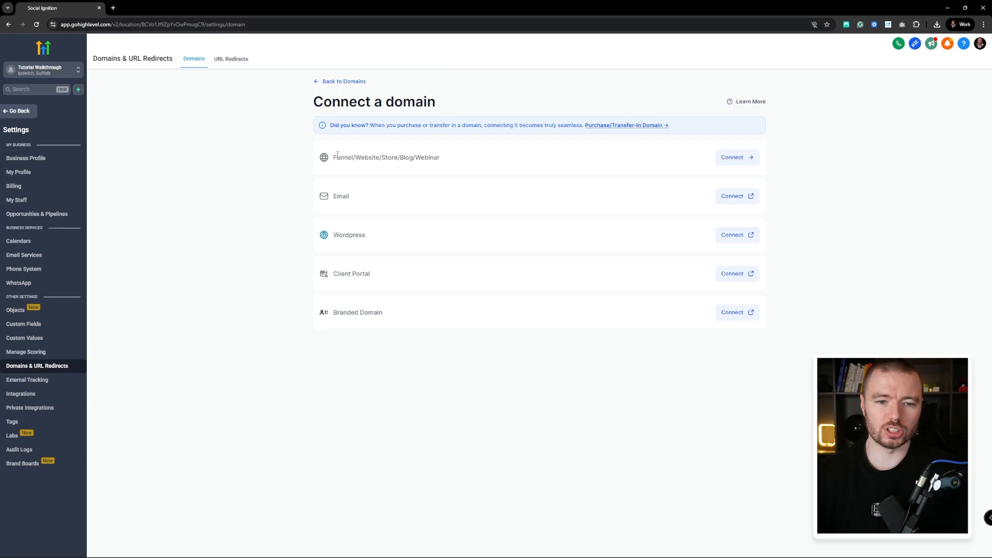
{"action": "left_click", "coordinate": [736, 158]}
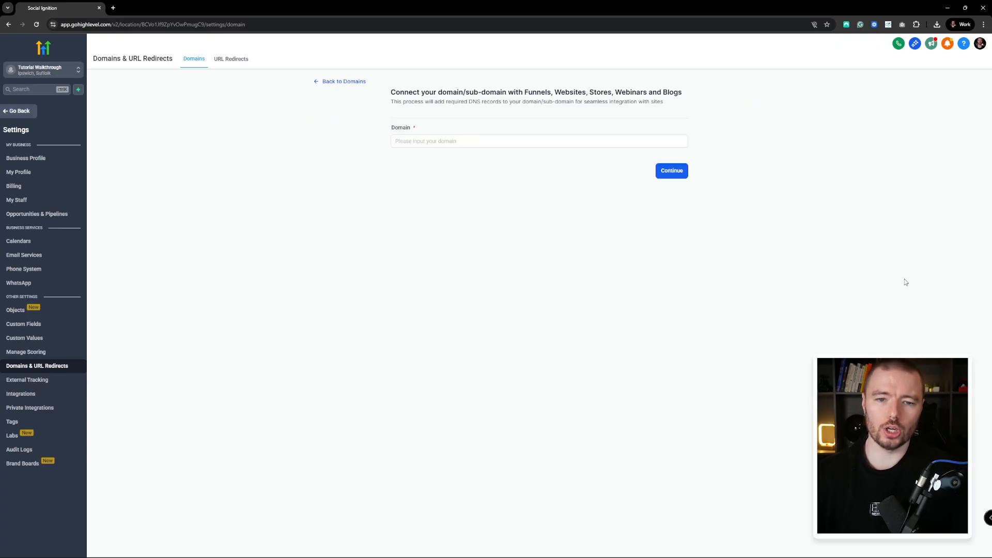
{"action": "left_click", "coordinate": [624, 145]}
{"action": "type", "text": "socialignition.co.uk"}
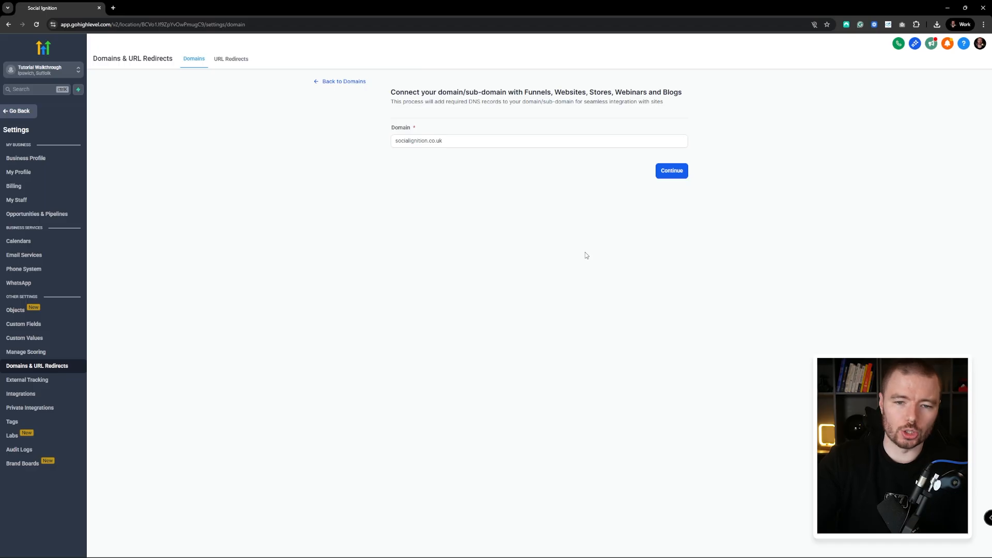
{"action": "left_click", "coordinate": [670, 174]}
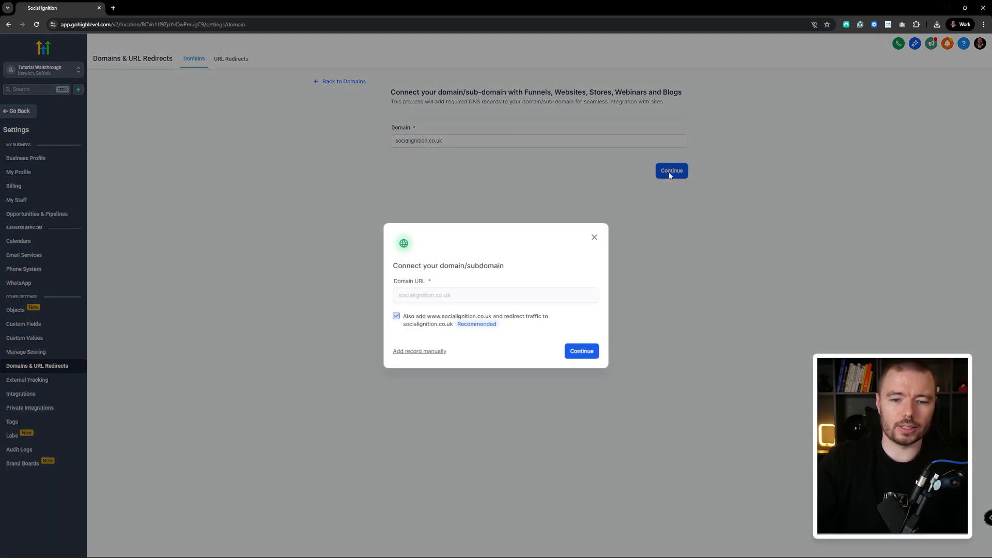
{"action": "left_click", "coordinate": [581, 351]}
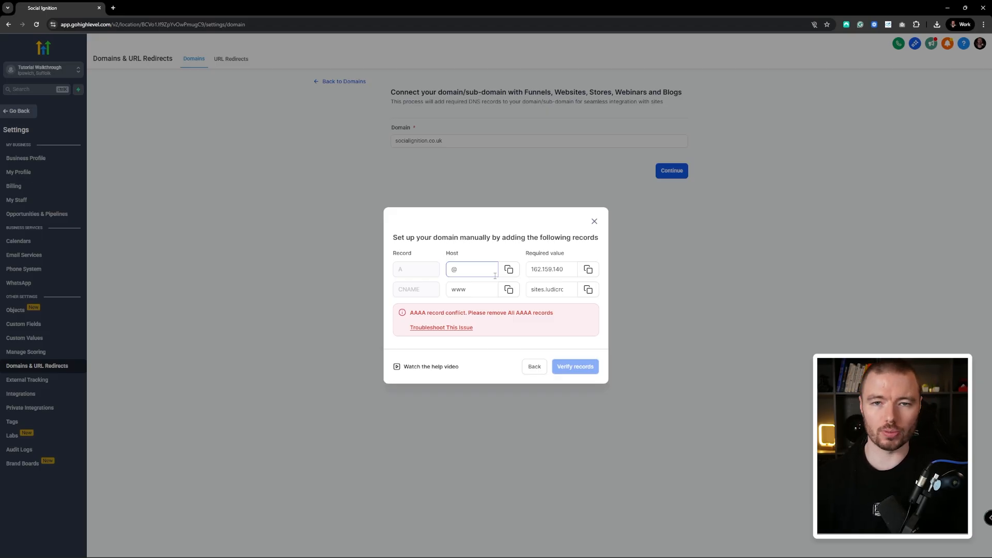
{"action": "left_click", "coordinate": [62, 365]}
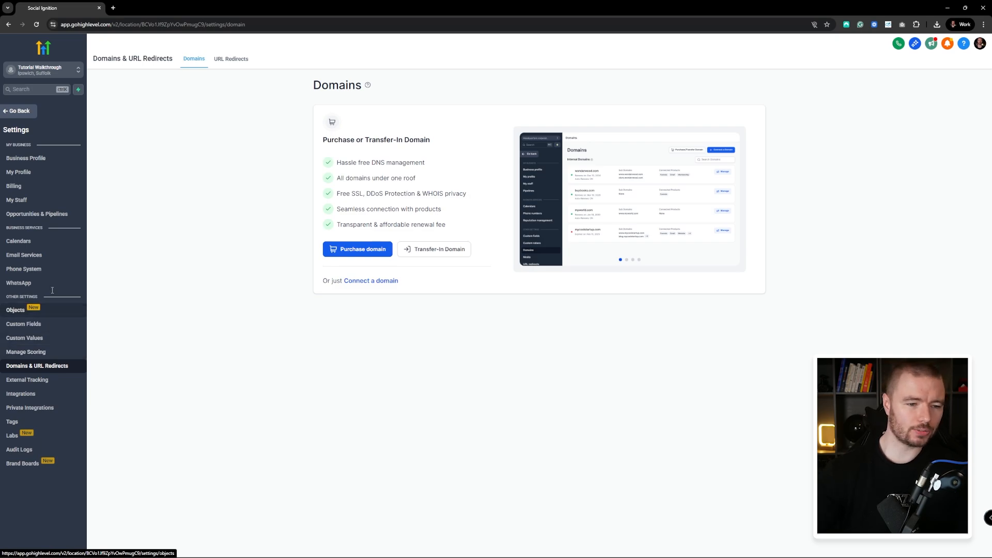
Check which third-party calendars and video conferencing services can be connected in the sub-account's calendar settings.
{"action": "left_click", "coordinate": [37, 241]}
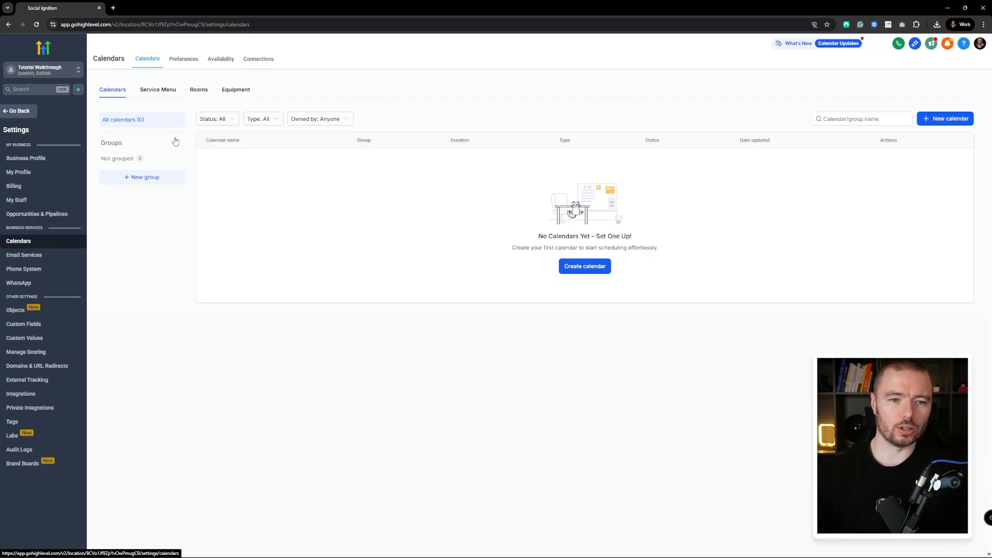
{"action": "left_click", "coordinate": [266, 62]}
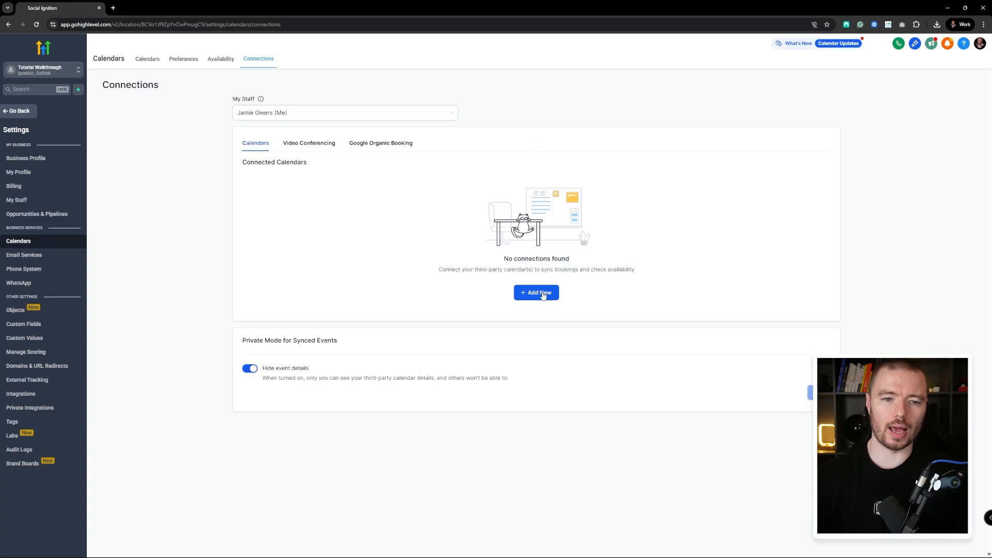
{"action": "left_click", "coordinate": [543, 295]}
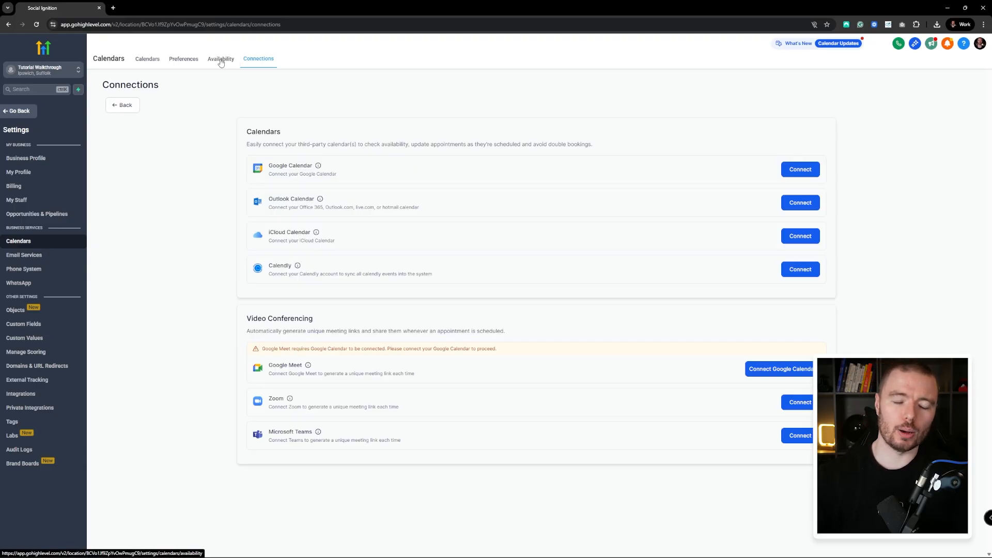
Create a Personal Booking calendar named Free Strategy Call with a 30-minute meeting duration, assigned to the agency owner.
{"action": "left_click", "coordinate": [148, 60]}
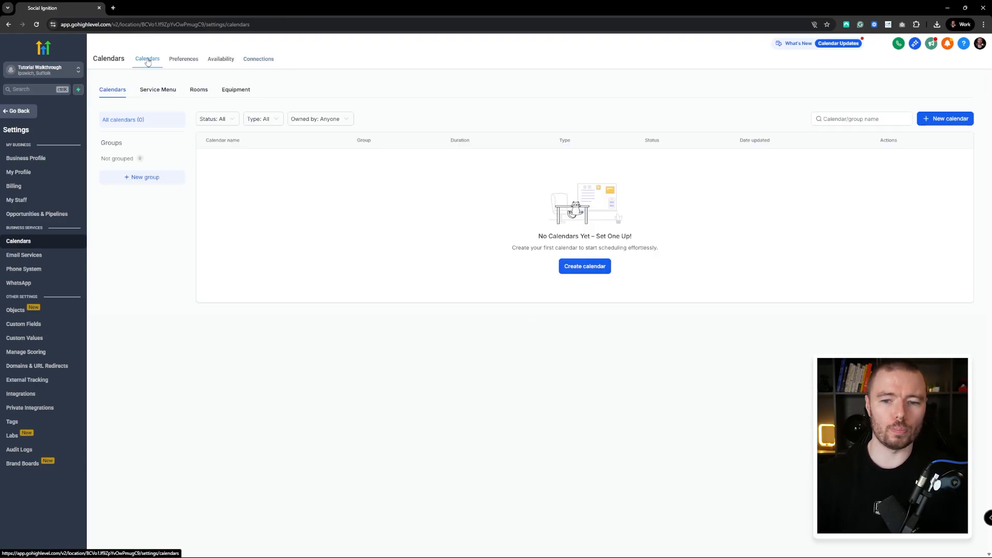
{"action": "left_click", "coordinate": [606, 266]}
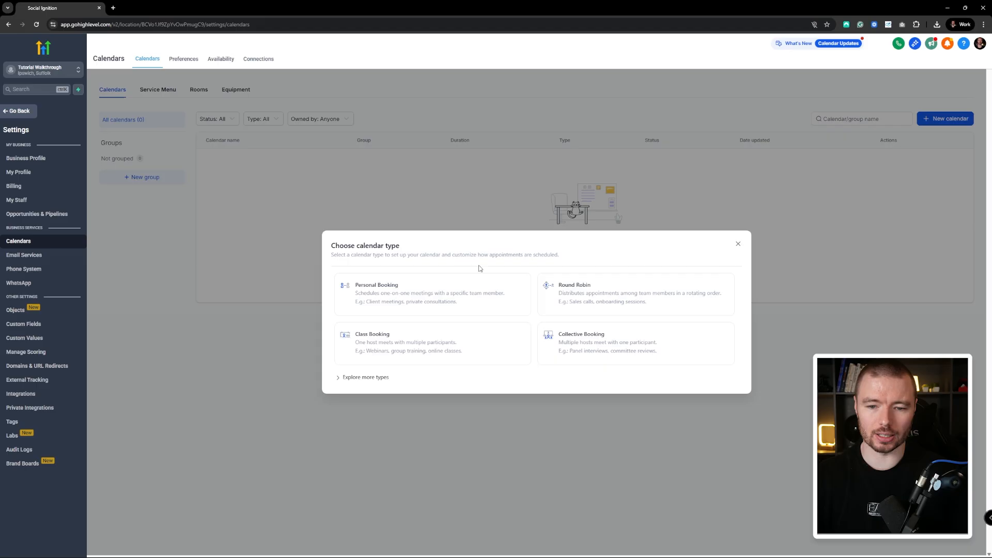
{"action": "left_click", "coordinate": [429, 304]}
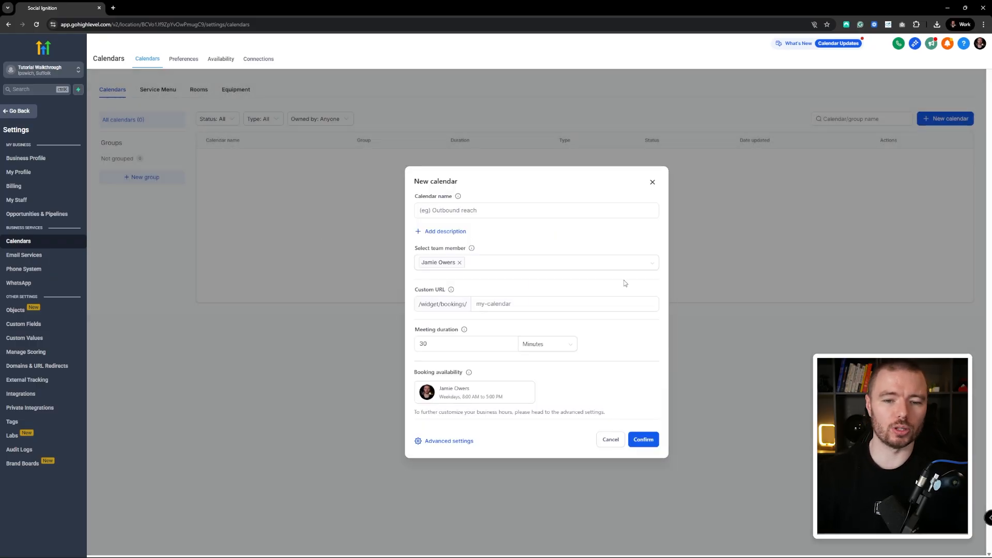
{"action": "left_click", "coordinate": [556, 211]}
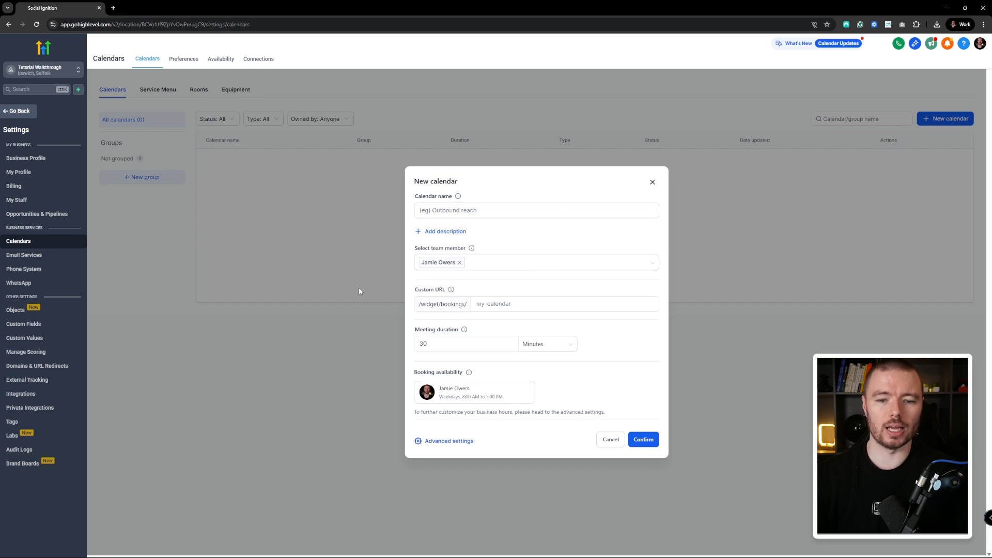
{"action": "left_click", "coordinate": [434, 264]}
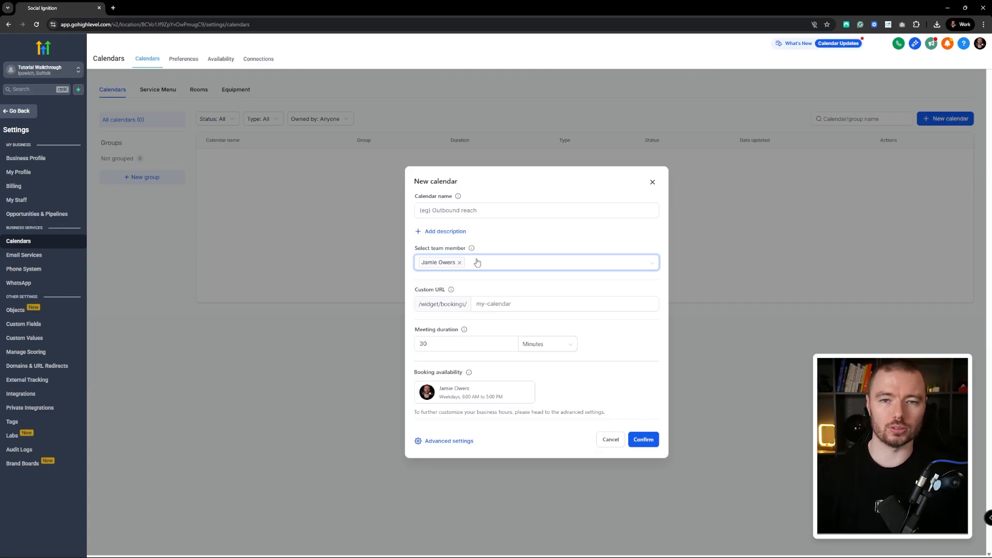
{"action": "left_click", "coordinate": [490, 212]}
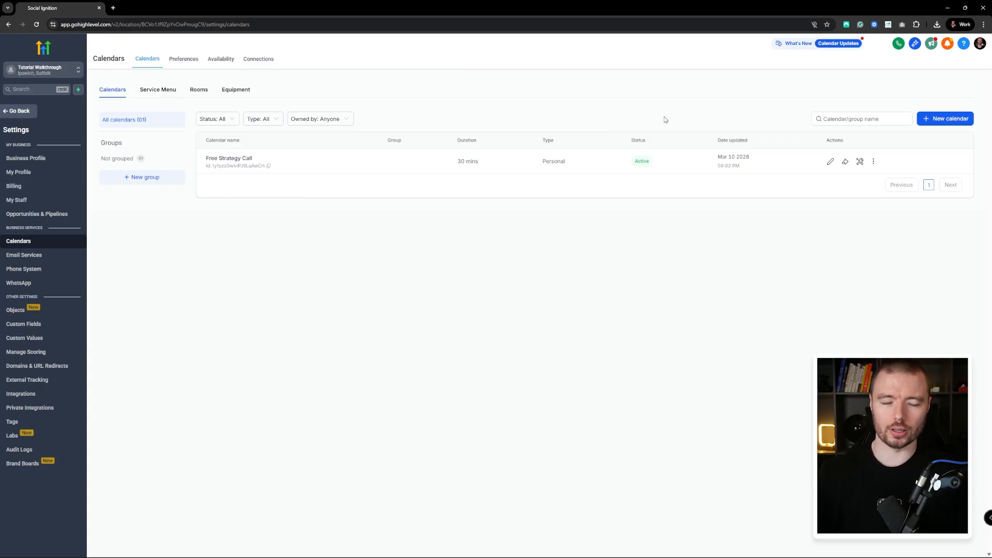
Review the Free Strategy Call calendar's basic details, availability, and form and confirmation settings.
{"action": "left_click", "coordinate": [829, 162]}
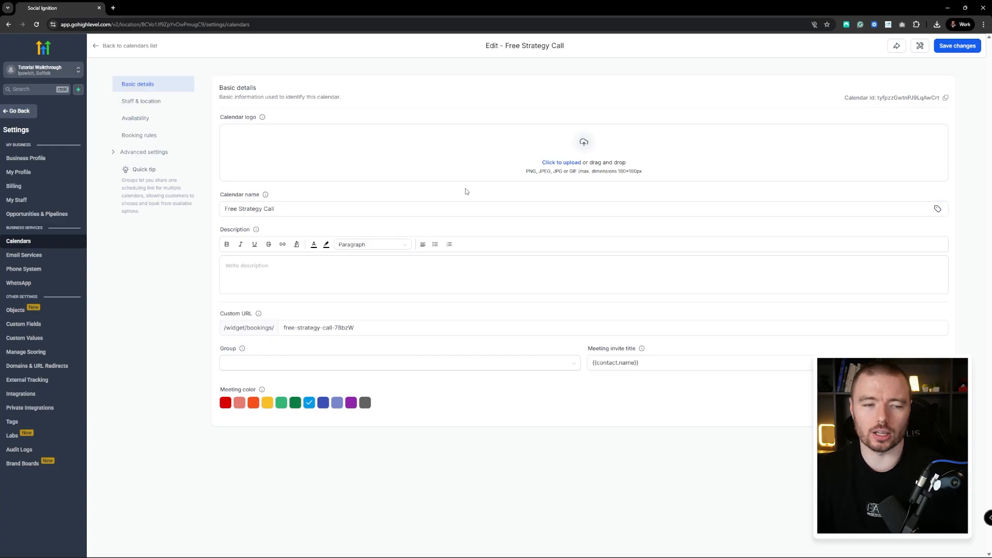
{"action": "left_click", "coordinate": [133, 116]}
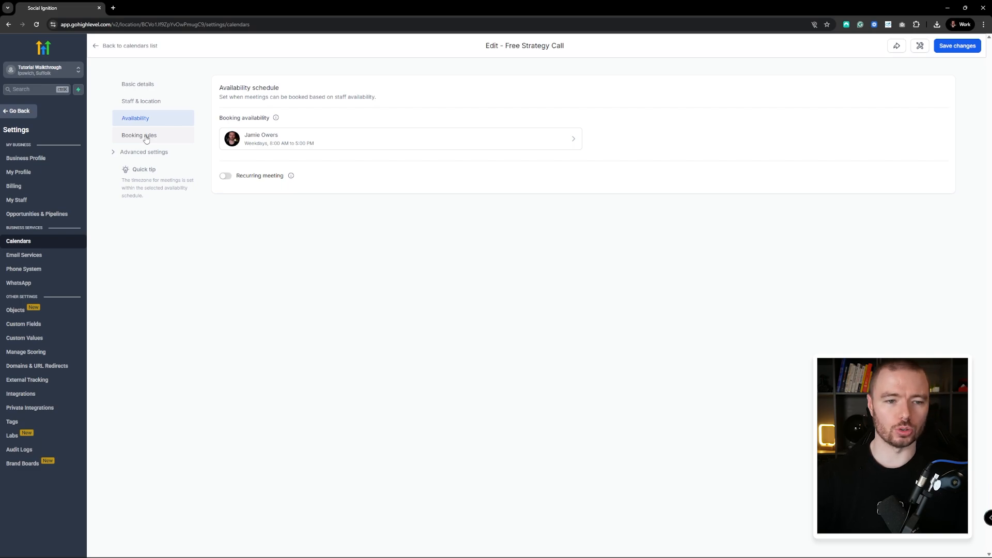
{"action": "left_click", "coordinate": [114, 152]}
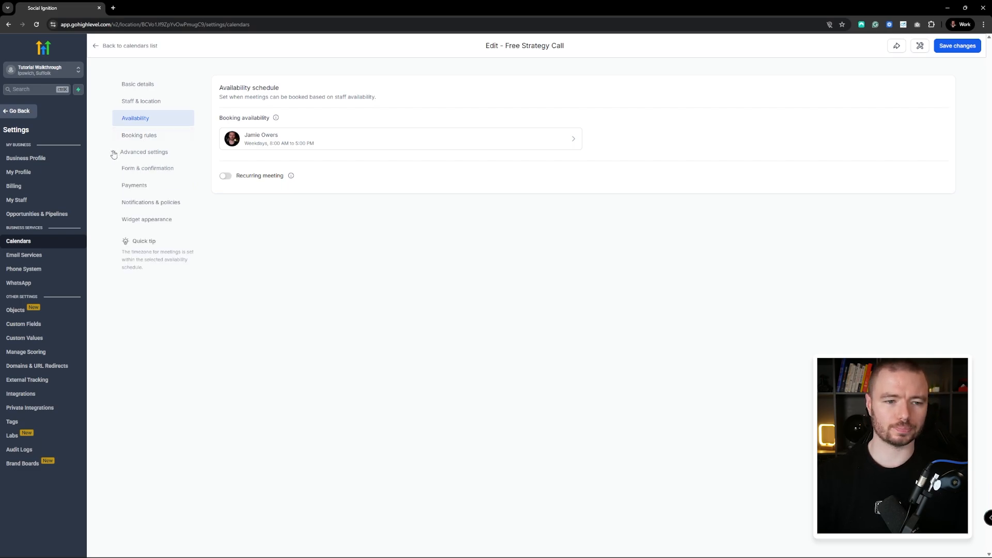
{"action": "left_click", "coordinate": [154, 170]}
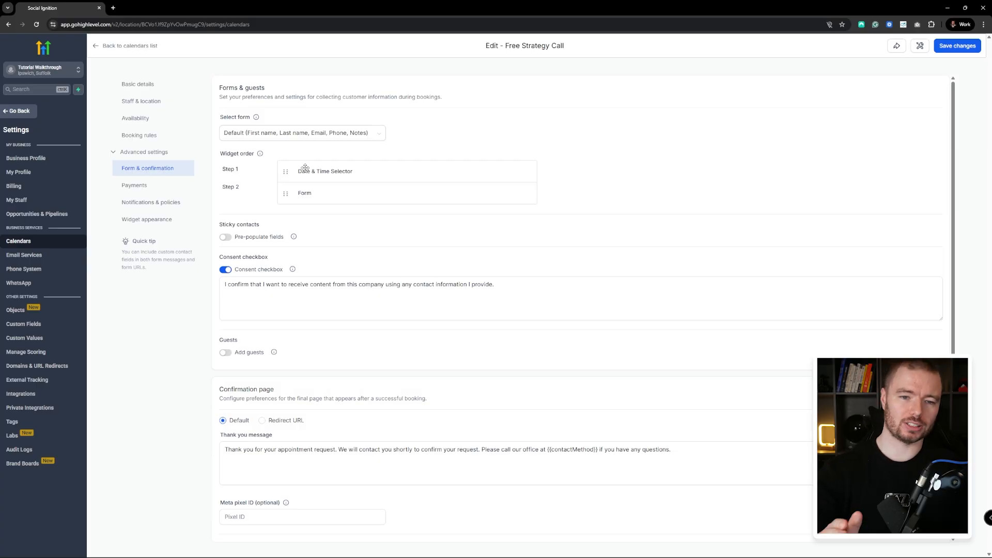
Leave the settings and start a new opportunity pipeline named SDR Pipeline.
{"action": "left_click", "coordinate": [27, 110]}
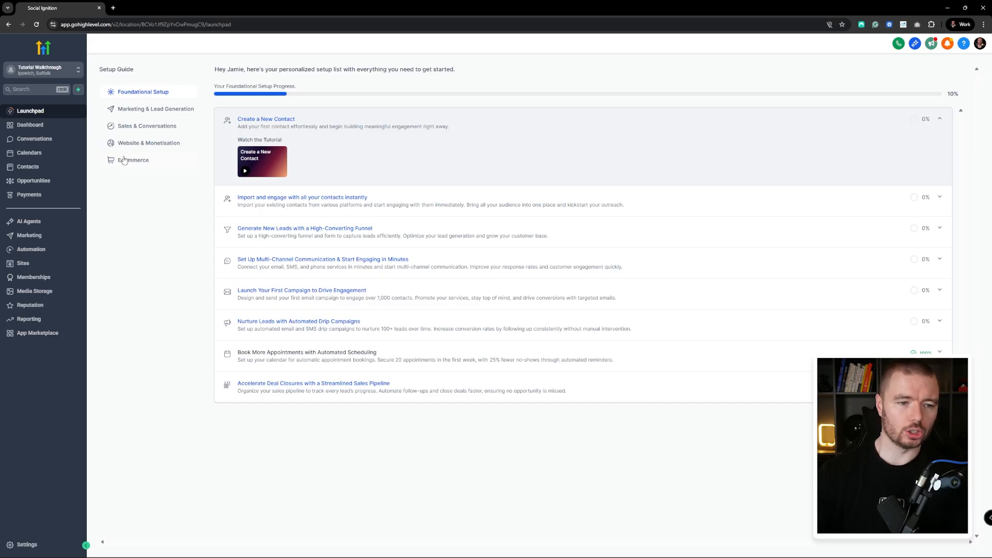
{"action": "left_click", "coordinate": [46, 184]}
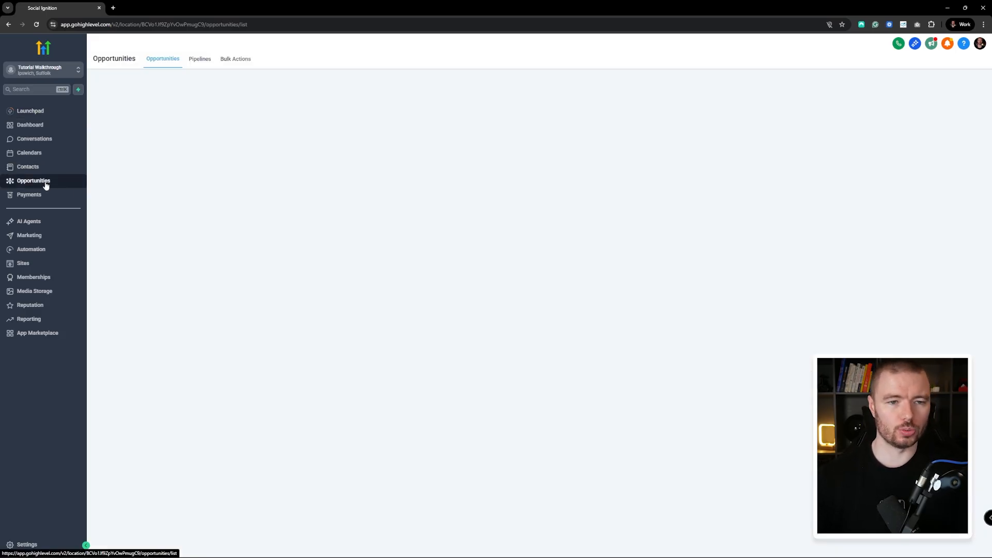
{"action": "left_click", "coordinate": [201, 61]}
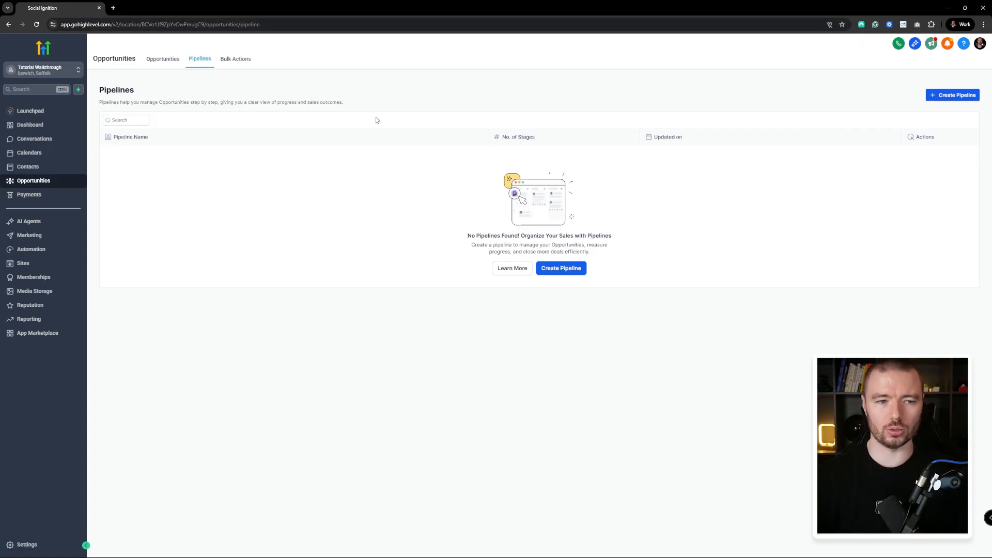
{"action": "left_click", "coordinate": [568, 269]}
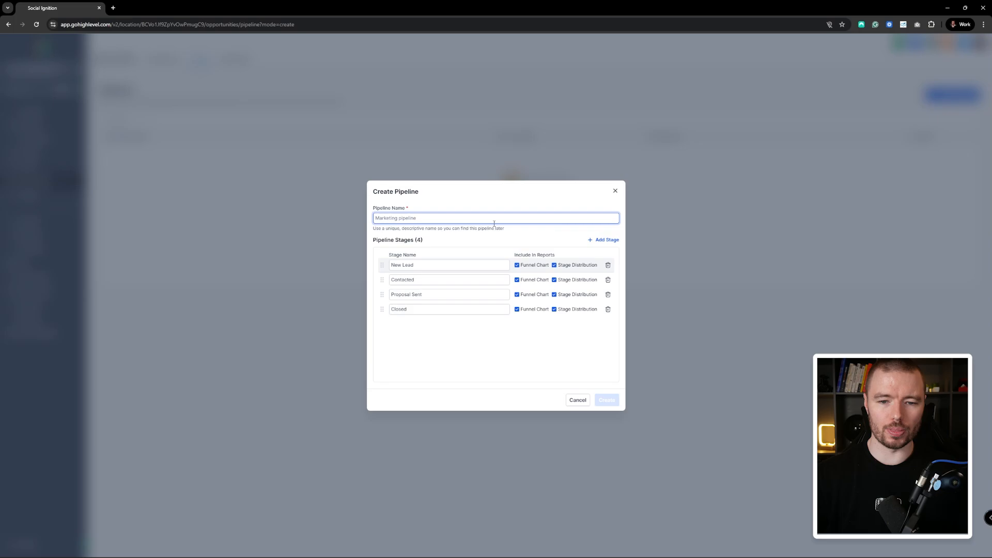
{"action": "type", "text": "SDR P"}
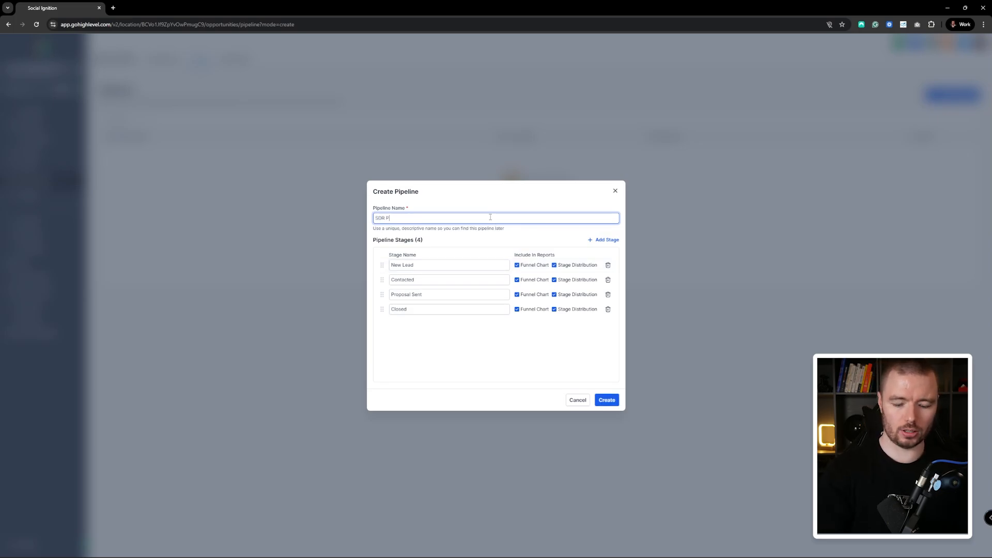
{"action": "type", "text": "ipeline"}
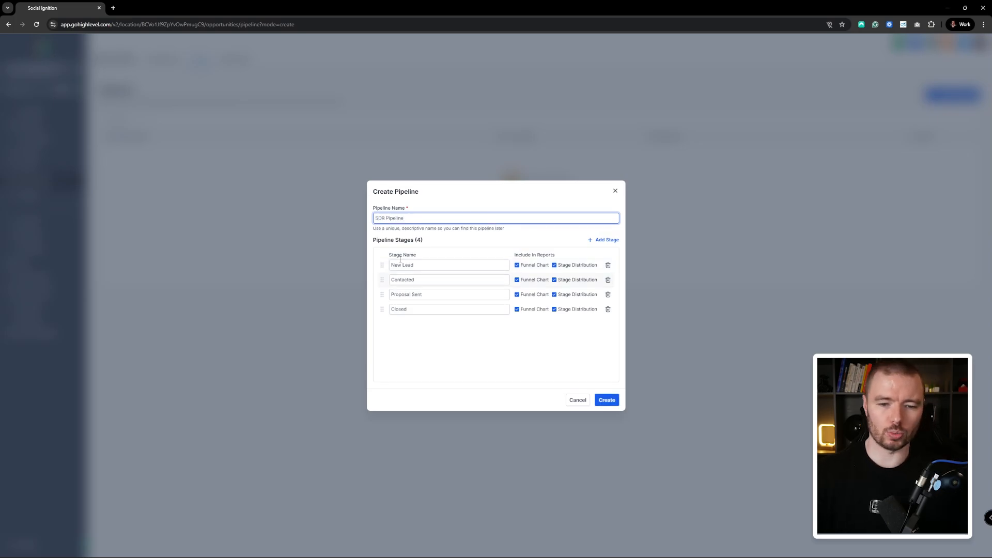
Remove the Proposal Sent stage from the SDR Pipeline and rename the Closed stage to Unqualified.
{"action": "left_click", "coordinate": [441, 294]}
{"action": "left_click", "coordinate": [607, 294]}
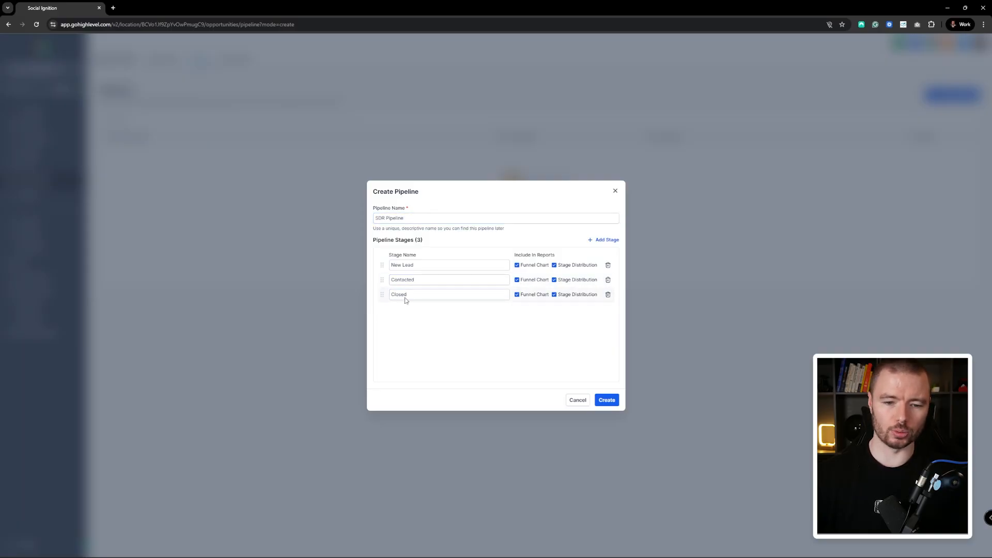
{"action": "left_click", "coordinate": [425, 292]}
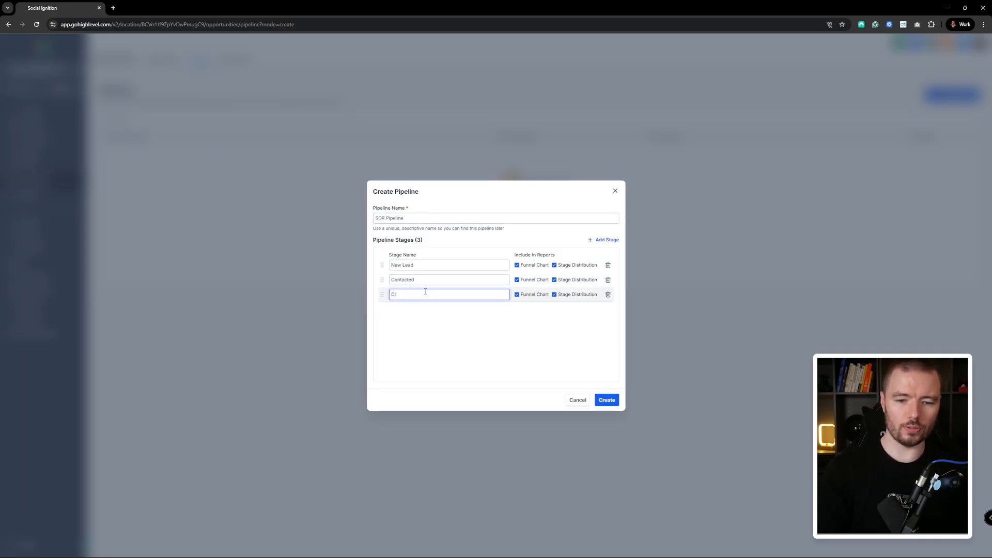
{"action": "key", "text": "BackSpace"}
{"action": "key", "text": "BackSpace"}
{"action": "type", "text": "Unqu"}
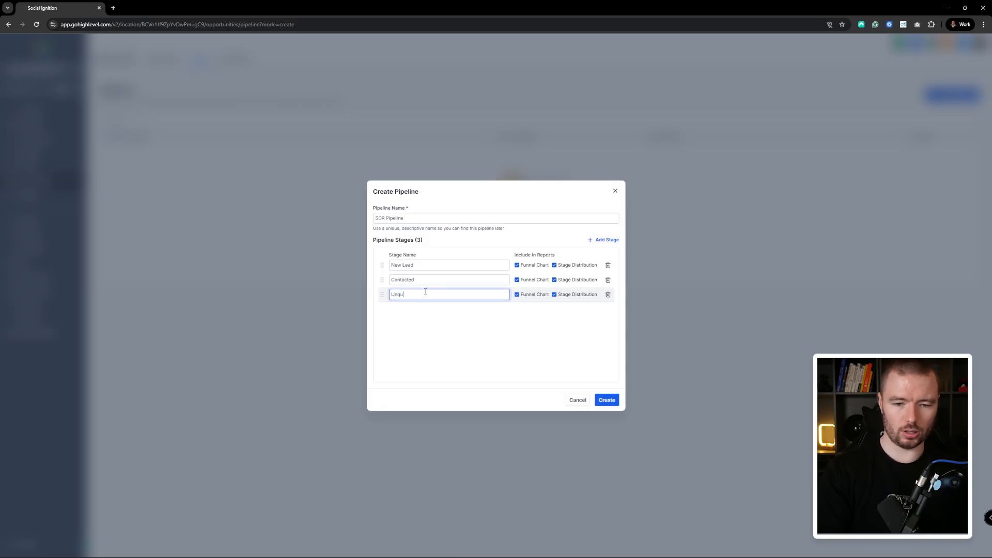
{"action": "type", "text": "alified"}
Add a Qualified stage after Unqualified and create the SDR Pipeline.
{"action": "key", "text": "Return"}
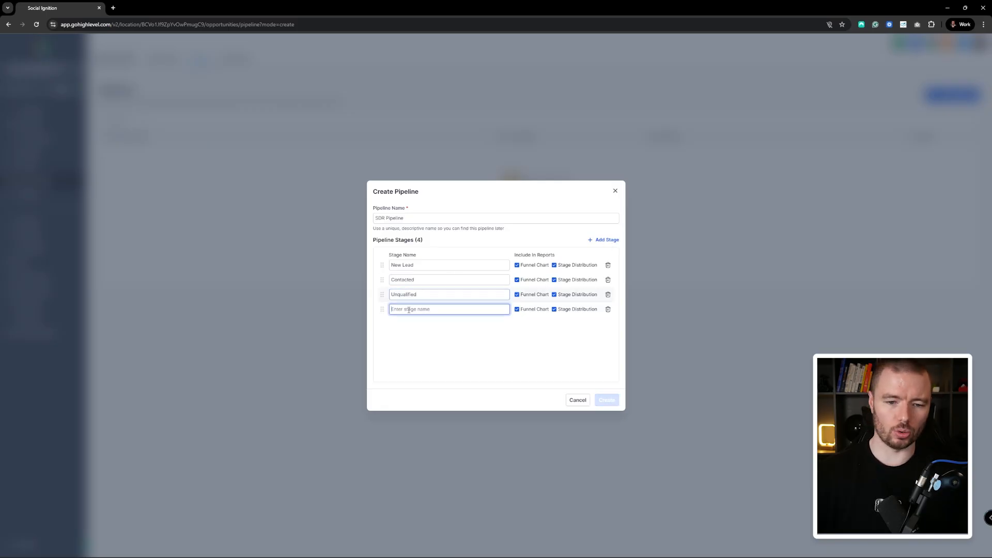
{"action": "type", "text": "Qualifi"}
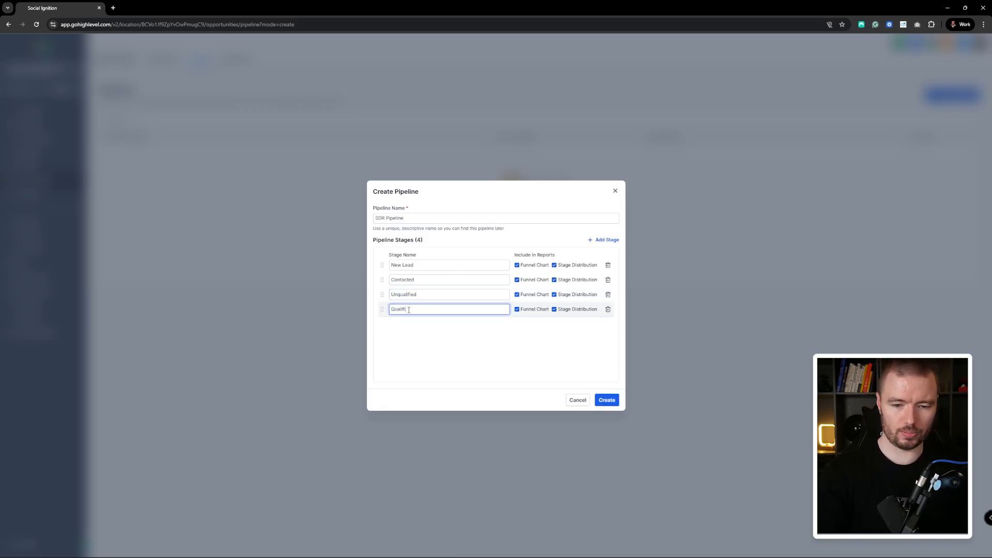
{"action": "type", "text": "ed"}
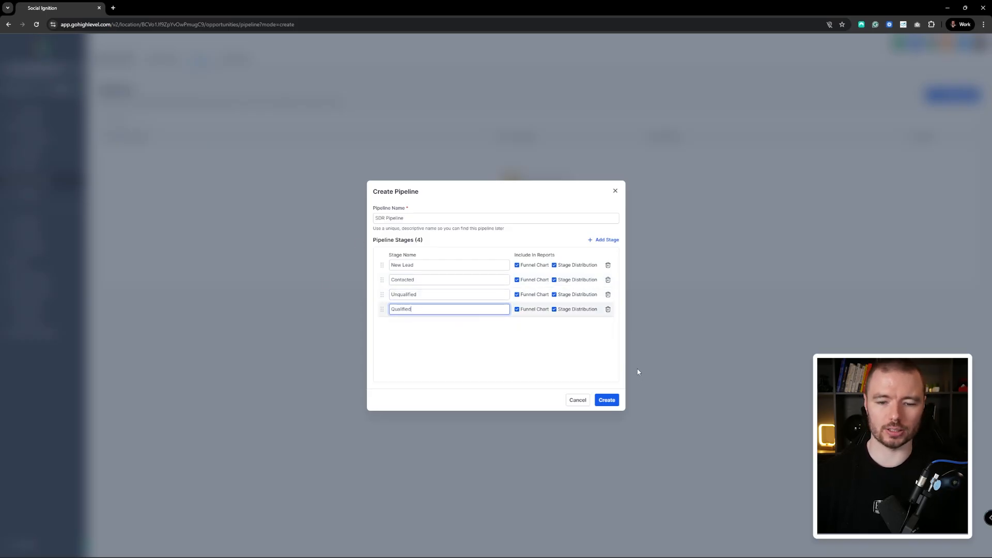
{"action": "left_click", "coordinate": [615, 399]}
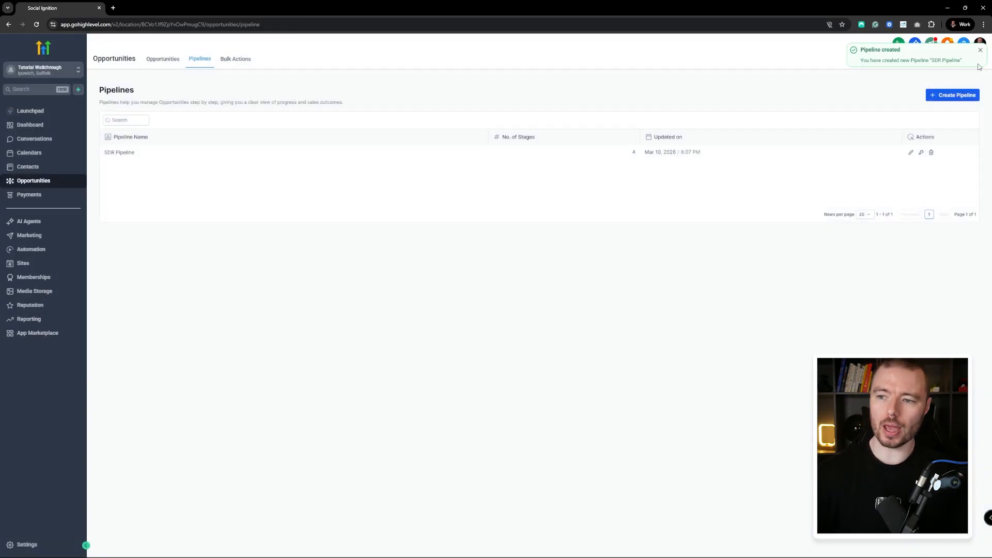
Create a Sales Pipeline with stages Call Booked, Call Complete, Follow-up, Short-term follow-up, No Show, Closed (Lost) and Closed (Won).
{"action": "left_click", "coordinate": [952, 95]}
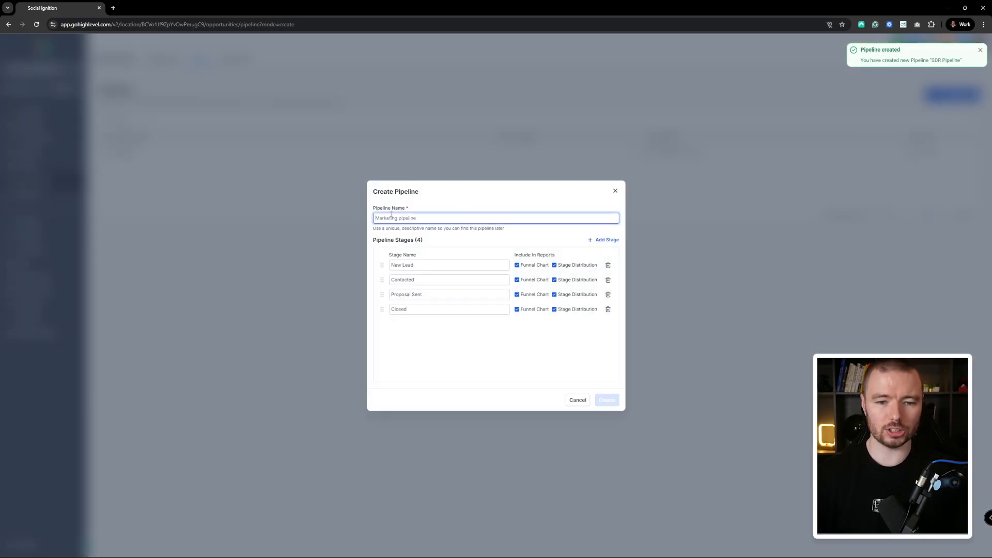
{"action": "type", "text": "Sales P"}
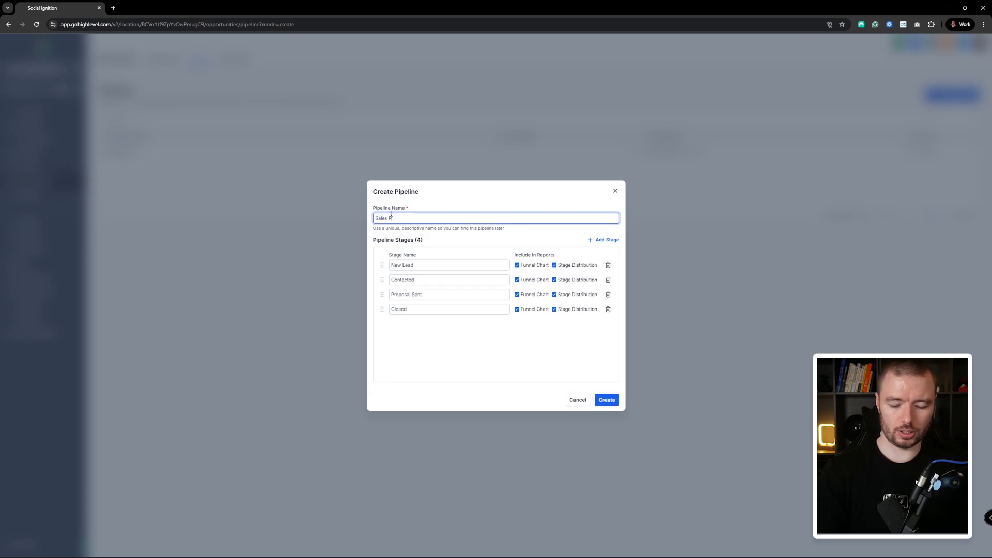
{"action": "type", "text": "ipeline"}
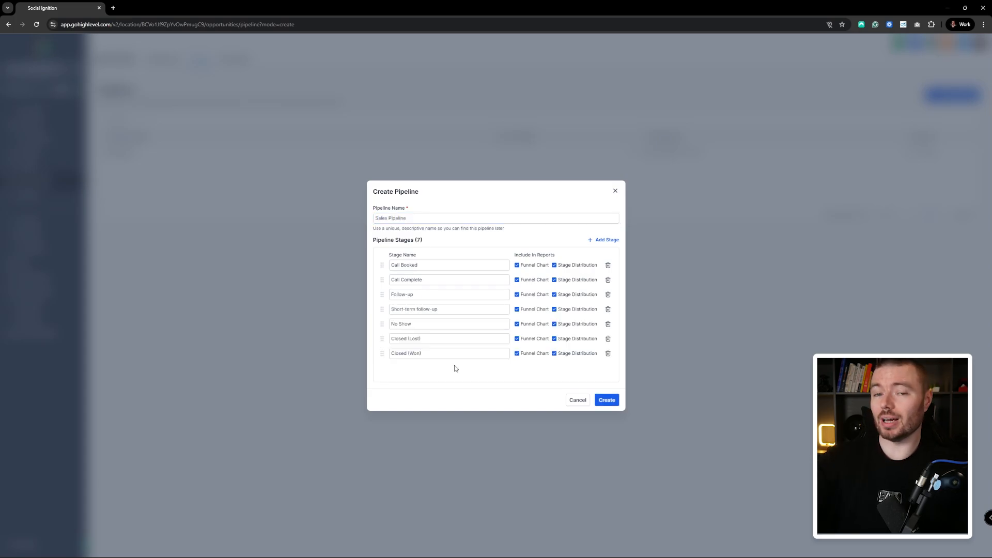
{"action": "left_click", "coordinate": [426, 263]}
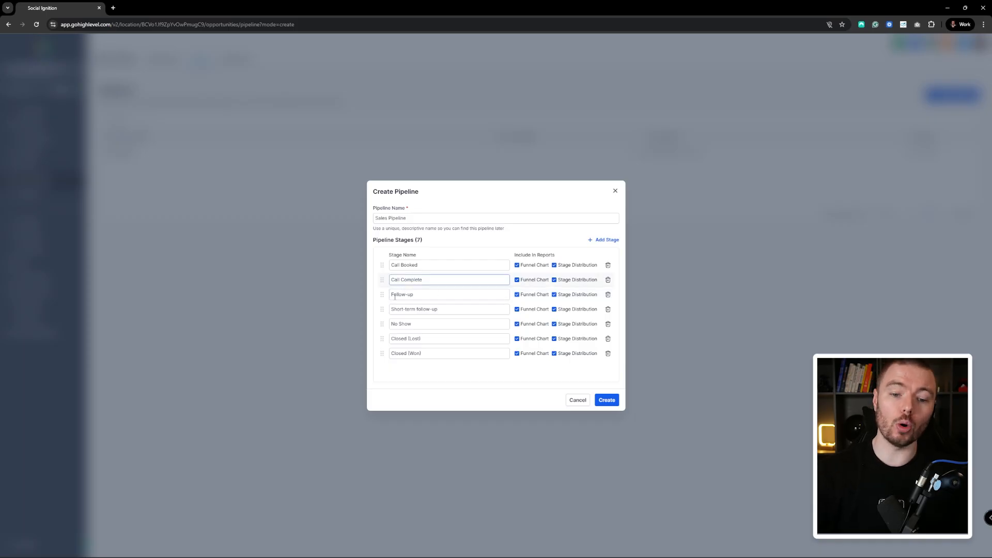
{"action": "left_click", "coordinate": [422, 290]}
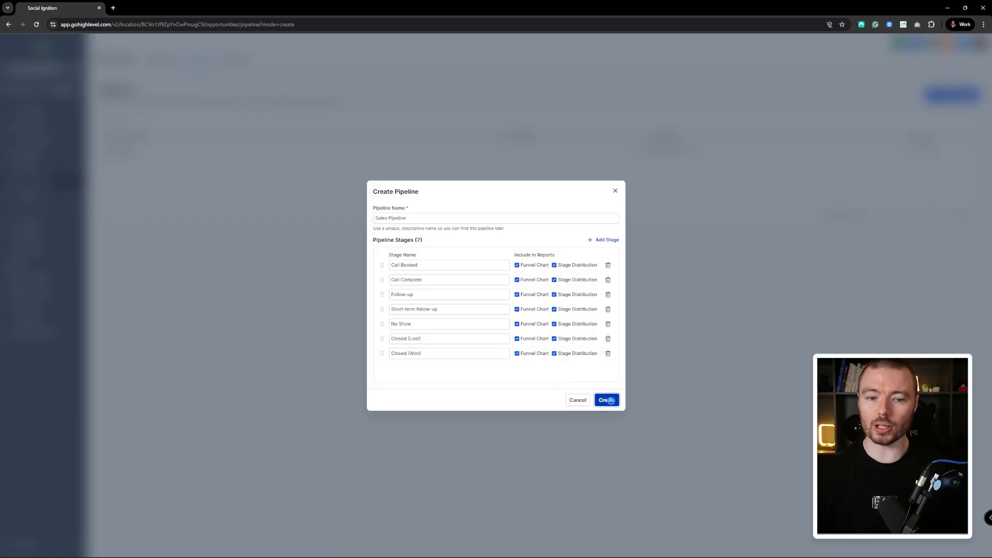
{"action": "left_click", "coordinate": [610, 400]}
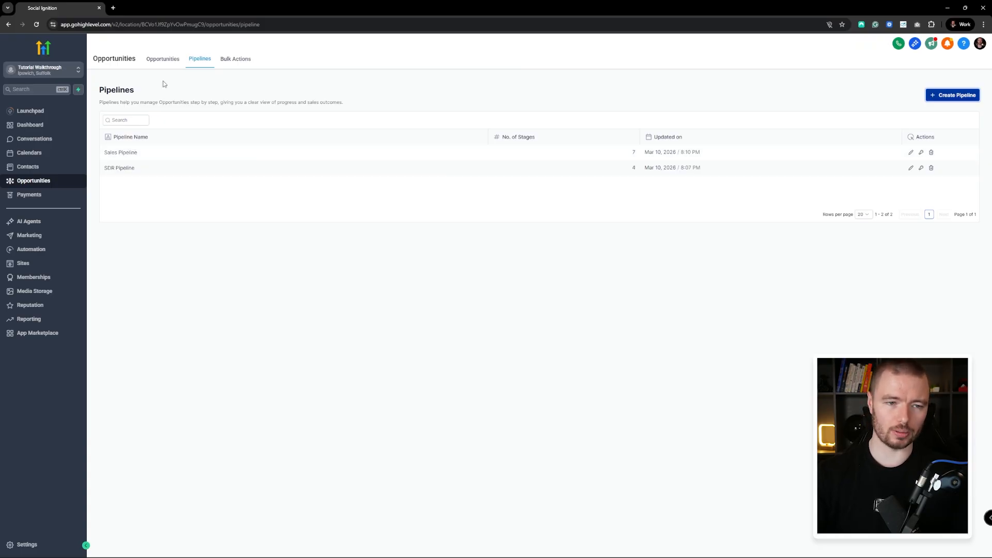
View the opportunities board for the Sales Pipeline and switch it to the SDR Pipeline.
{"action": "left_click", "coordinate": [165, 59]}
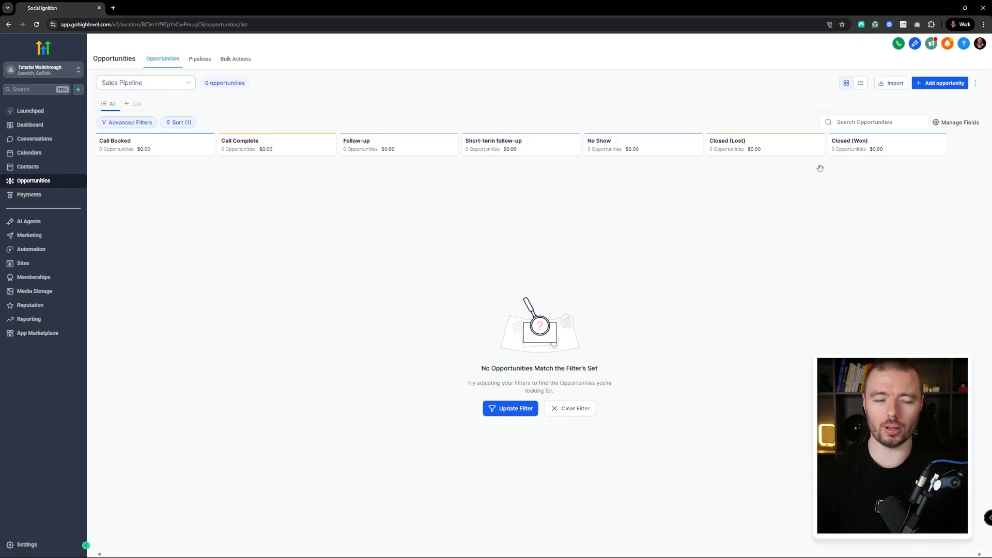
{"action": "left_click", "coordinate": [137, 85]}
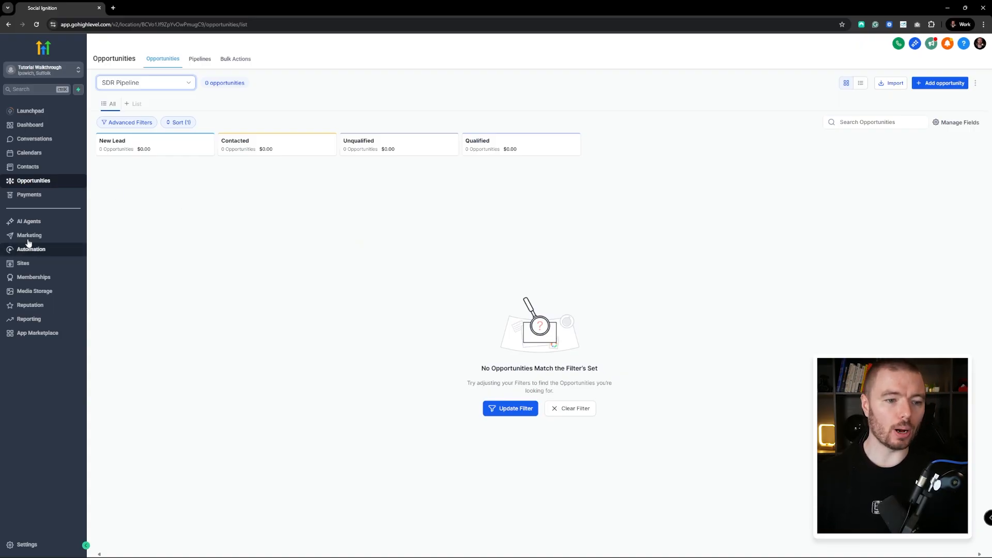
Create a new form under Sites and delete its privacy and terms links and the text message consent checkboxes.
{"action": "left_click", "coordinate": [34, 263]}
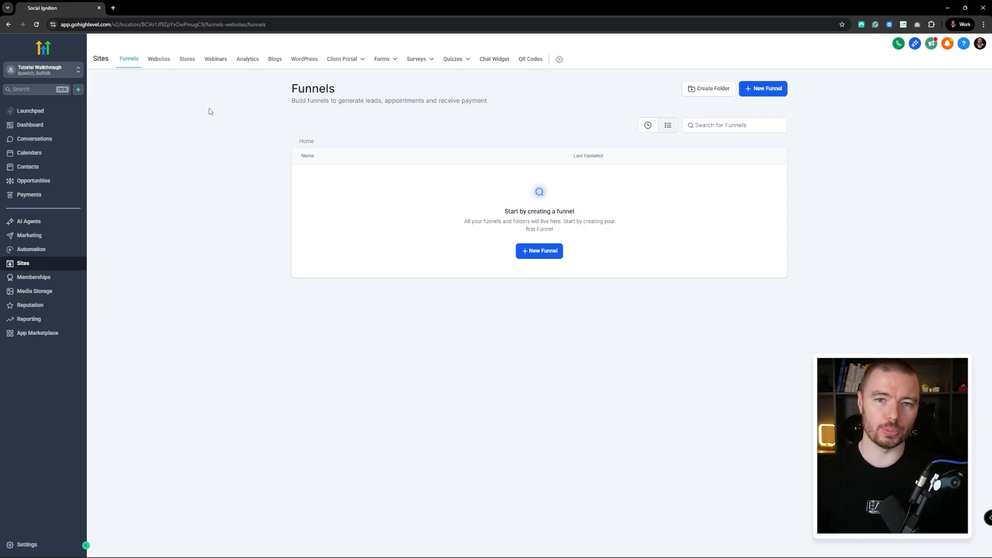
{"action": "left_click", "coordinate": [381, 61]}
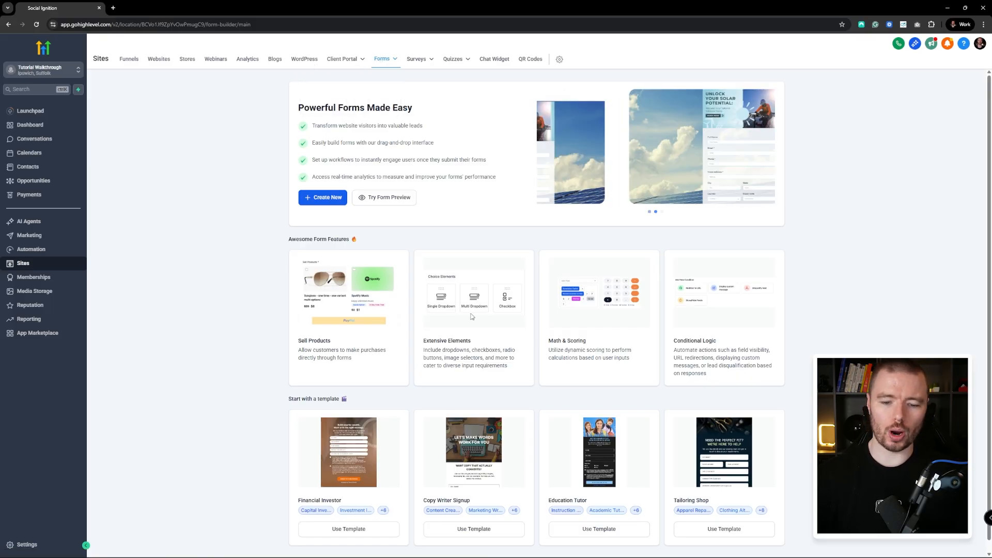
{"action": "left_click", "coordinate": [321, 199]}
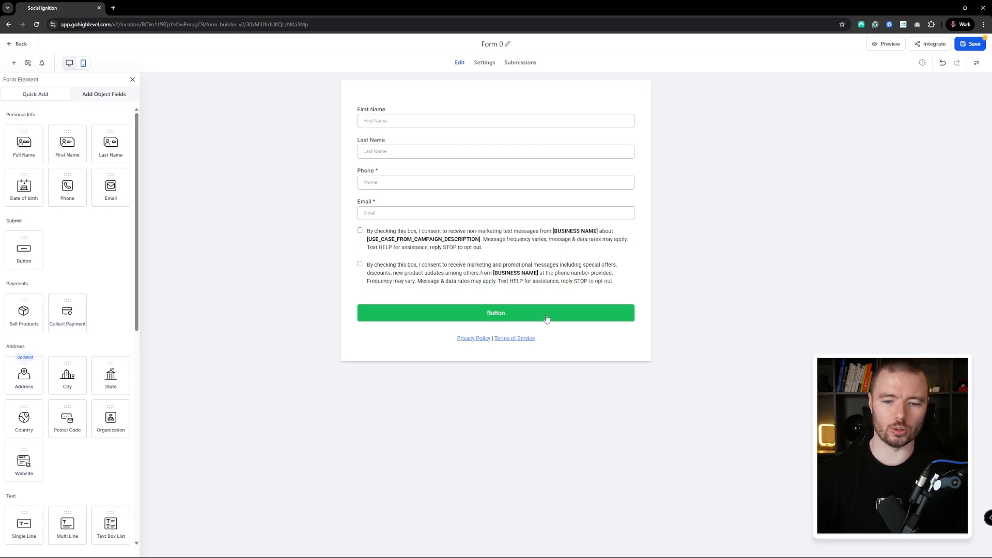
{"action": "left_click", "coordinate": [559, 340]}
{"action": "left_click", "coordinate": [633, 332]}
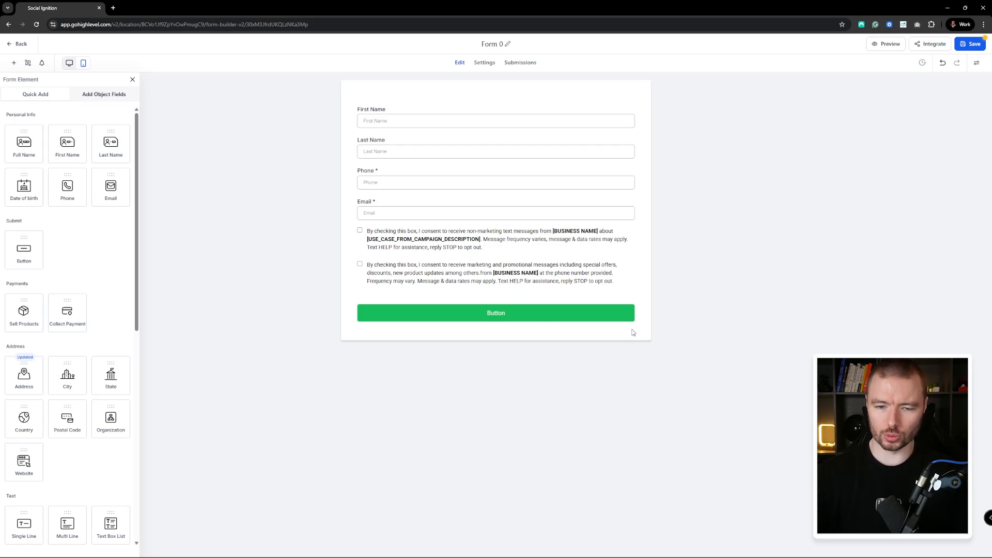
{"action": "left_click", "coordinate": [572, 233]}
{"action": "left_click", "coordinate": [631, 228]}
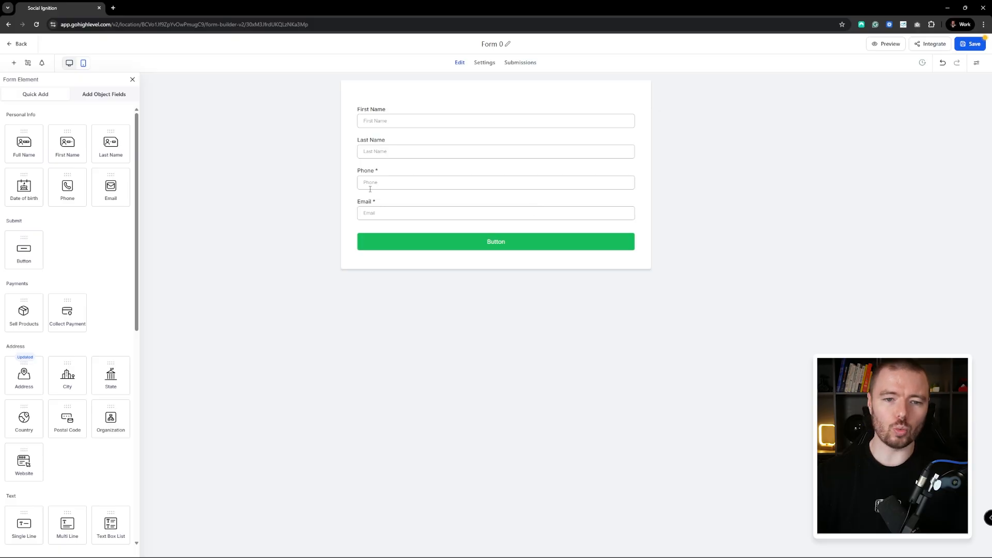
Make the form's First Name field required.
{"action": "left_click", "coordinate": [394, 108]}
{"action": "left_click", "coordinate": [620, 106]}
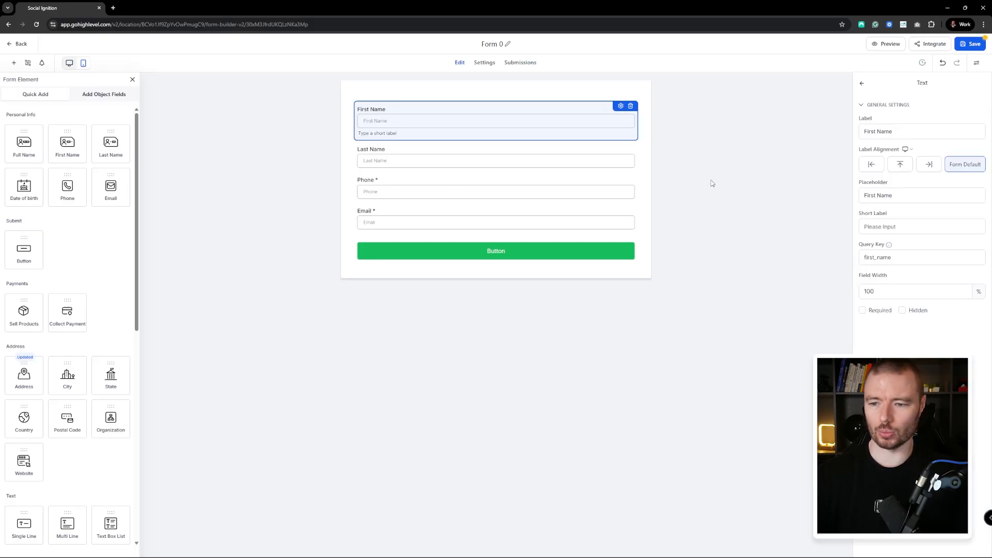
{"action": "left_click", "coordinate": [862, 310]}
{"action": "left_click", "coordinate": [776, 344]}
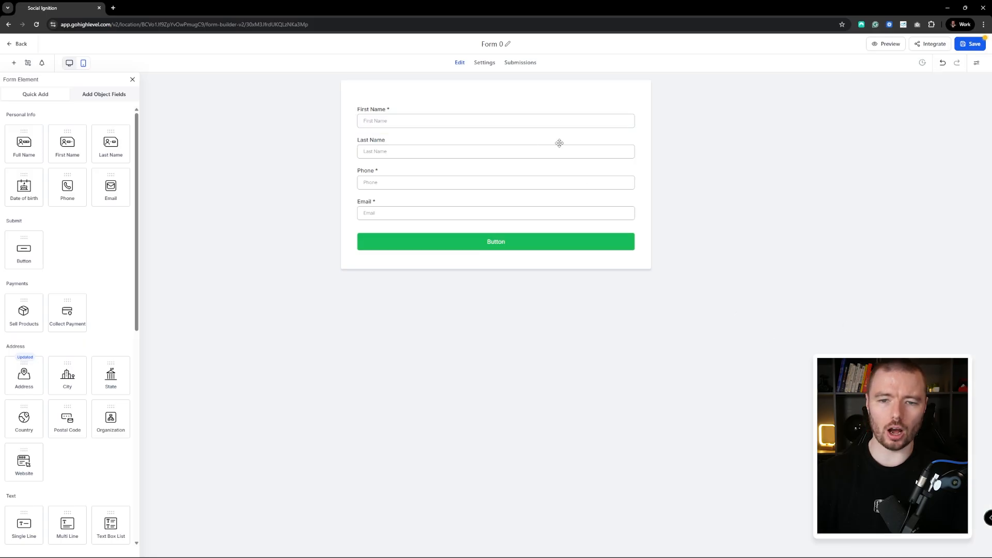
Delete the Last Name and Phone fields from the form, keeping First Name and Email.
{"action": "left_click", "coordinate": [560, 143]}
{"action": "left_click", "coordinate": [632, 138]}
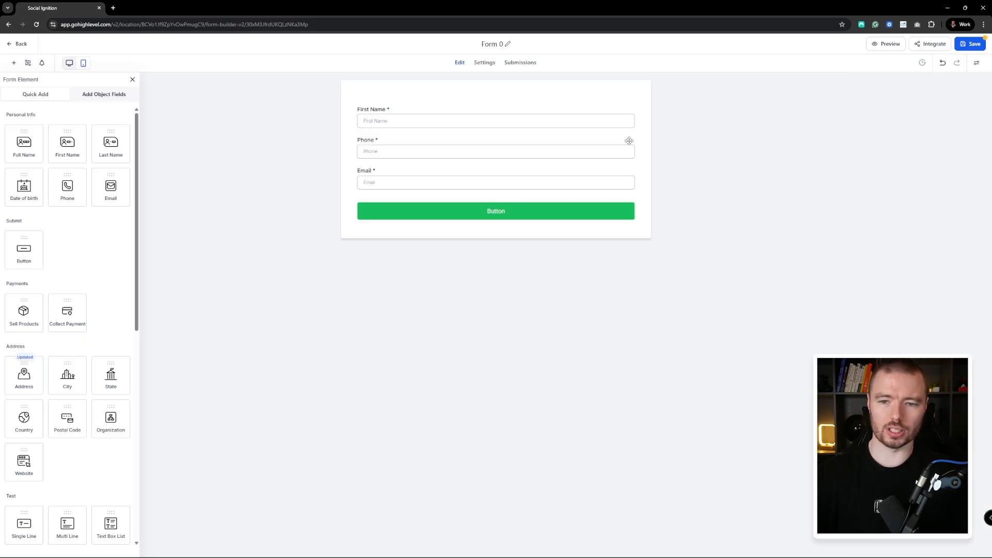
{"action": "left_click", "coordinate": [411, 141]}
{"action": "left_click", "coordinate": [632, 137]}
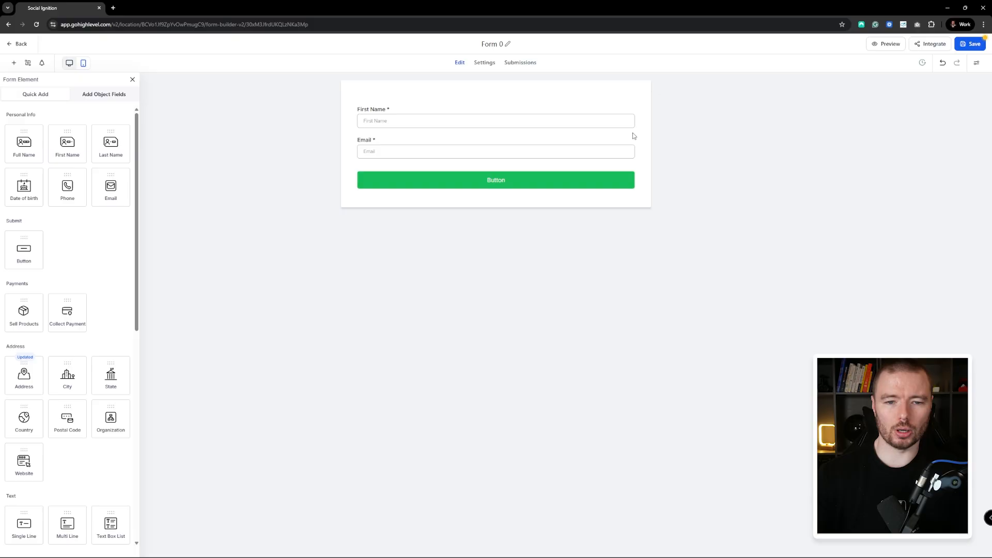
{"action": "left_click", "coordinate": [490, 139]}
{"action": "left_click", "coordinate": [803, 236]}
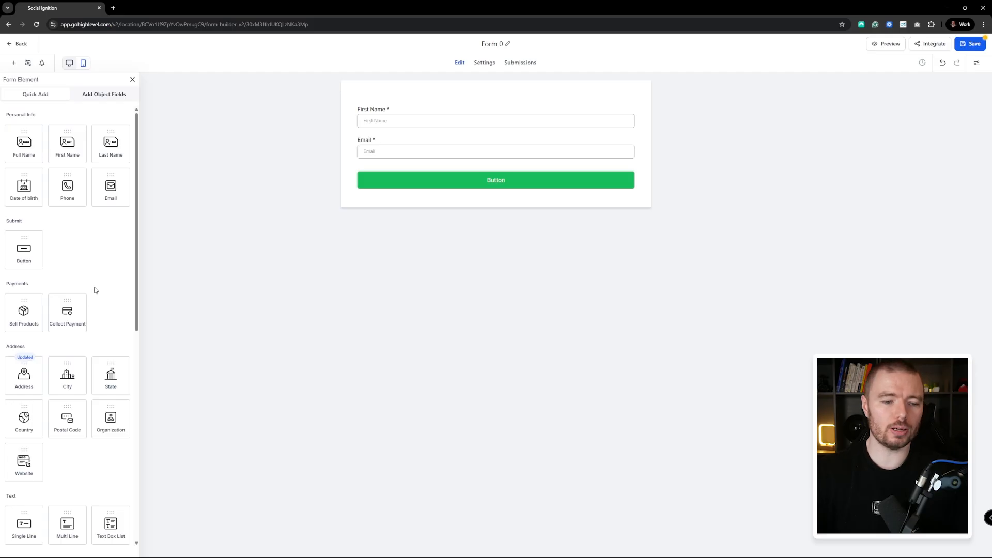
Look through the available form elements, then save the form and return to the forms list.
{"action": "scroll", "coordinate": [83, 297], "scroll_direction": "down", "scroll_amount": 6}
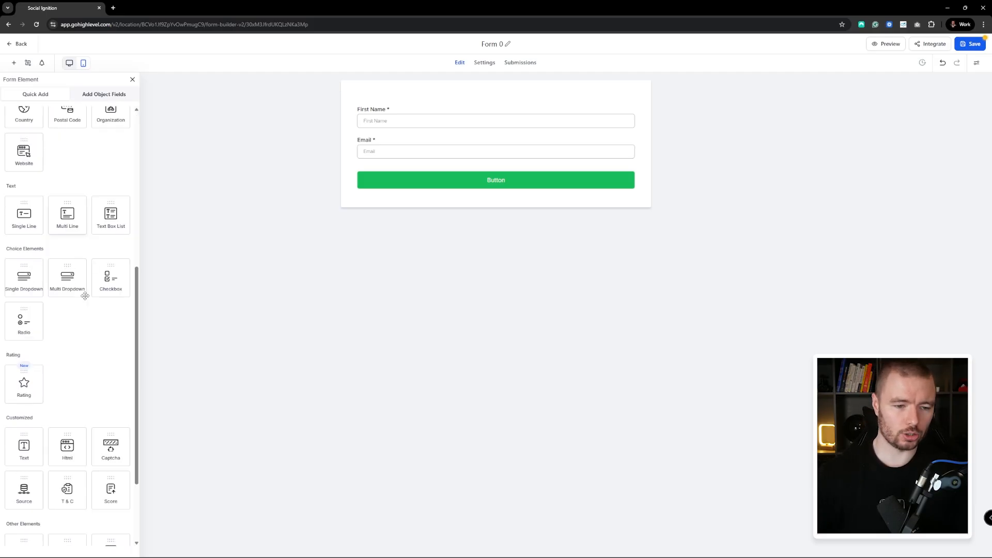
{"action": "scroll", "coordinate": [85, 295], "scroll_direction": "down", "scroll_amount": 2}
{"action": "scroll", "coordinate": [84, 296], "scroll_direction": "up", "scroll_amount": 7}
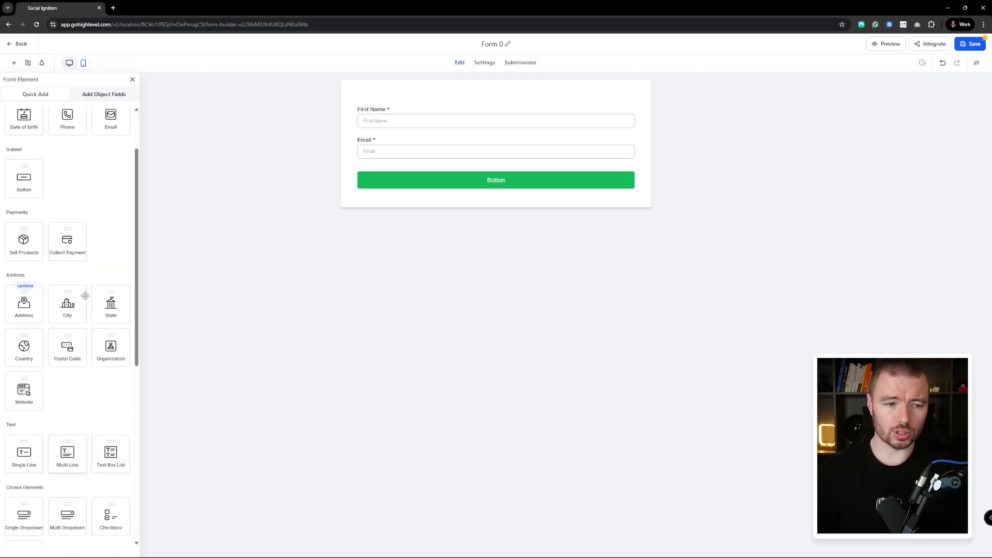
{"action": "scroll", "coordinate": [85, 295], "scroll_direction": "up", "scroll_amount": 2}
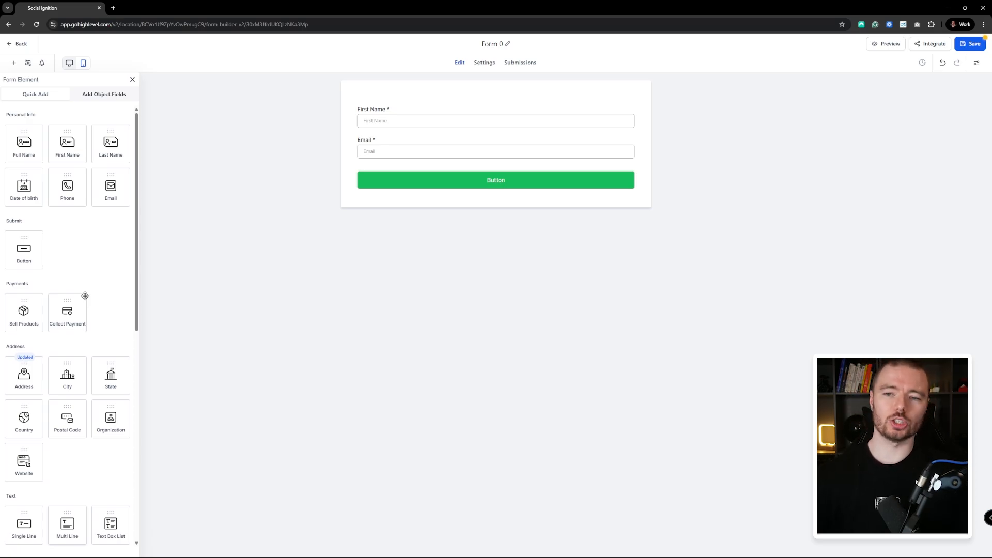
{"action": "left_click", "coordinate": [974, 45]}
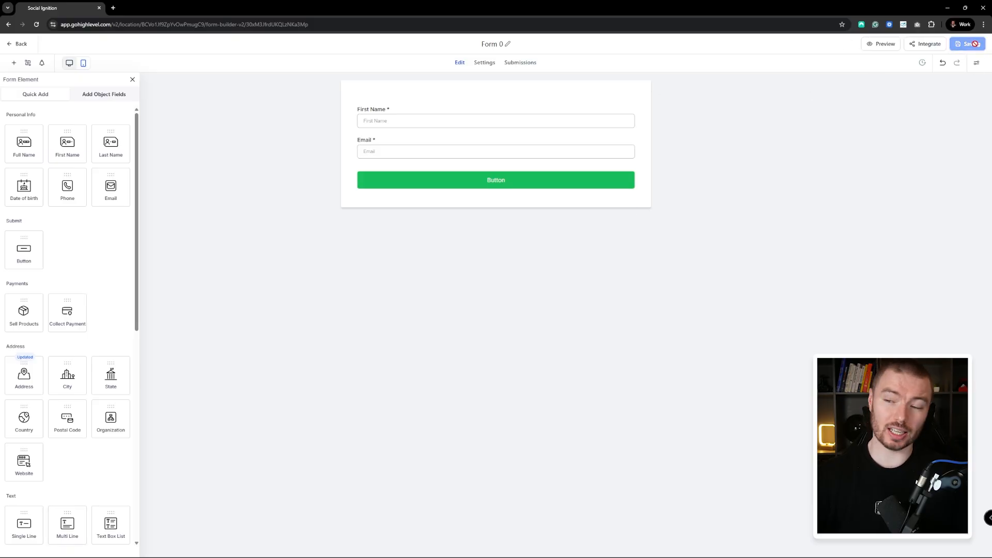
{"action": "left_click", "coordinate": [8, 44]}
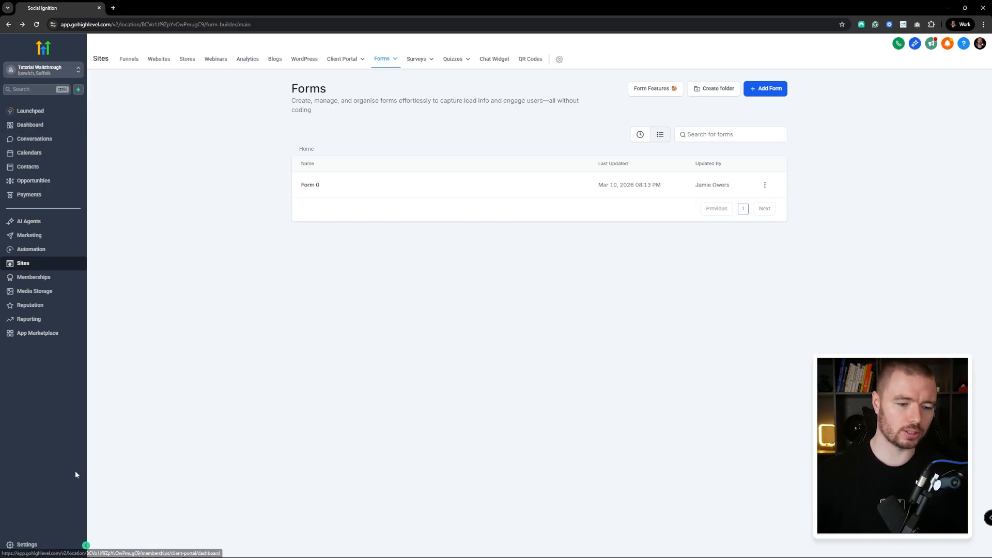
Open the custom fields settings and review the field folders for the Opportunity and Contact objects.
{"action": "left_click", "coordinate": [37, 546]}
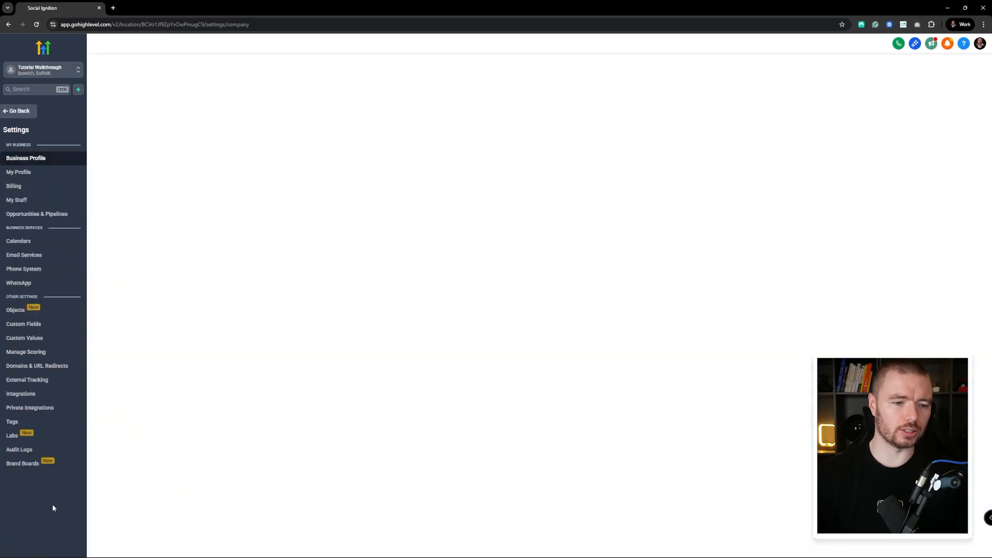
{"action": "left_click", "coordinate": [39, 329]}
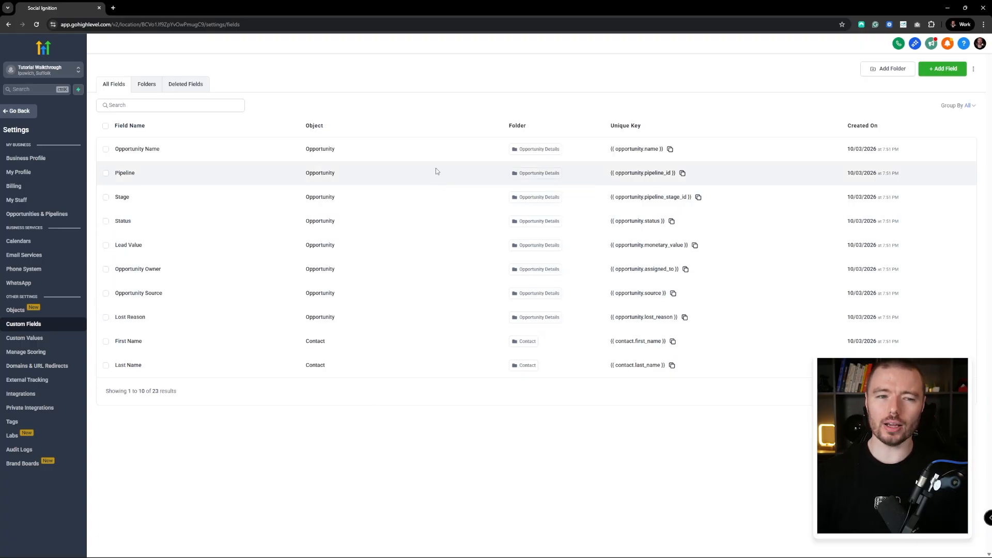
{"action": "left_click", "coordinate": [144, 86]}
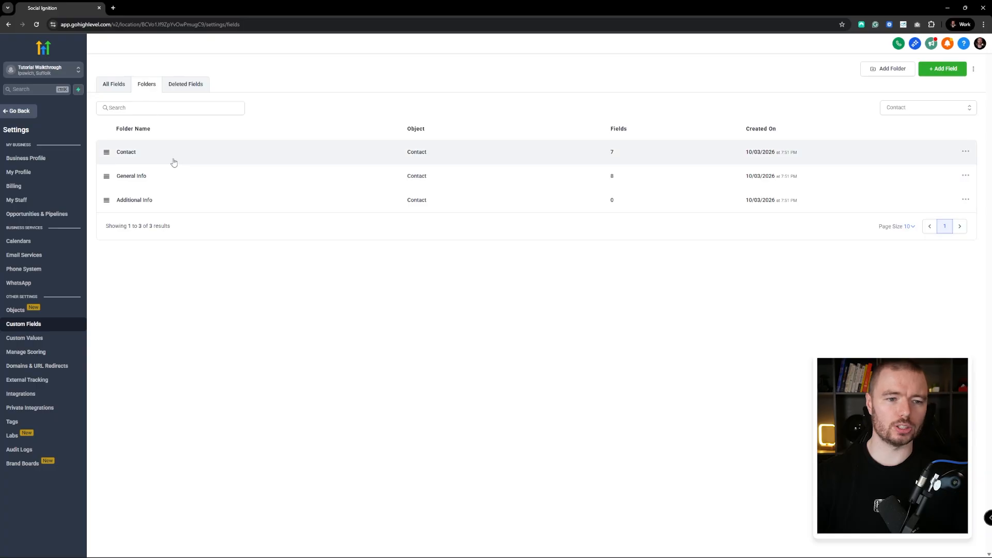
{"action": "left_click", "coordinate": [919, 108]}
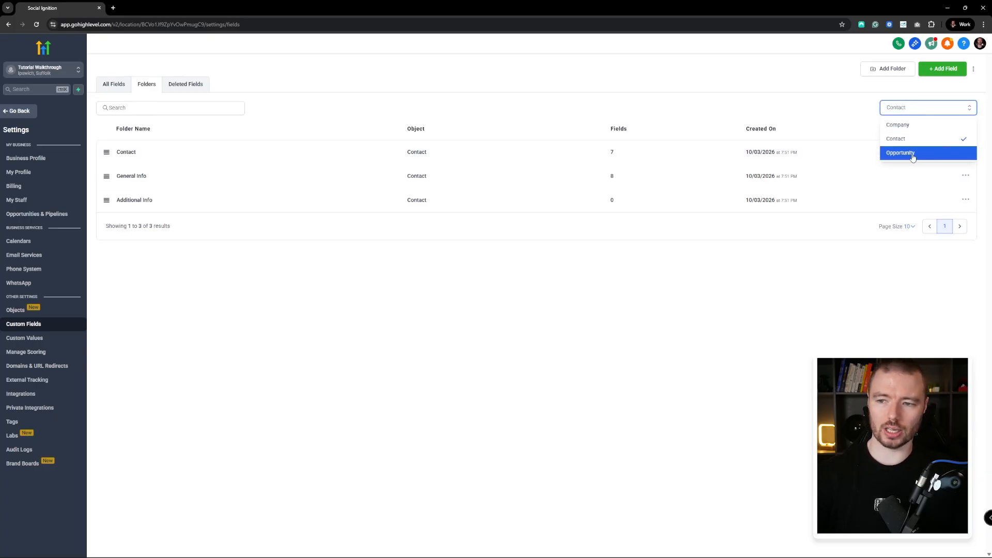
{"action": "left_click", "coordinate": [912, 154]}
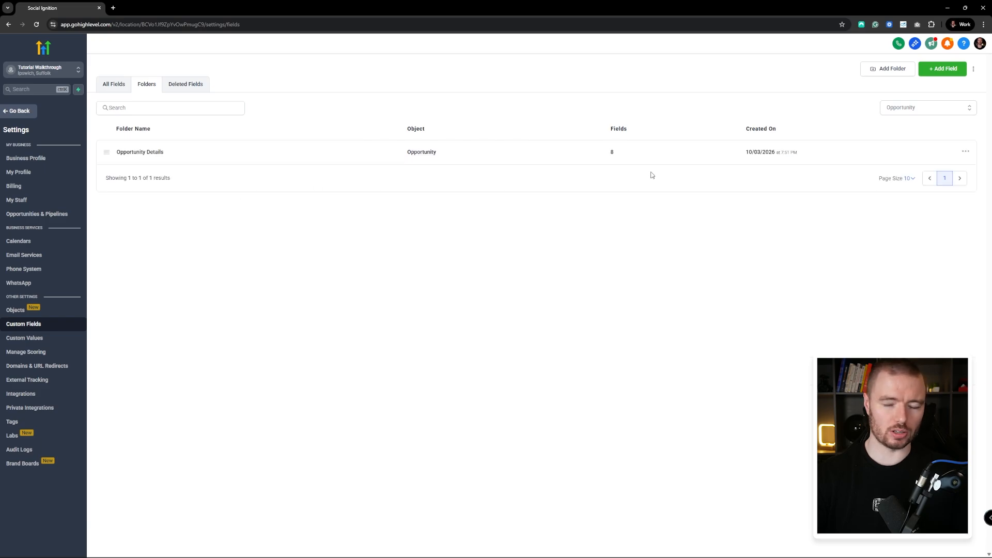
{"action": "left_click", "coordinate": [910, 108]}
{"action": "left_click", "coordinate": [913, 139]}
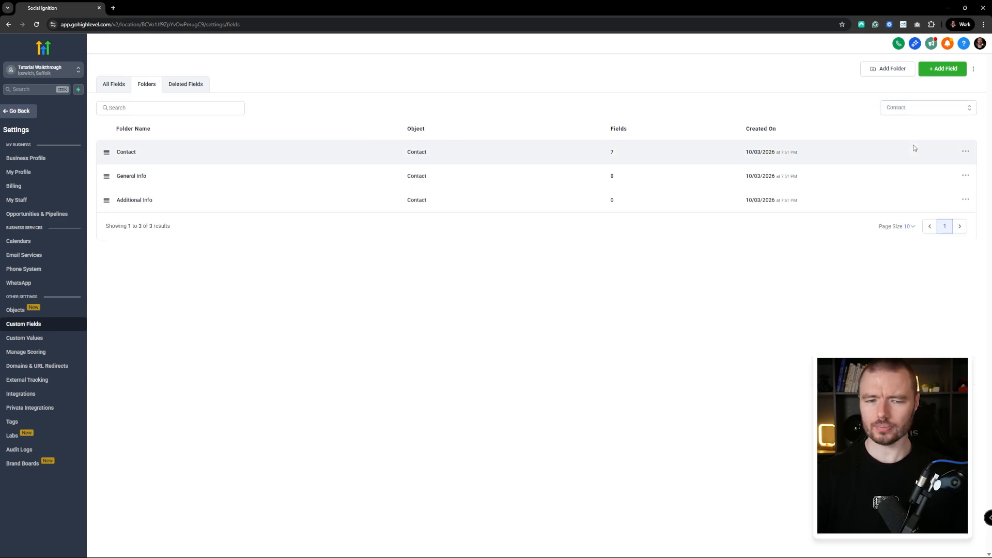
Create a custom field folder named New Section for the Contact object and open it.
{"action": "left_click", "coordinate": [943, 73]}
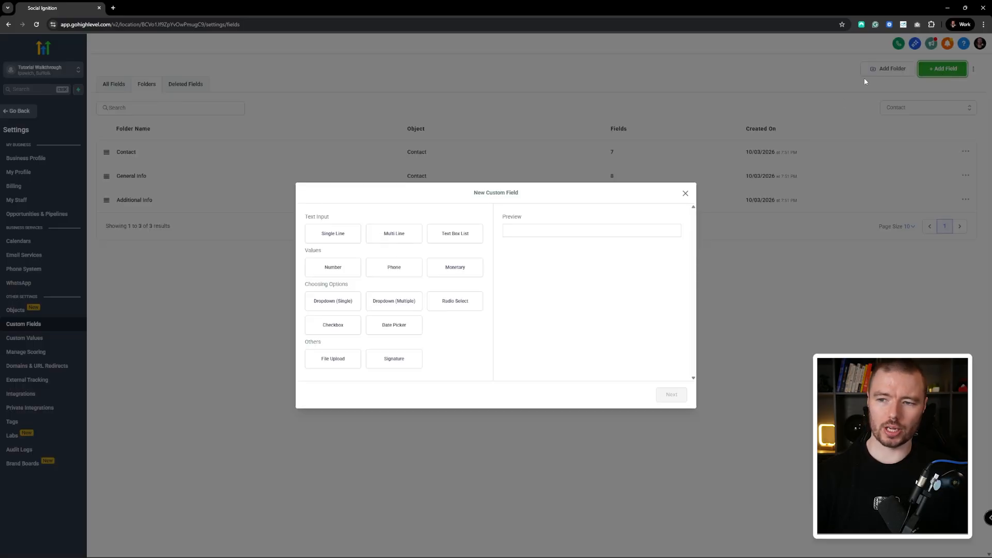
{"action": "left_click", "coordinate": [684, 194]}
{"action": "left_click", "coordinate": [887, 68]}
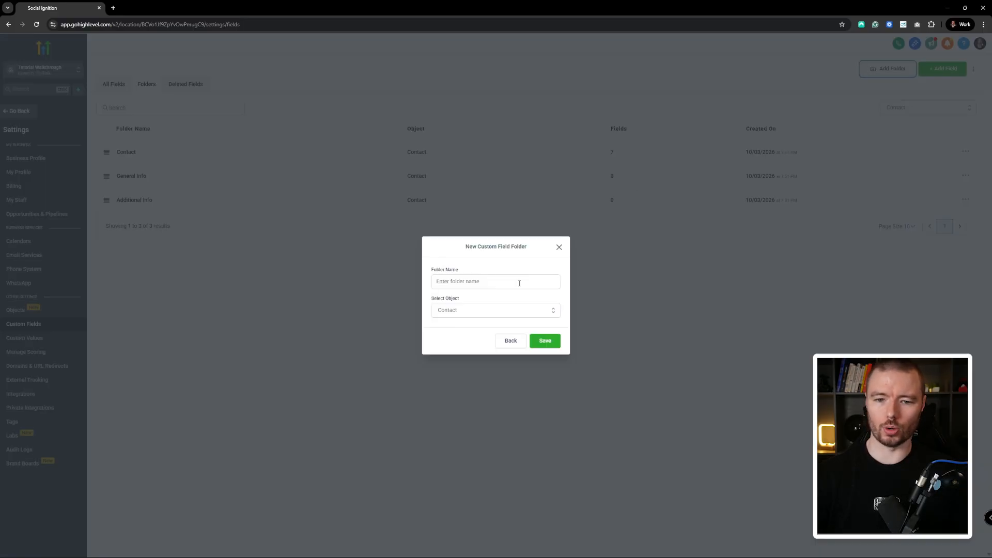
{"action": "left_click", "coordinate": [519, 283]}
{"action": "type", "text": "New Se"}
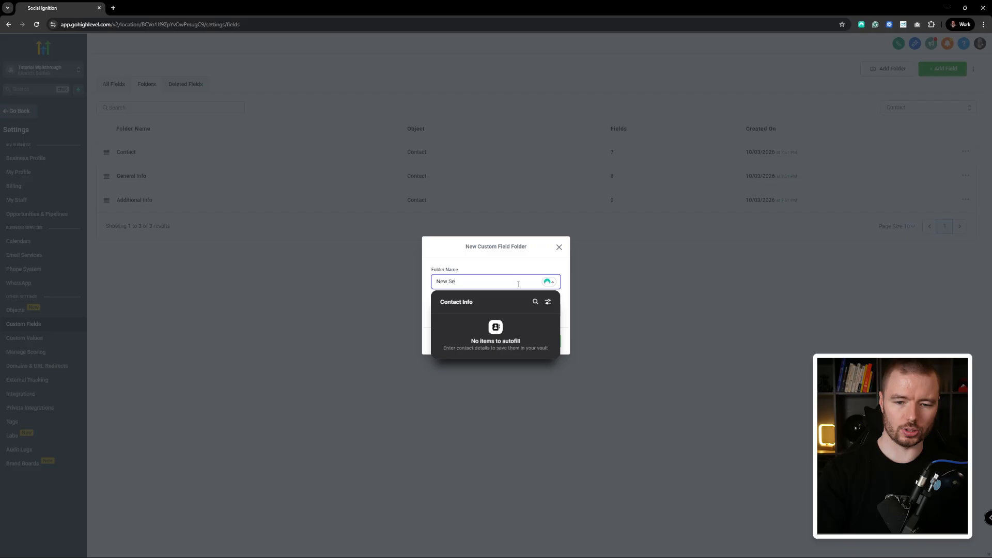
{"action": "type", "text": "ction"}
{"action": "left_click", "coordinate": [527, 264]}
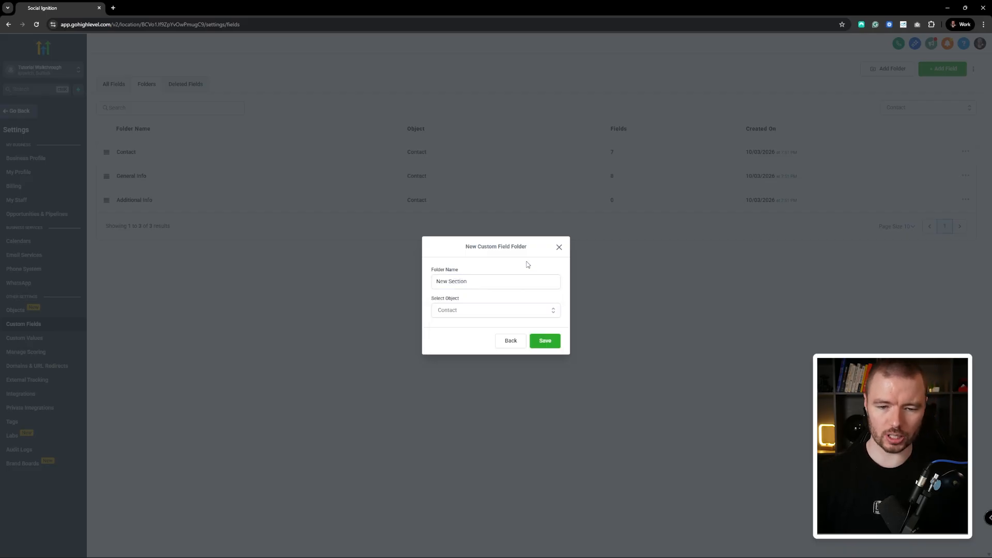
{"action": "left_click", "coordinate": [546, 340]}
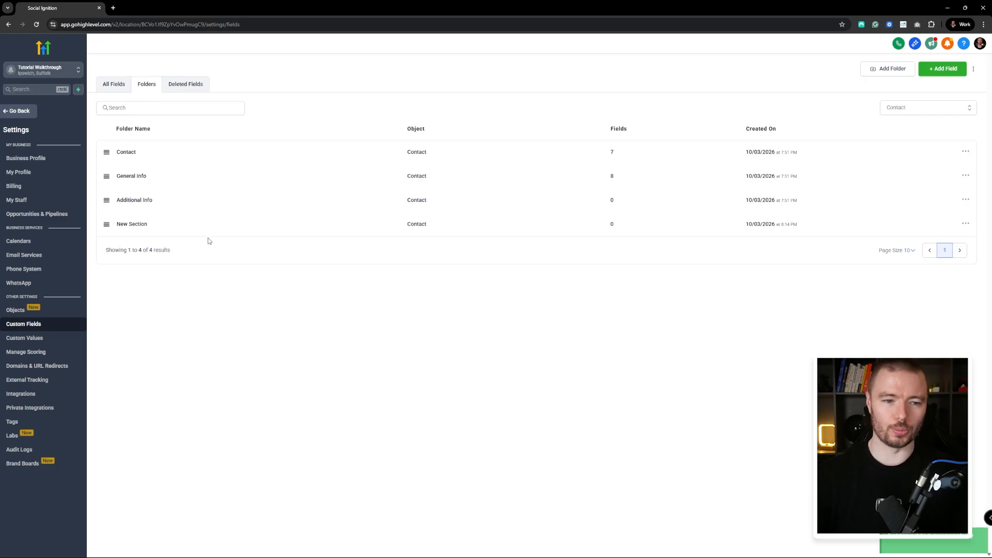
{"action": "left_click", "coordinate": [173, 226]}
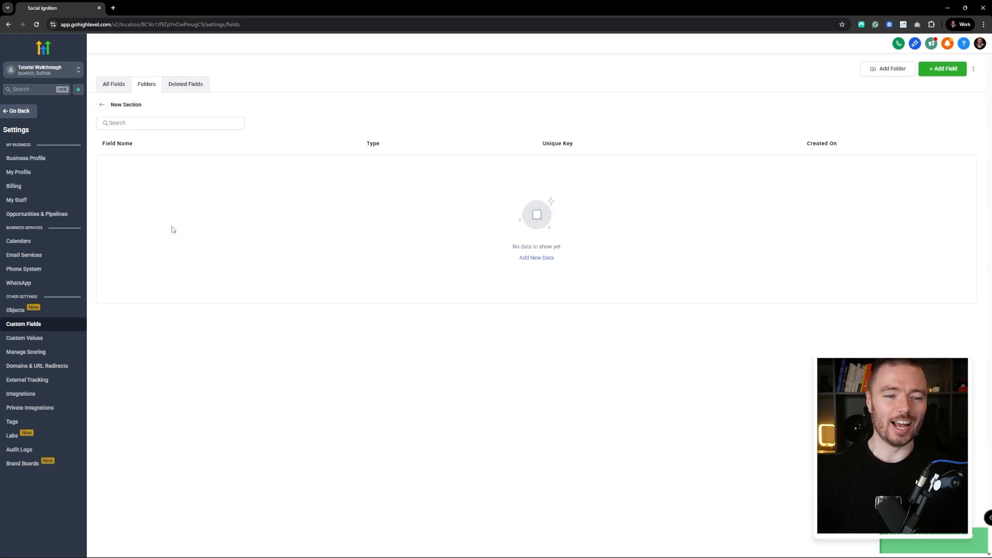
Start a single-choice dropdown custom field named Business Revenue in the New Section folder.
{"action": "left_click", "coordinate": [934, 72]}
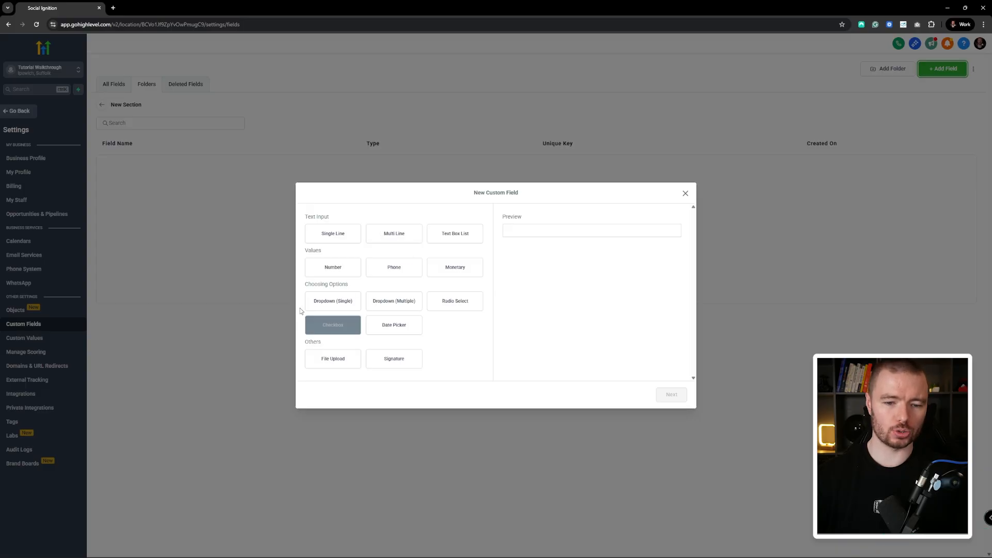
{"action": "left_click", "coordinate": [330, 302]}
{"action": "left_click", "coordinate": [671, 394]}
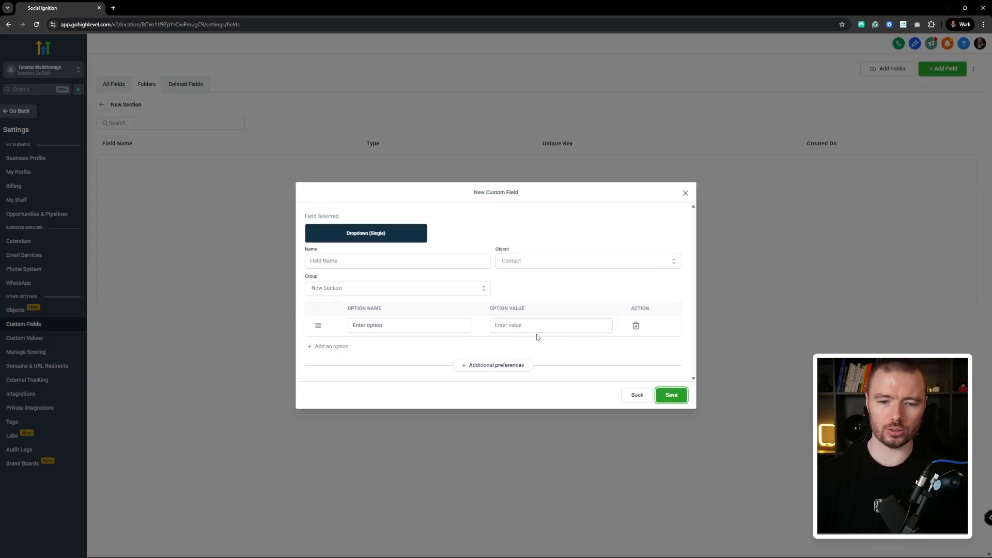
{"action": "left_click", "coordinate": [354, 260]}
{"action": "type", "text": "B"}
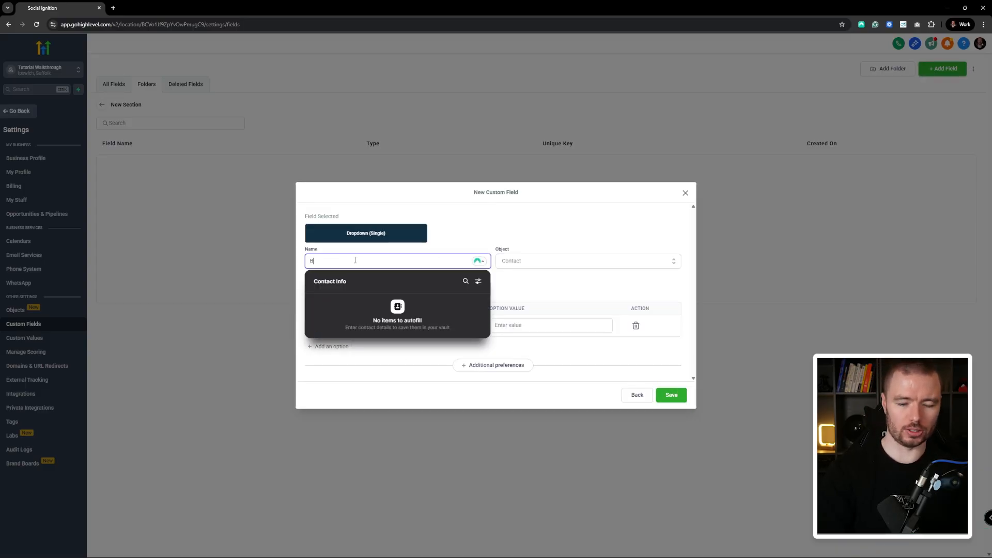
{"action": "type", "text": "usiness Re"}
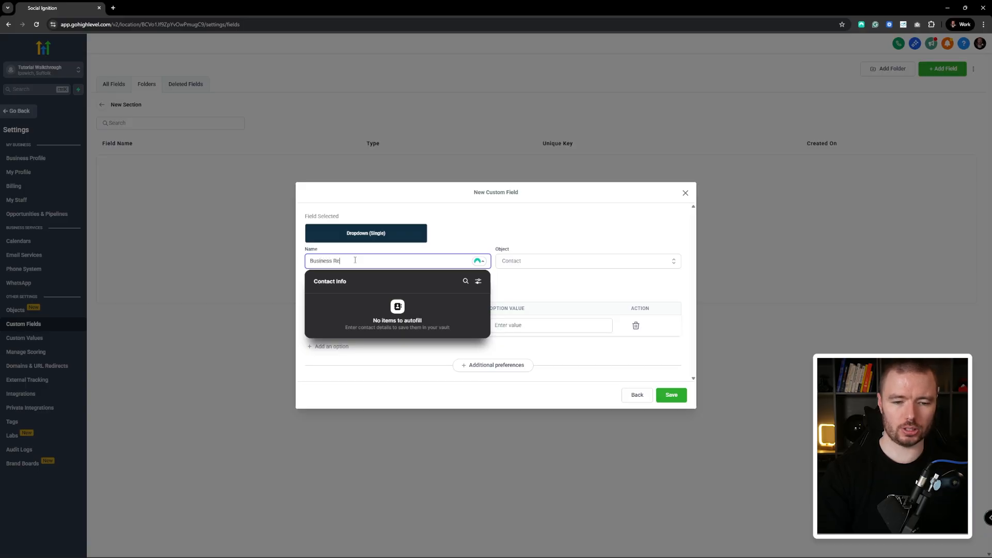
{"action": "type", "text": "venue"}
{"action": "left_click", "coordinate": [405, 233]}
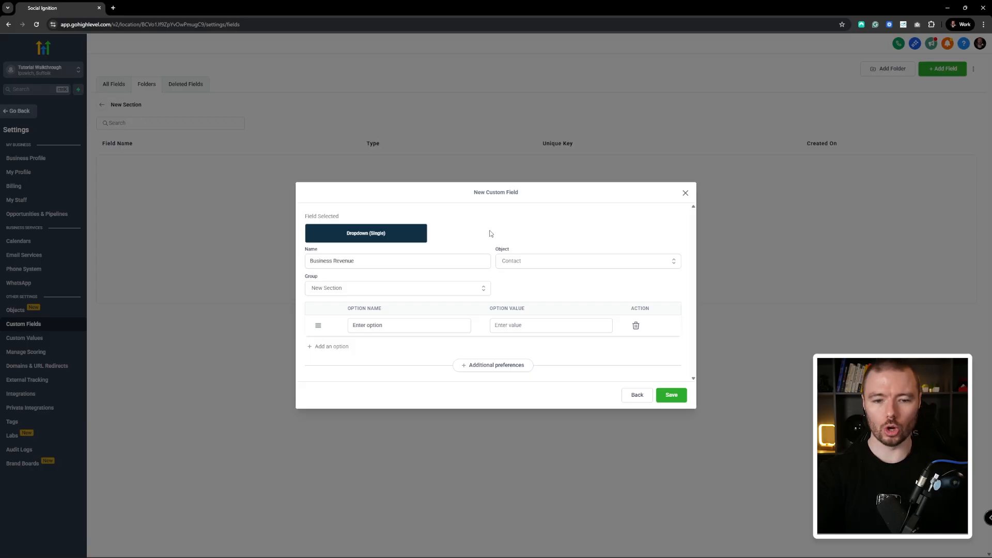
Give the Business Revenue dropdown the options $0-$5K, $5K-$10K and $10K+, and save the field.
{"action": "left_click", "coordinate": [407, 329]}
{"action": "type", "text": "$0-$5K $5K-$10K $10K+"}
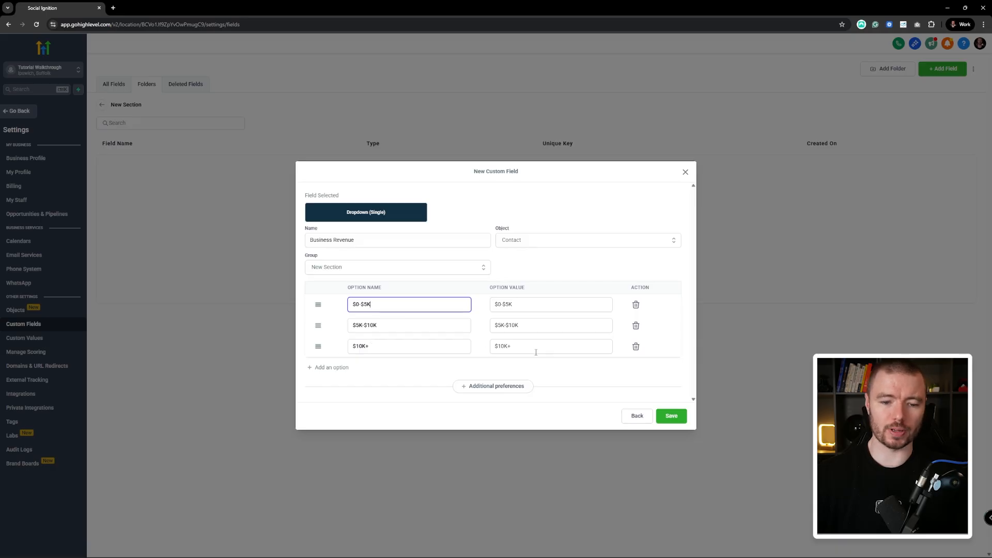
{"action": "left_click", "coordinate": [672, 416]}
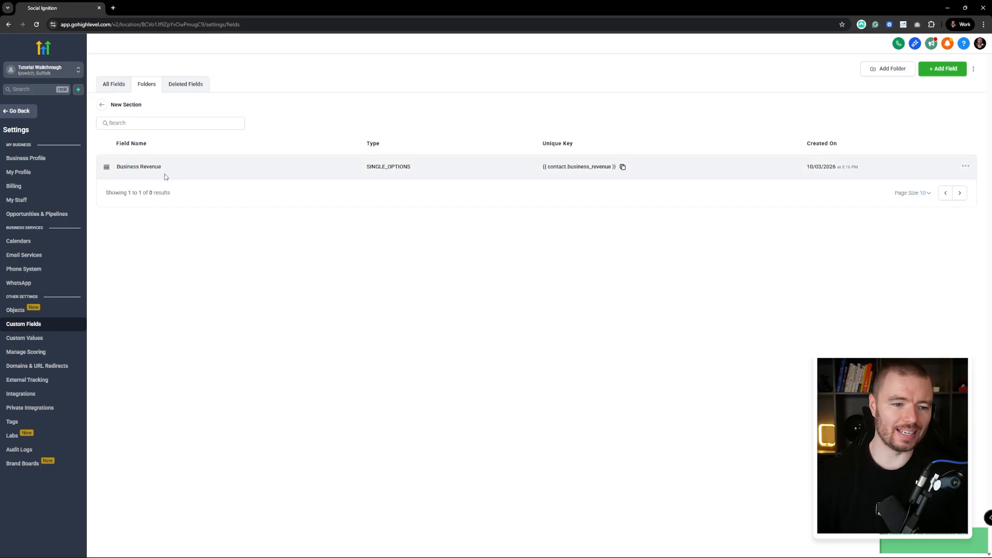
Leave the settings and open Form 0 in the form builder.
{"action": "left_click", "coordinate": [8, 113]}
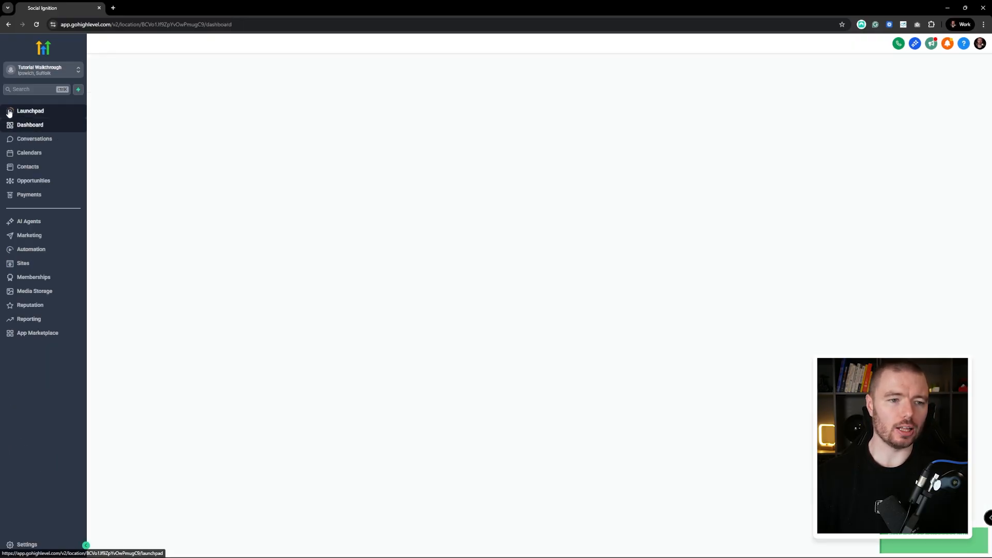
{"action": "left_click", "coordinate": [42, 264]}
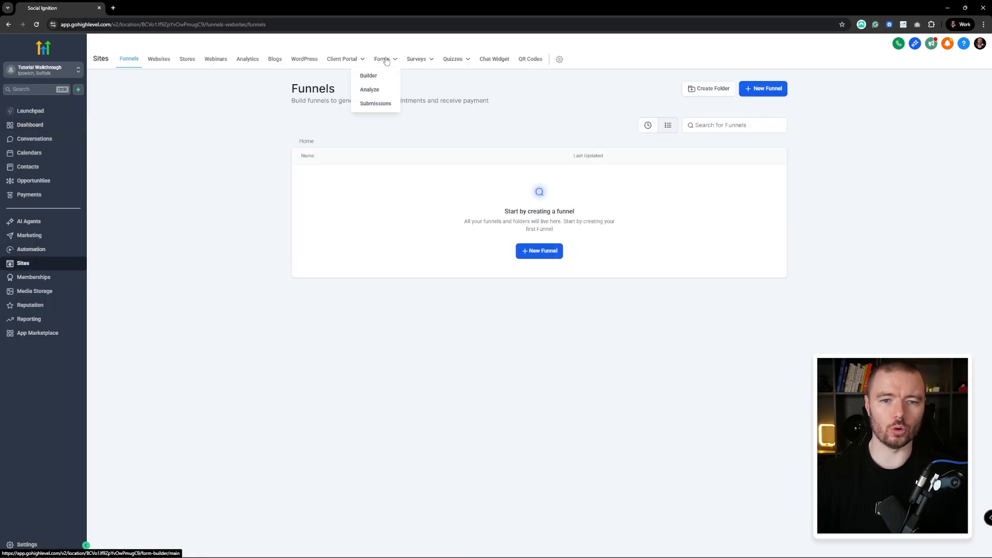
{"action": "left_click", "coordinate": [382, 75]}
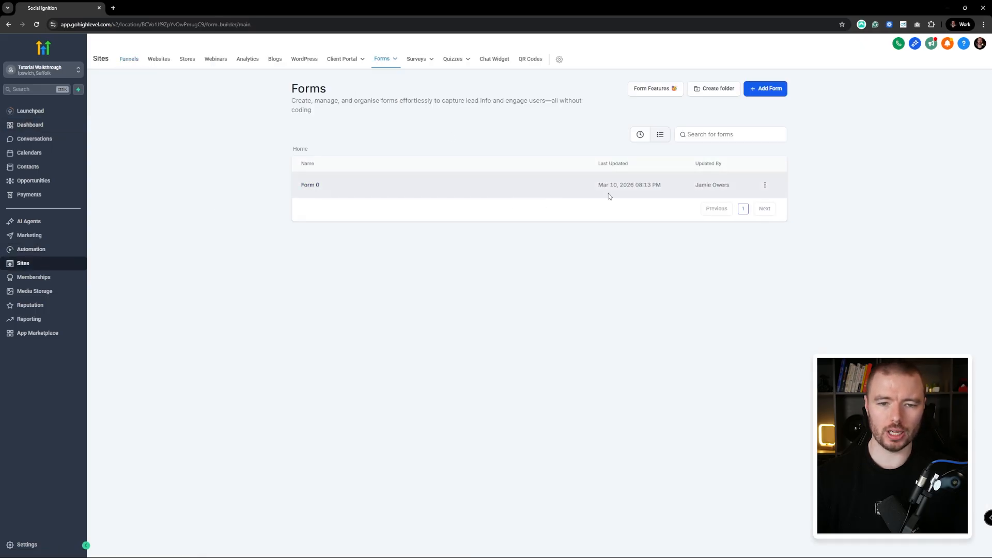
{"action": "left_click", "coordinate": [336, 186]}
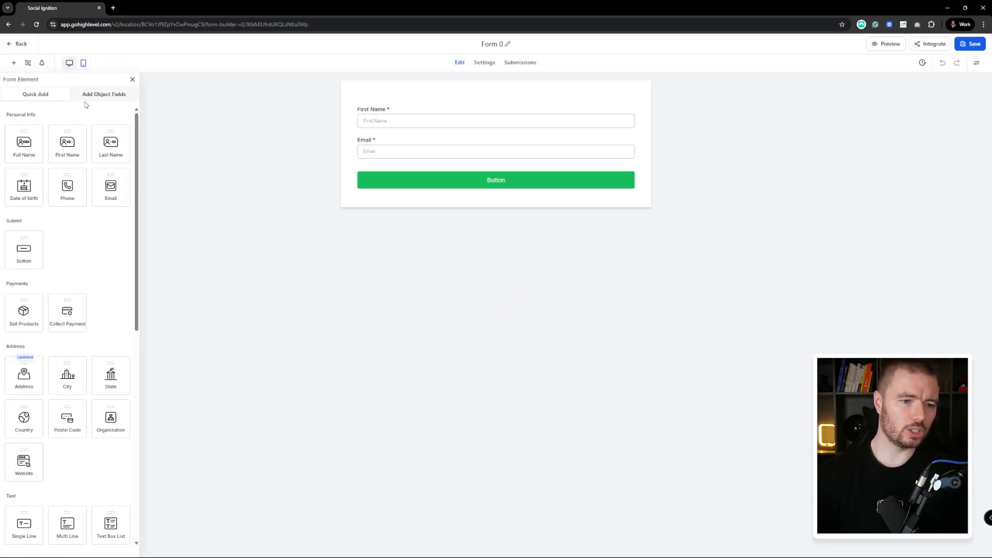
Find the Business Revenue field among the Contact object fields and place it between the Email field and the button.
{"action": "left_click", "coordinate": [103, 96]}
{"action": "left_click", "coordinate": [64, 130]}
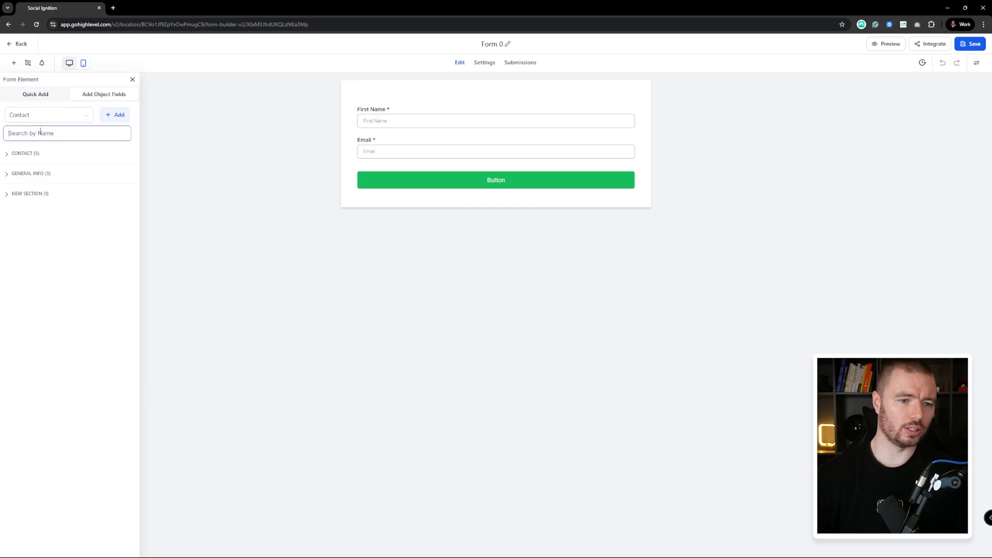
{"action": "type", "text": "Busines"}
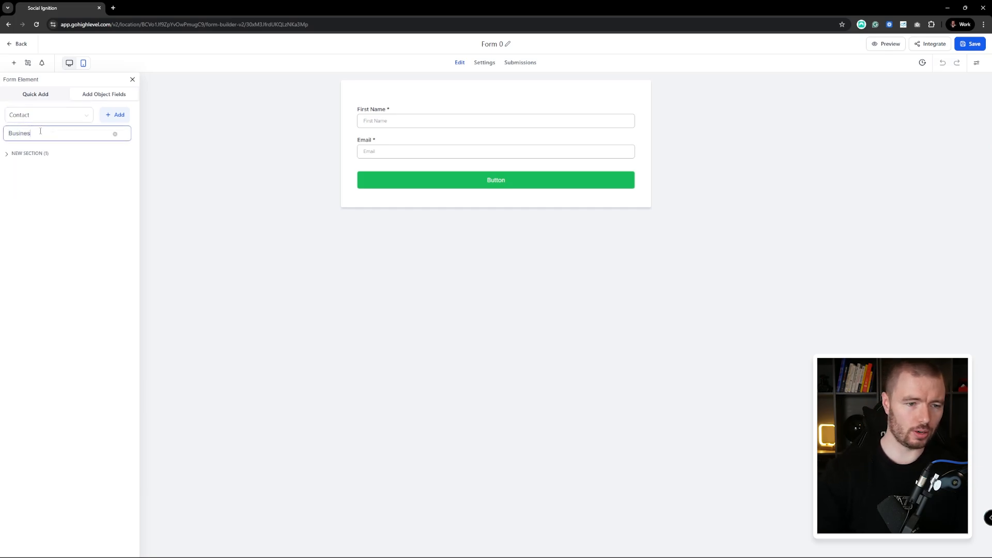
{"action": "left_click", "coordinate": [6, 153]}
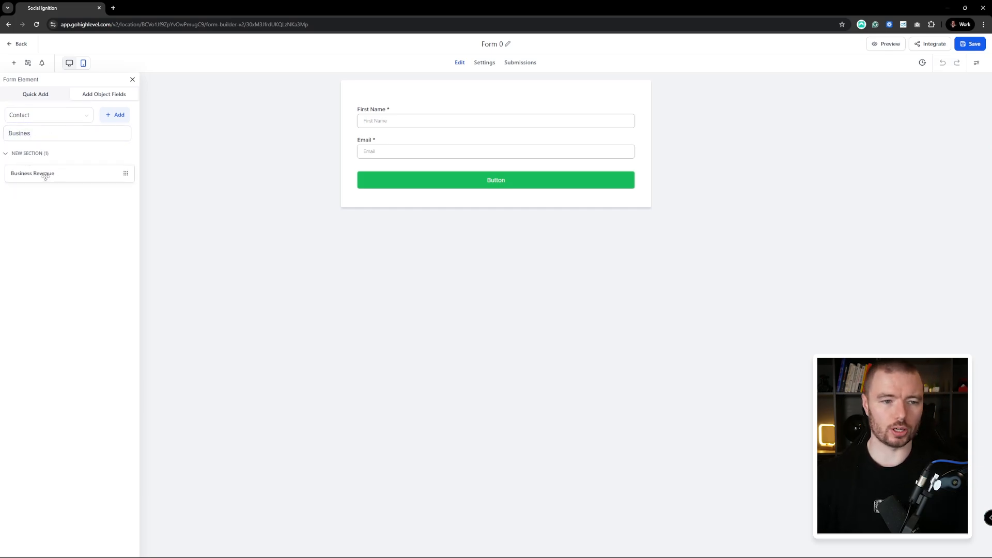
{"action": "left_click_drag", "start_coordinate": [45, 176], "coordinate": [531, 189]}
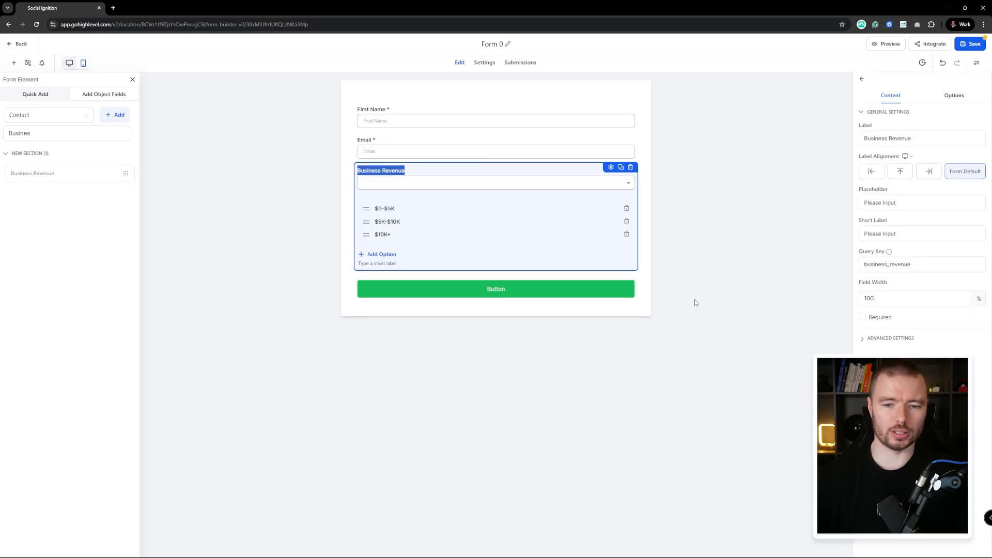
{"action": "left_click", "coordinate": [779, 348]}
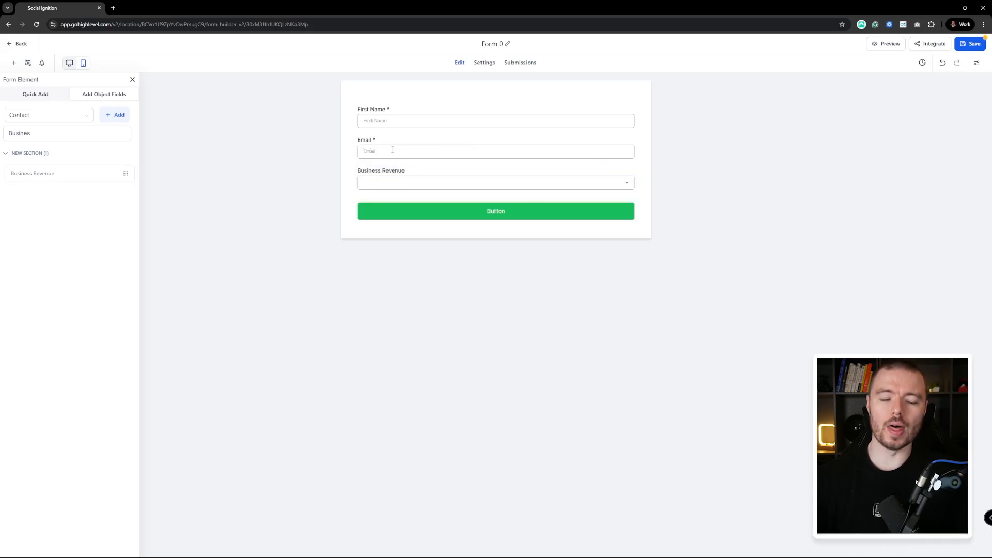
Make the Business Revenue field required on the form.
{"action": "left_click", "coordinate": [389, 172]}
{"action": "left_click", "coordinate": [610, 166]}
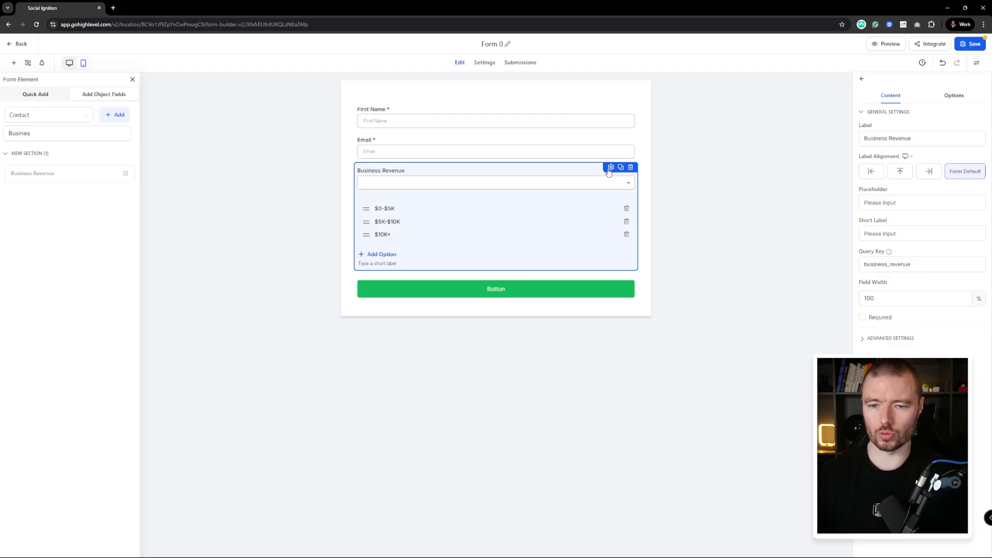
{"action": "left_click", "coordinate": [862, 317]}
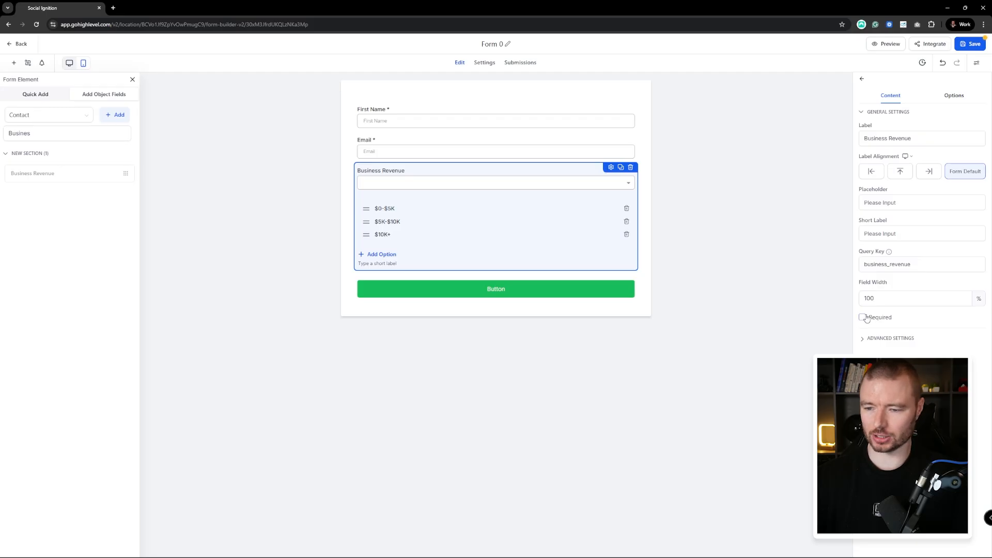
{"action": "left_click", "coordinate": [757, 408]}
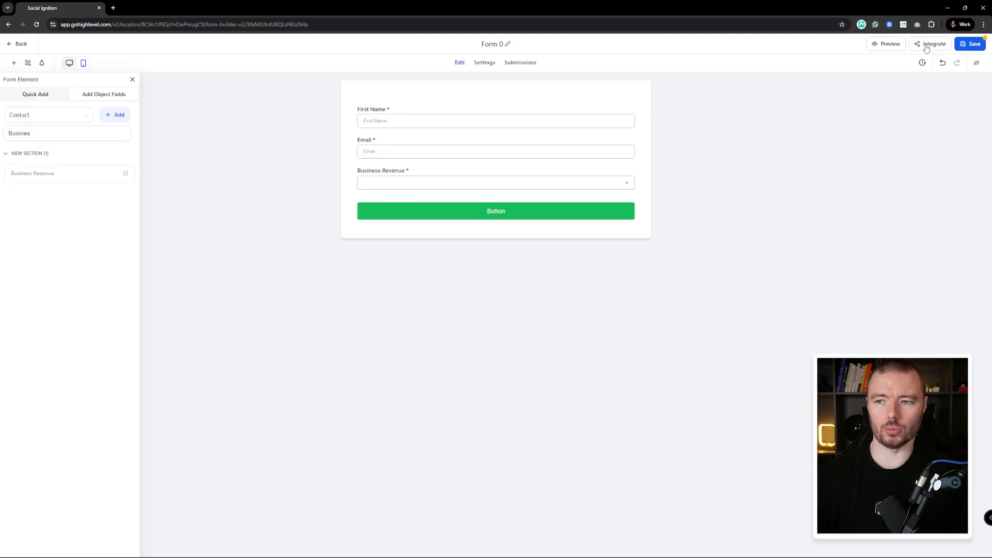
Rename the form as Calendar Form, save it and return to the forms list.
{"action": "left_click", "coordinate": [507, 44]}
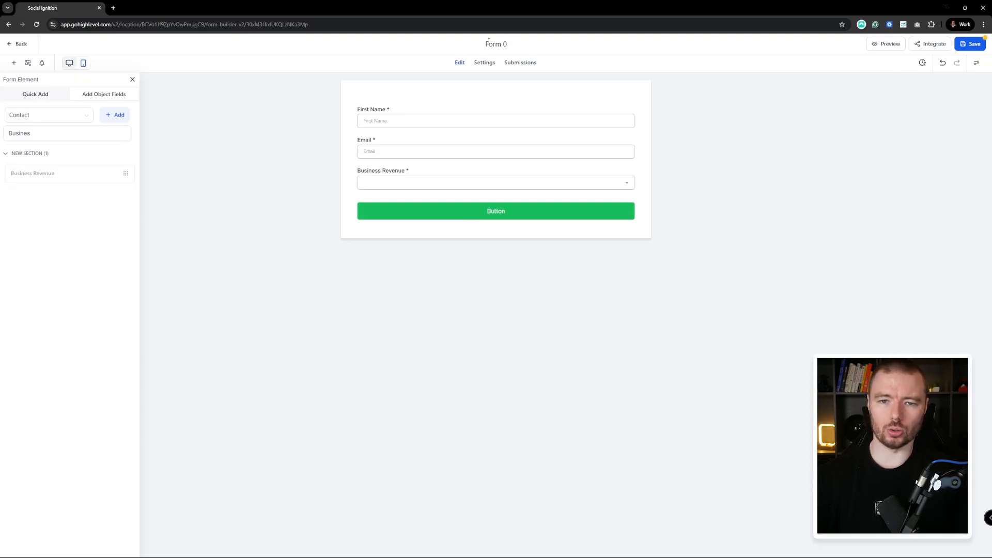
{"action": "key", "text": "ctrl+a"}
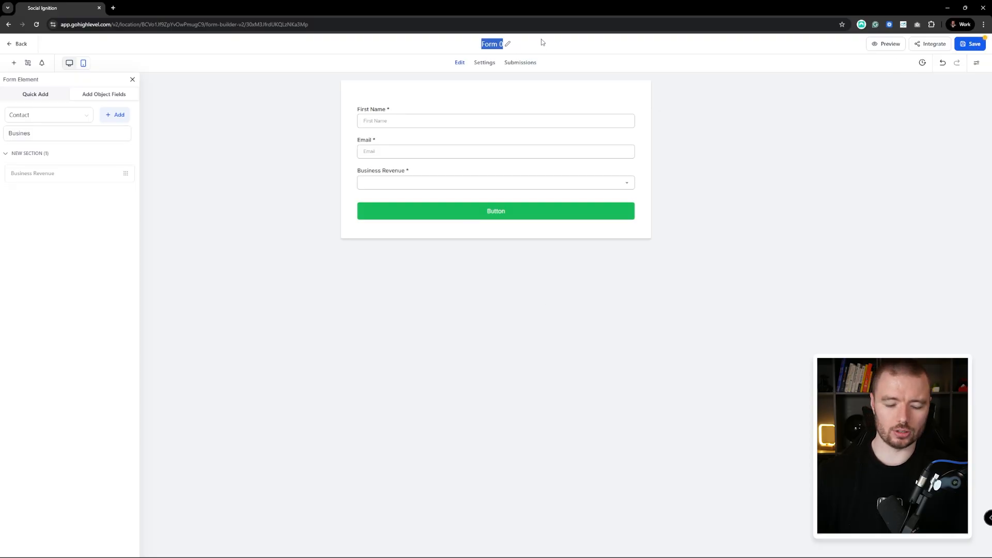
{"action": "type", "text": "Calendar Form"}
{"action": "left_click", "coordinate": [982, 45]}
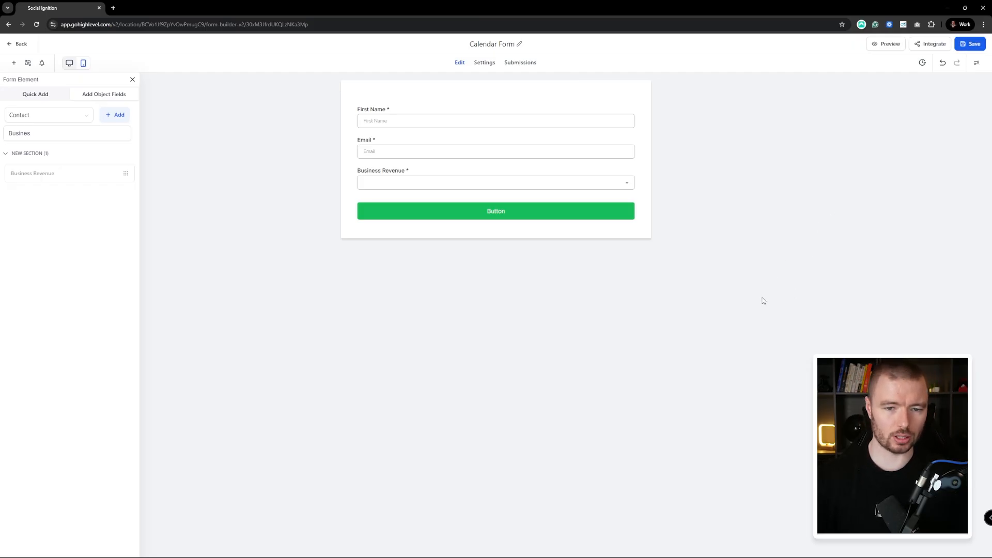
{"action": "left_click", "coordinate": [17, 44]}
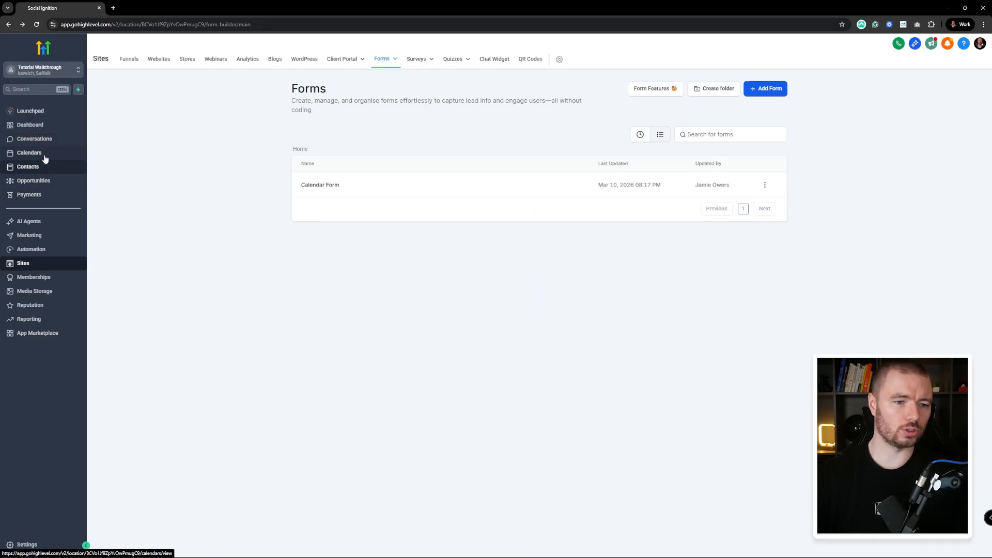
Open the Free Strategy Call calendar for editing from the calendar settings, dismissing the survey and the guided tour.
{"action": "left_click", "coordinate": [44, 156]}
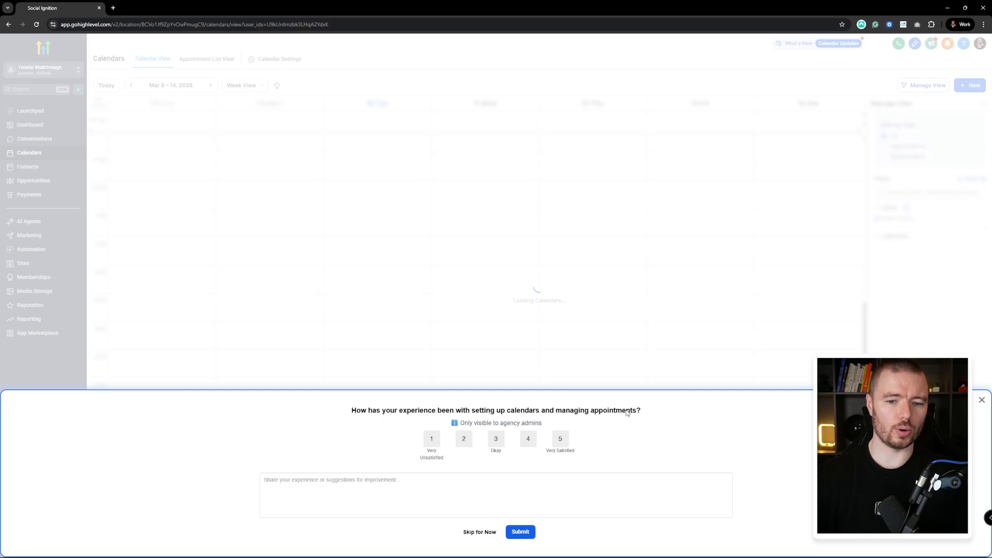
{"action": "left_click", "coordinate": [480, 532]}
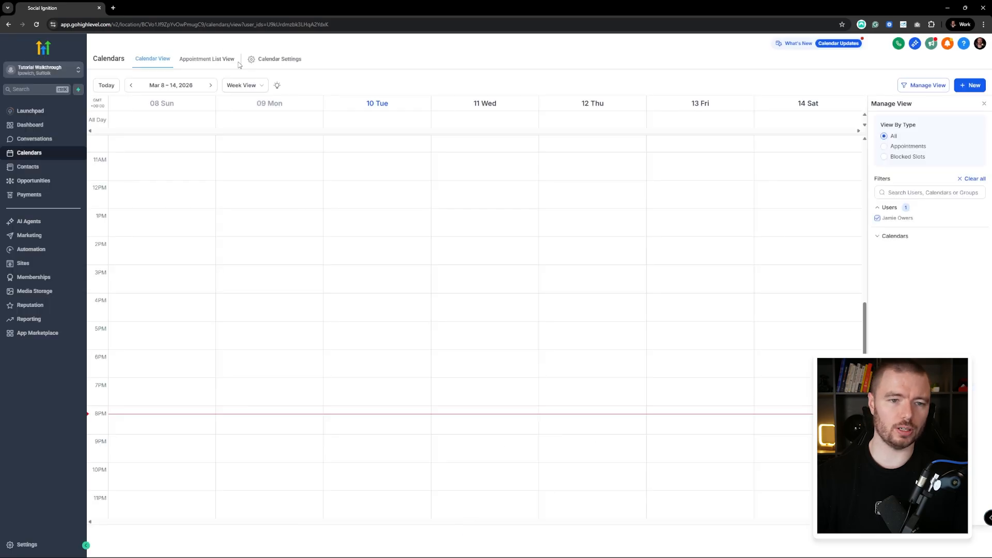
{"action": "left_click", "coordinate": [280, 61]}
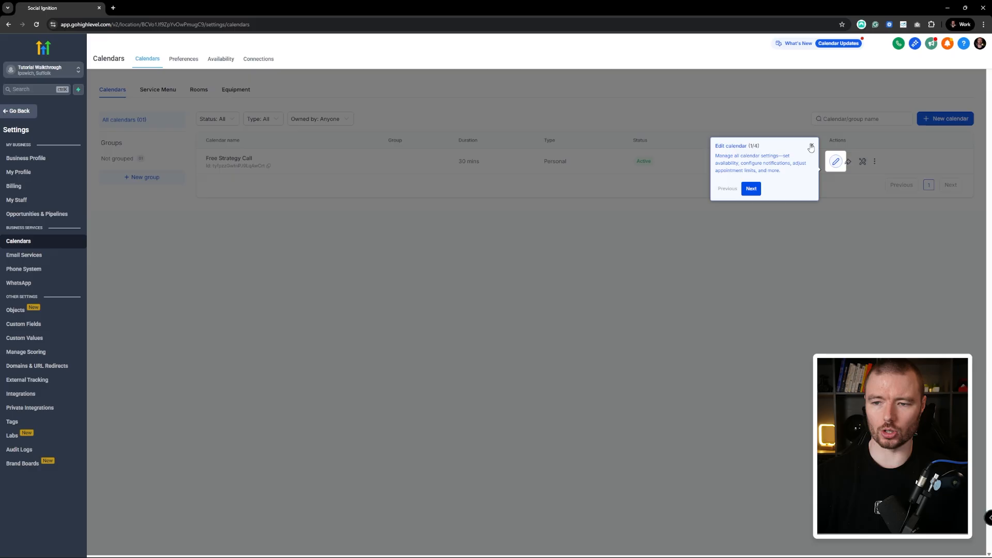
{"action": "left_click", "coordinate": [810, 146]}
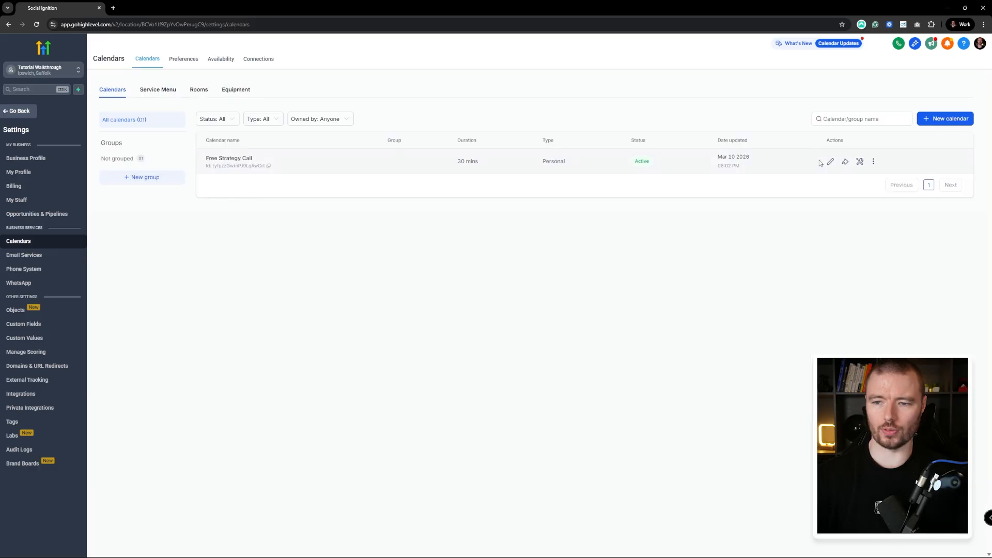
{"action": "left_click", "coordinate": [830, 161]}
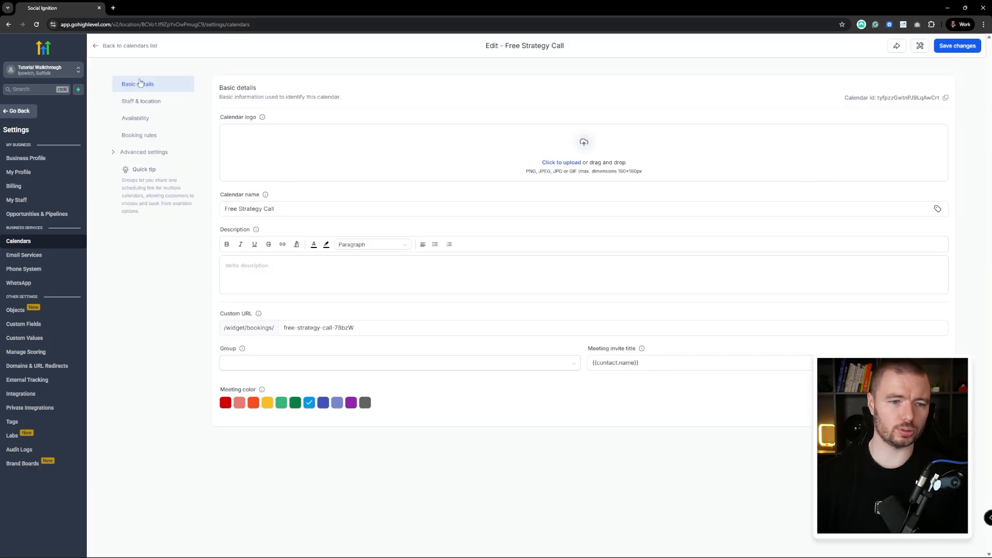
Assign Calendar Form as the booking form in the calendar's form and confirmation settings.
{"action": "left_click", "coordinate": [150, 101]}
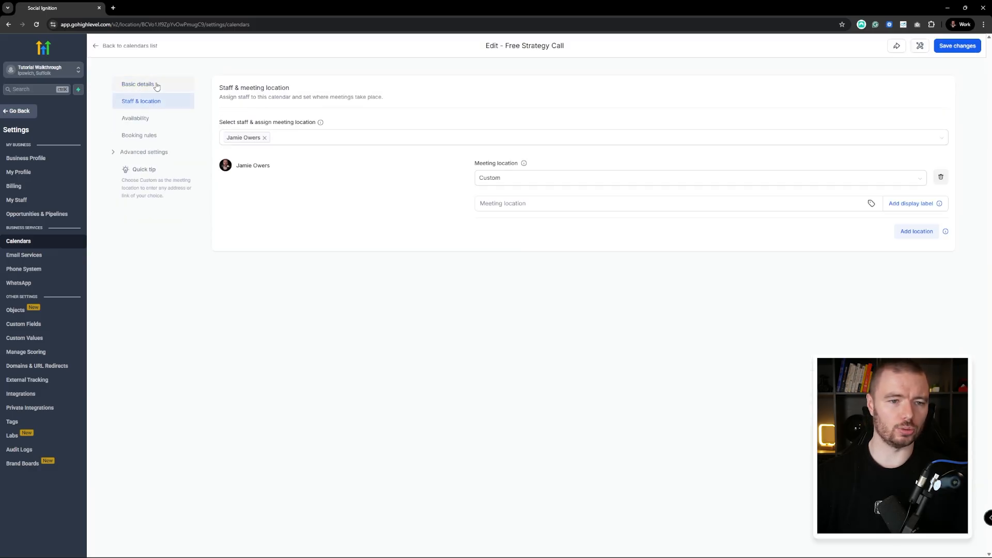
{"action": "left_click", "coordinate": [156, 87]}
{"action": "left_click", "coordinate": [112, 152]}
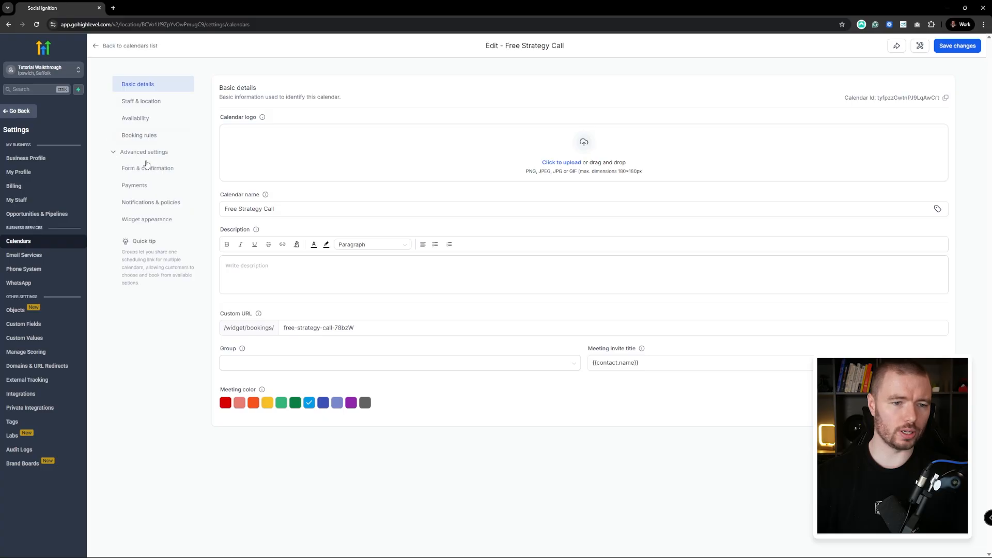
{"action": "left_click", "coordinate": [158, 169]}
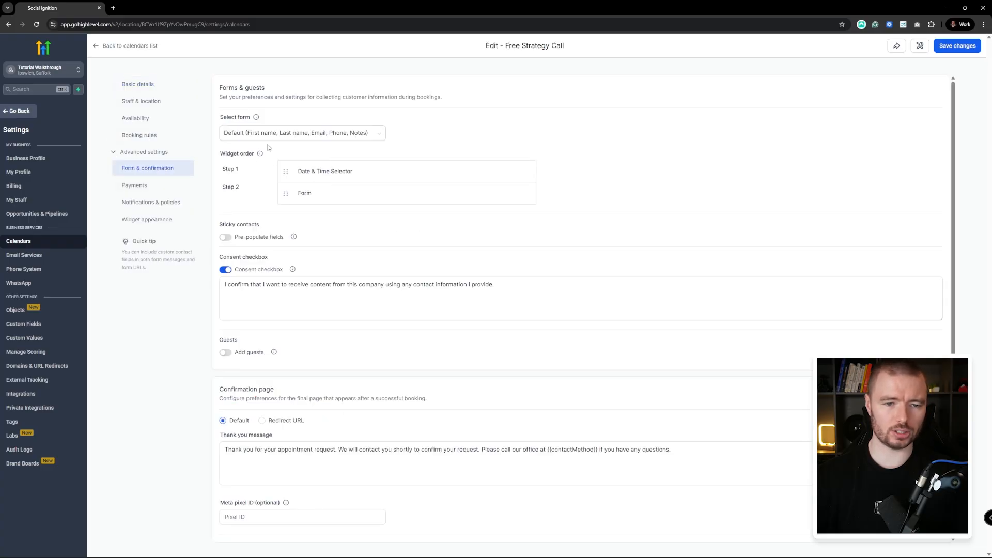
{"action": "left_click", "coordinate": [288, 133]}
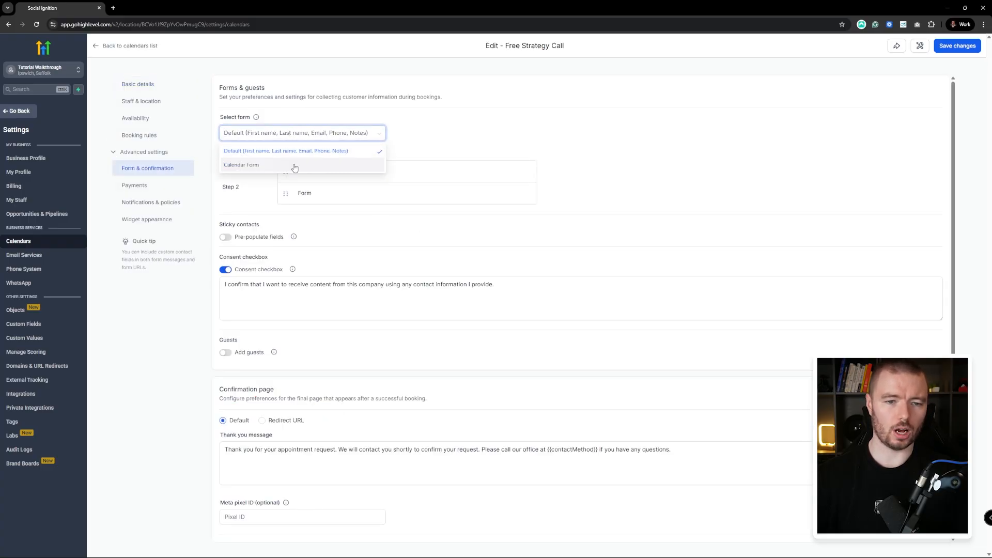
{"action": "left_click", "coordinate": [242, 167]}
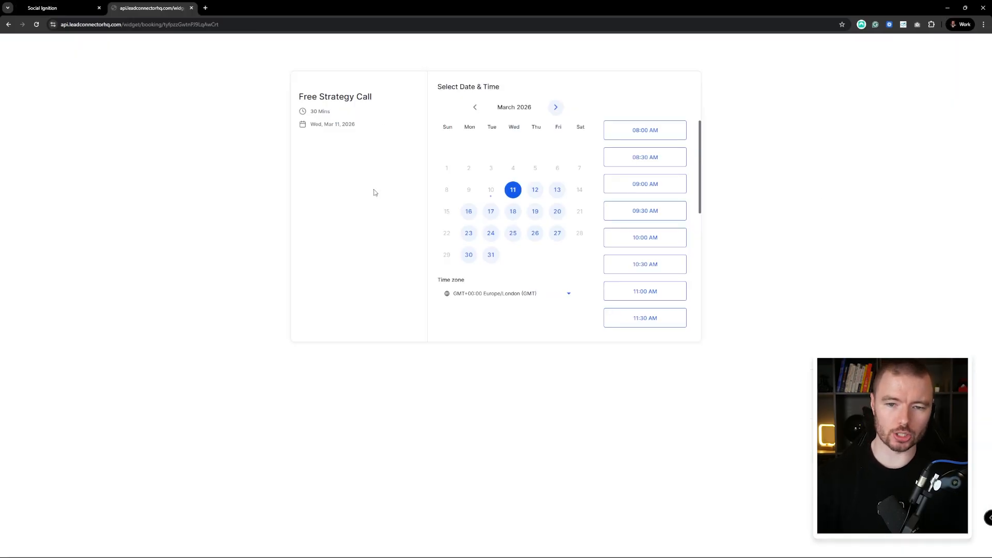
Choose the 03:00 PM slot on Wednesday, March 11, 2026 for the Free Strategy Call booking.
{"action": "scroll", "coordinate": [671, 202], "scroll_direction": "down", "scroll_amount": 1}
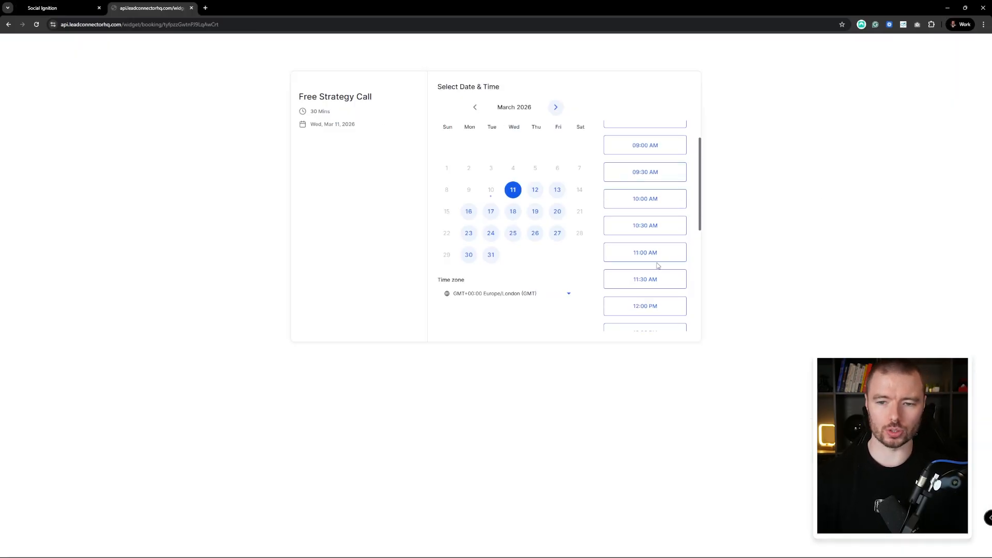
{"action": "scroll", "coordinate": [656, 243], "scroll_direction": "down", "scroll_amount": 5}
{"action": "left_click", "coordinate": [648, 239]}
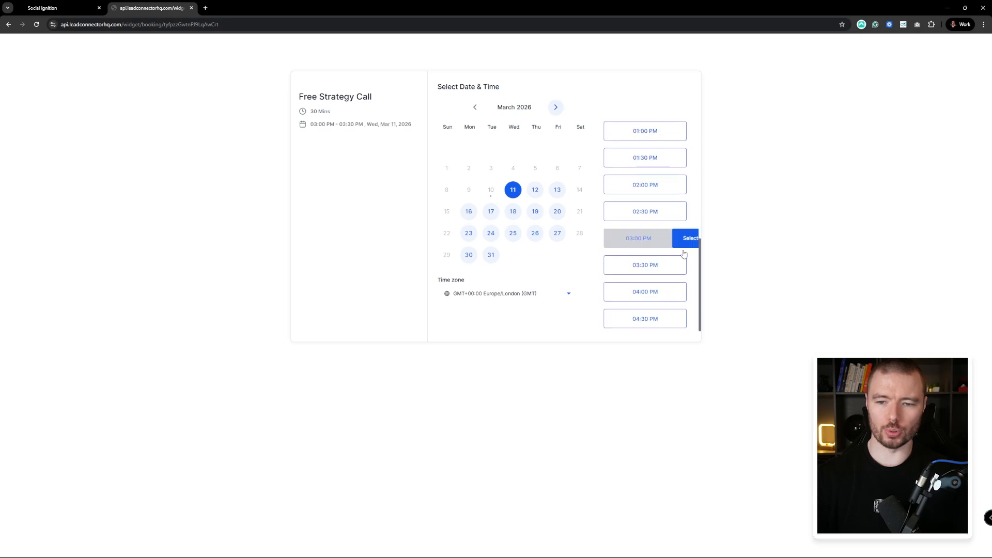
{"action": "left_click", "coordinate": [679, 243]}
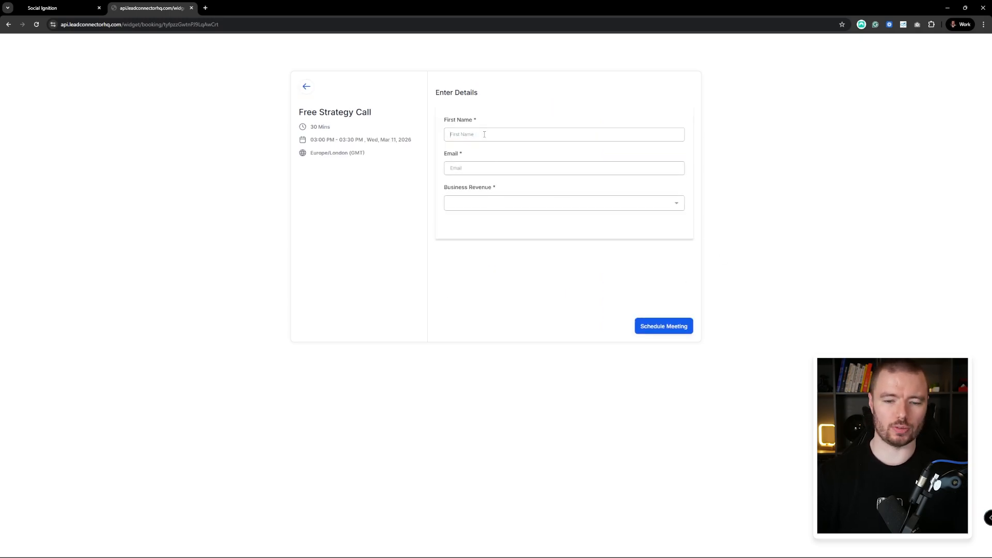
Fill in the contact's first name and email, set Business Revenue to $5K-$10K and schedule the meeting.
{"action": "type", "text": "Jamie"}
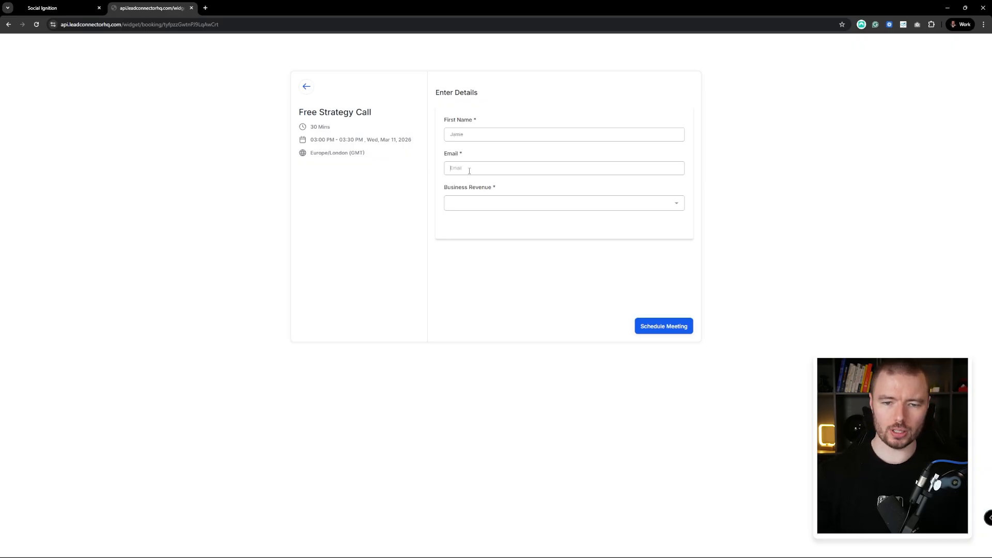
{"action": "left_click", "coordinate": [475, 206]}
{"action": "left_click", "coordinate": [479, 228]}
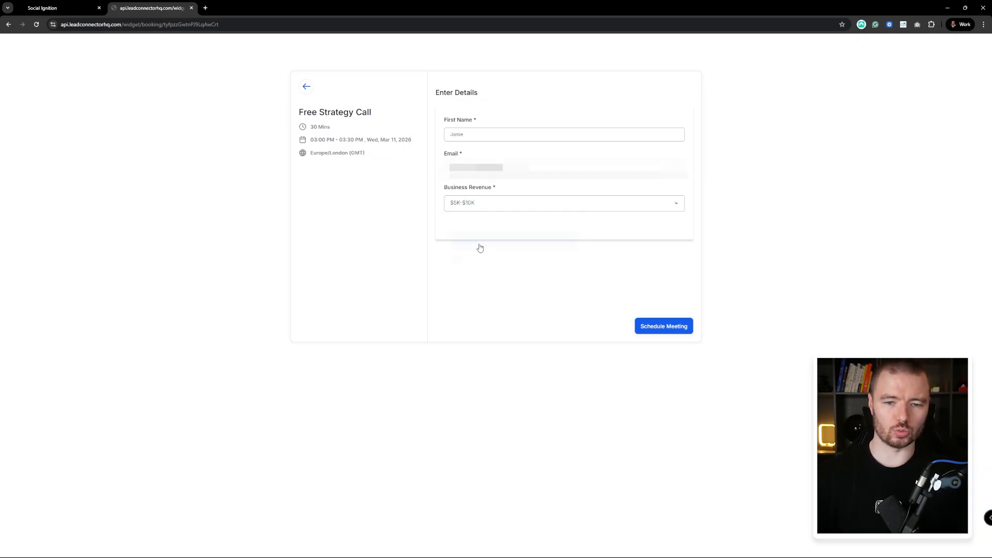
{"action": "left_click", "coordinate": [663, 326]}
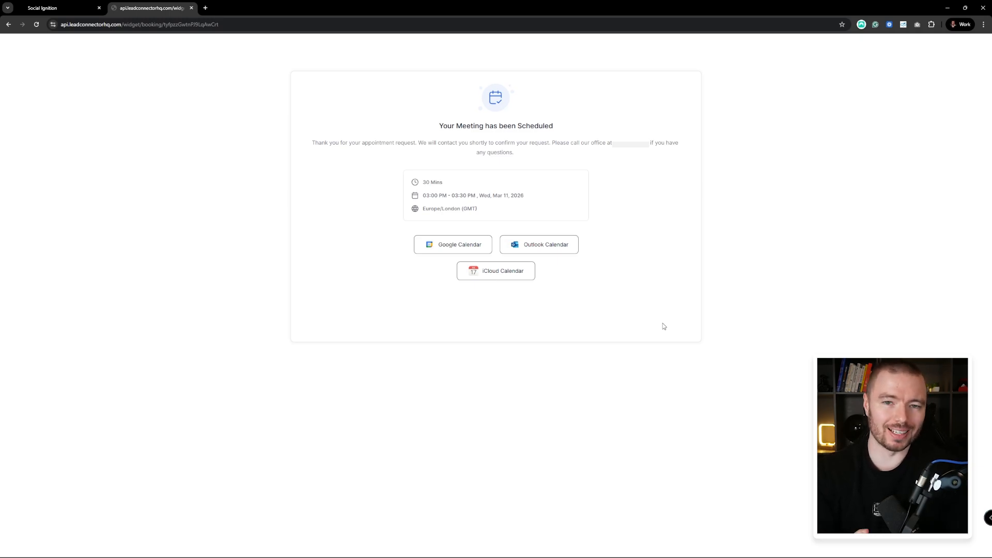
Close the booking page and review the booked lead's contact record, including its Business Revenue field.
{"action": "key", "text": "ctrl+w"}
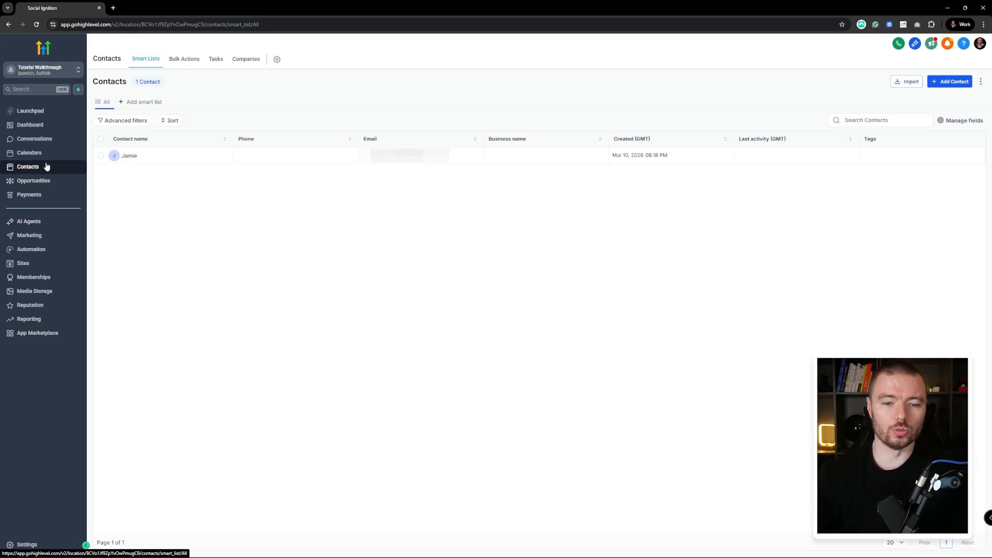
{"action": "left_click", "coordinate": [148, 159]}
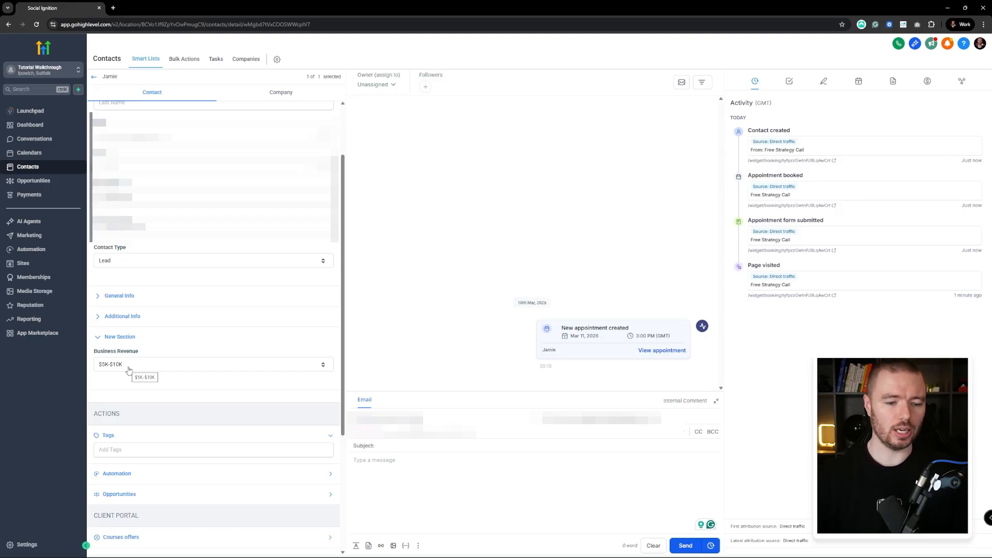
{"action": "scroll", "coordinate": [129, 369], "scroll_direction": "down", "scroll_amount": 3}
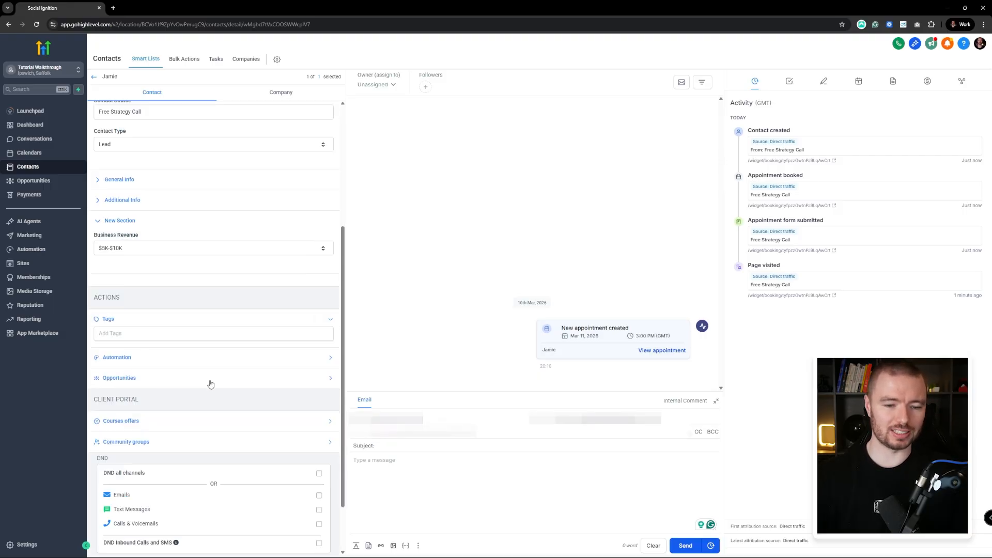
Create an opportunity for the contact in the SDR Pipeline at the New Lead stage, then close its details.
{"action": "left_click", "coordinate": [330, 378]}
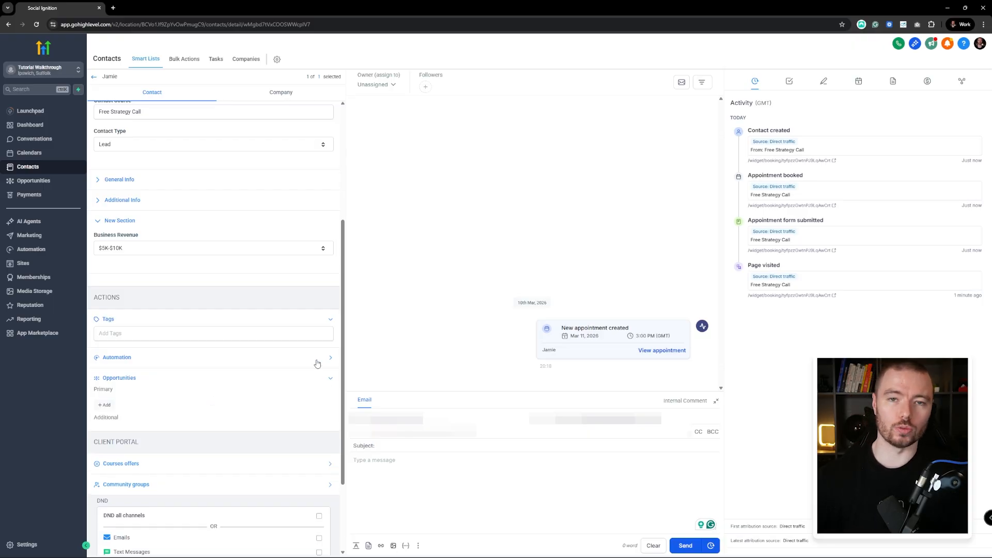
{"action": "scroll", "coordinate": [289, 362], "scroll_direction": "down", "scroll_amount": 1}
{"action": "left_click", "coordinate": [105, 366]}
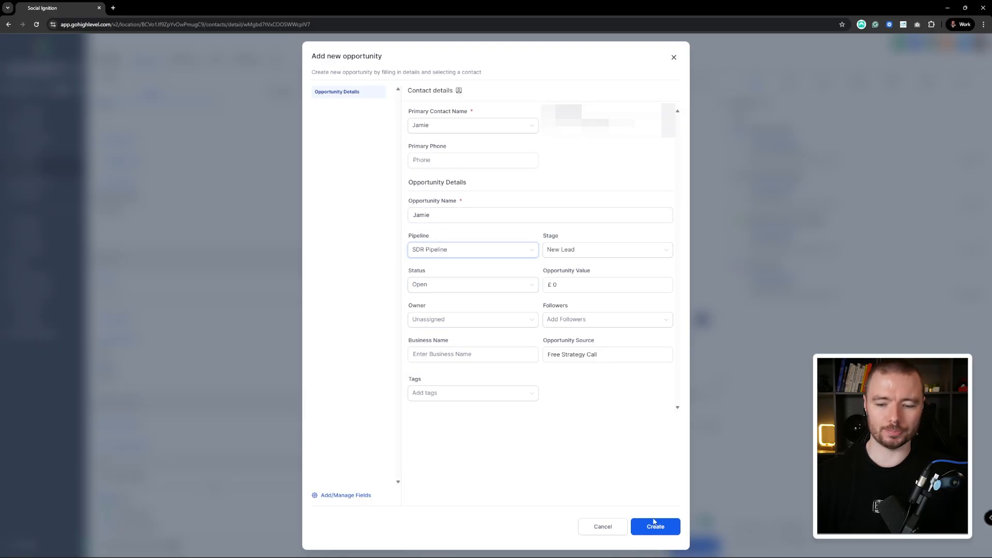
{"action": "left_click", "coordinate": [654, 527]}
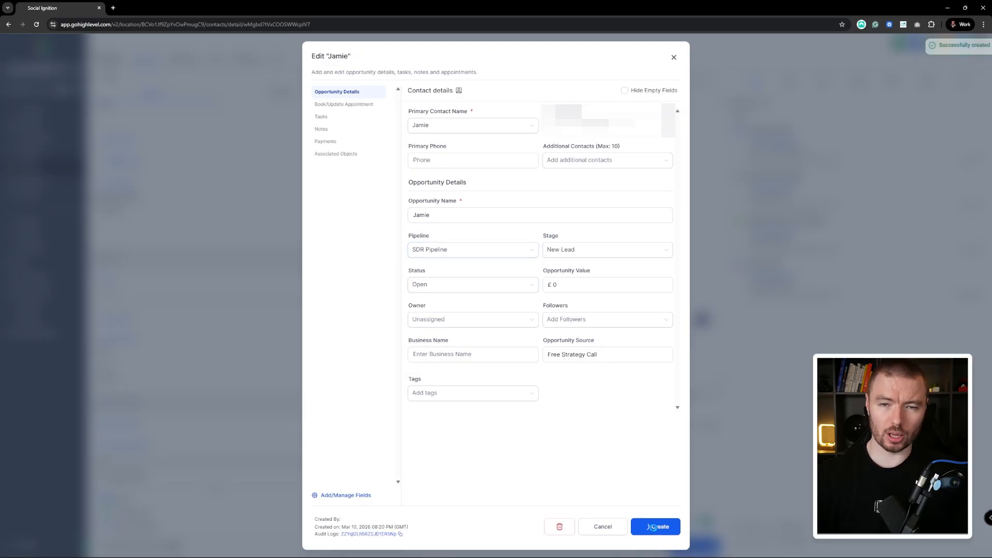
{"action": "left_click", "coordinate": [673, 57]}
Examine the contact's opportunity card and its available detail sections in the SDR Pipeline.
{"action": "left_click", "coordinate": [38, 181]}
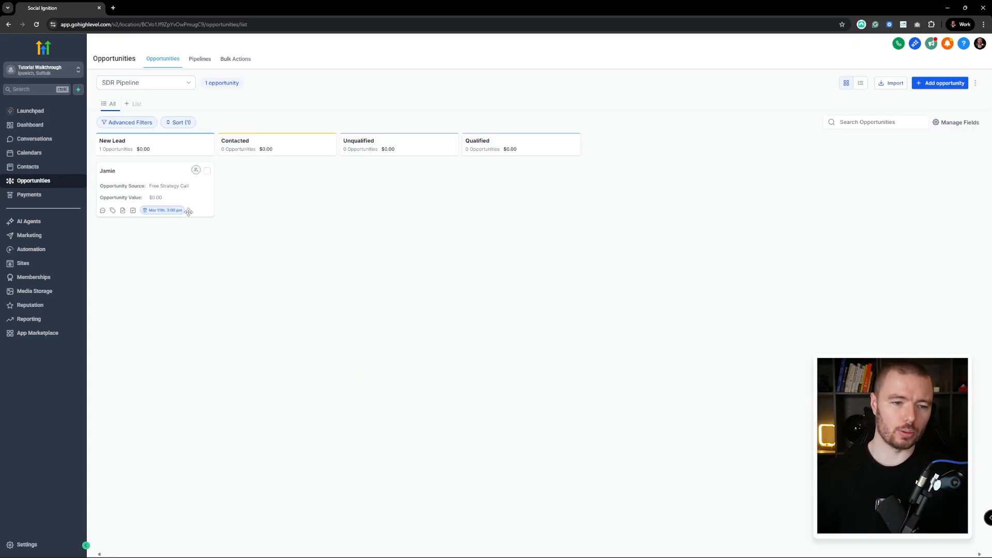
{"action": "left_click", "coordinate": [121, 172]}
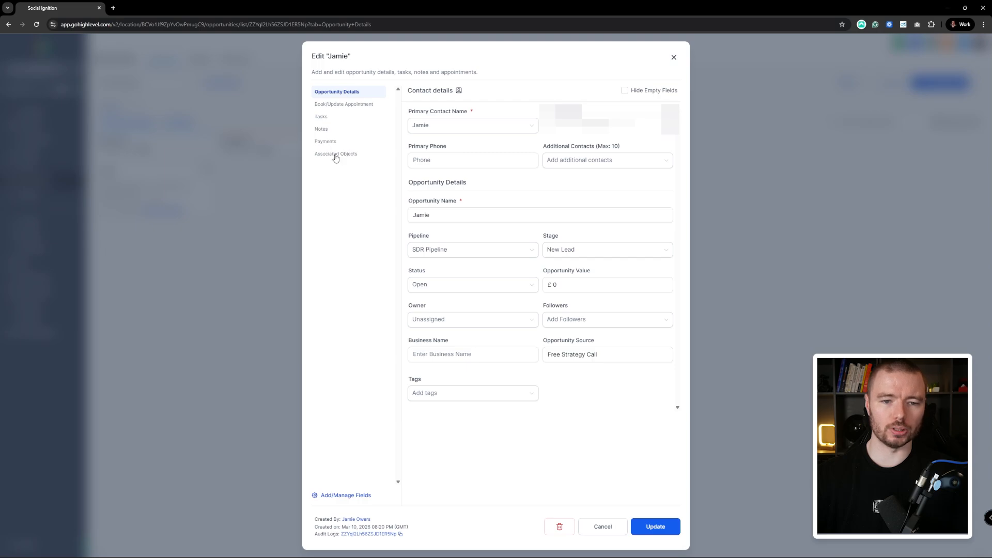
{"action": "left_click", "coordinate": [674, 58]}
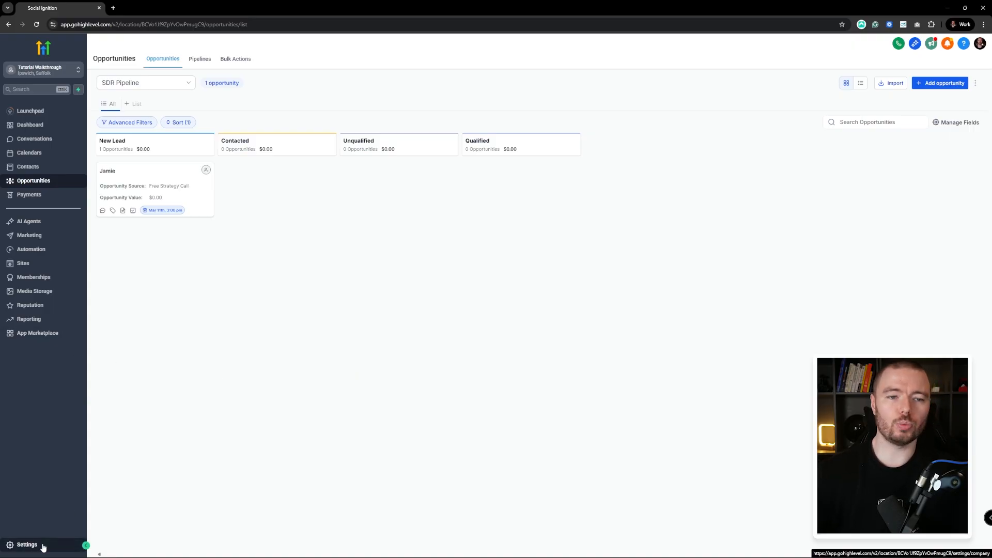
Show the custom field folders for the Opportunity object in the sub-account settings.
{"action": "left_click", "coordinate": [27, 545]}
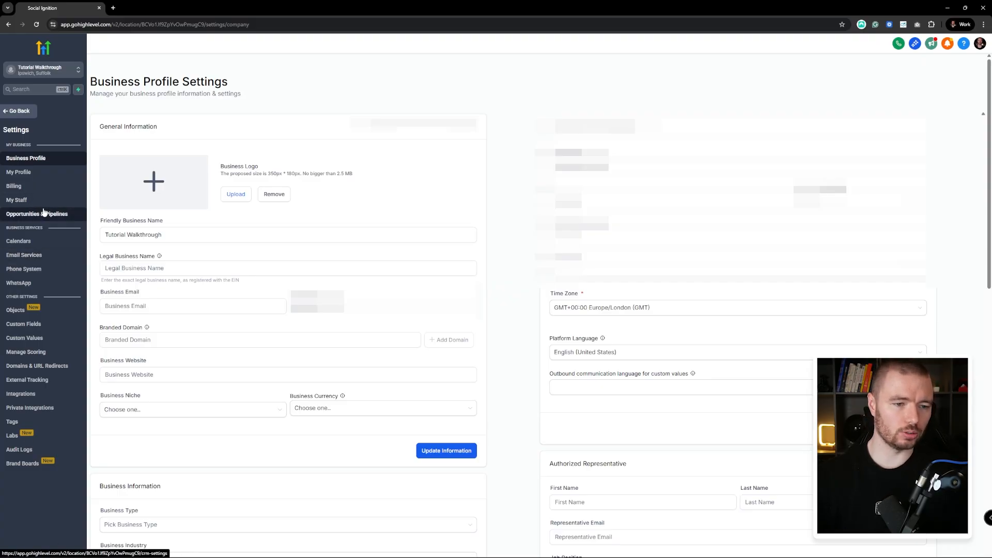
{"action": "left_click", "coordinate": [44, 325]}
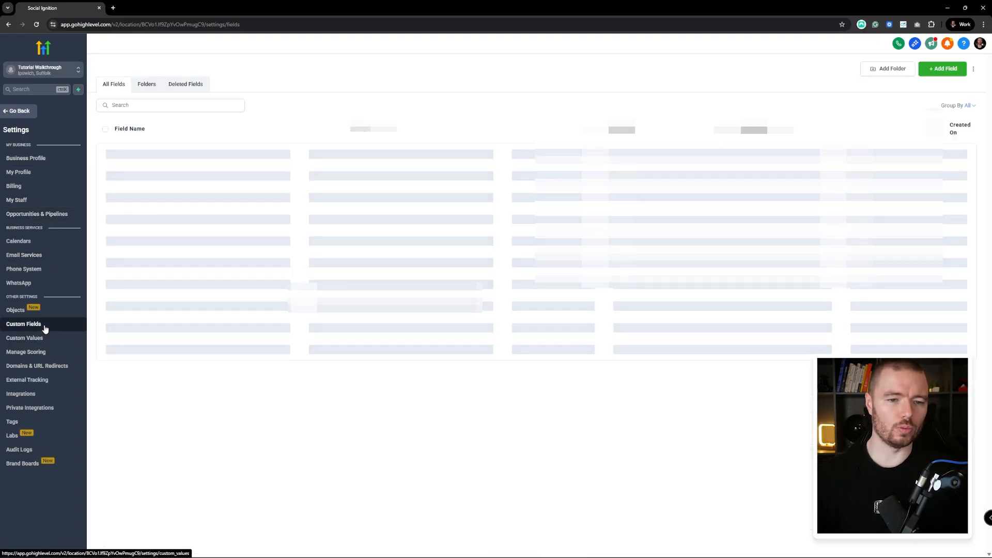
{"action": "left_click", "coordinate": [151, 86]}
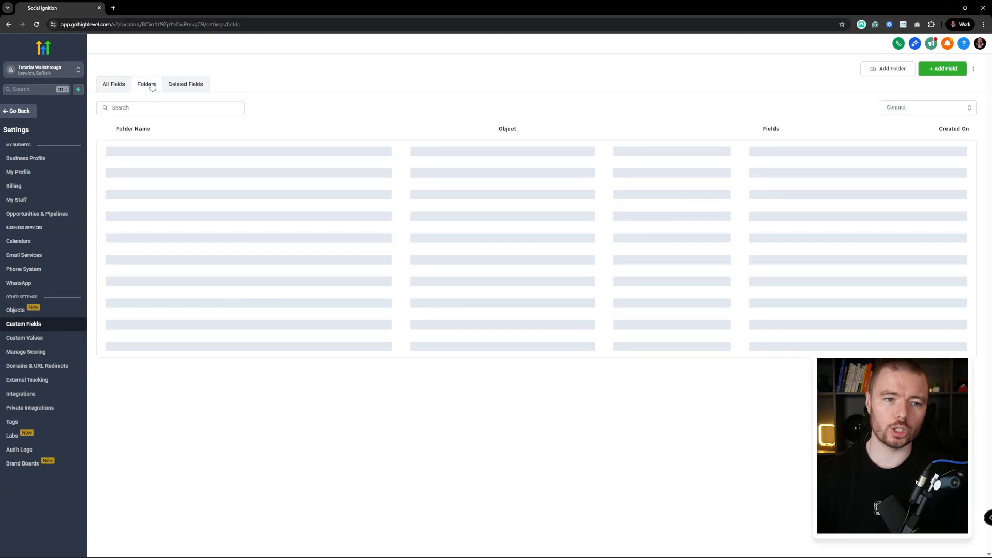
{"action": "left_click", "coordinate": [908, 108]}
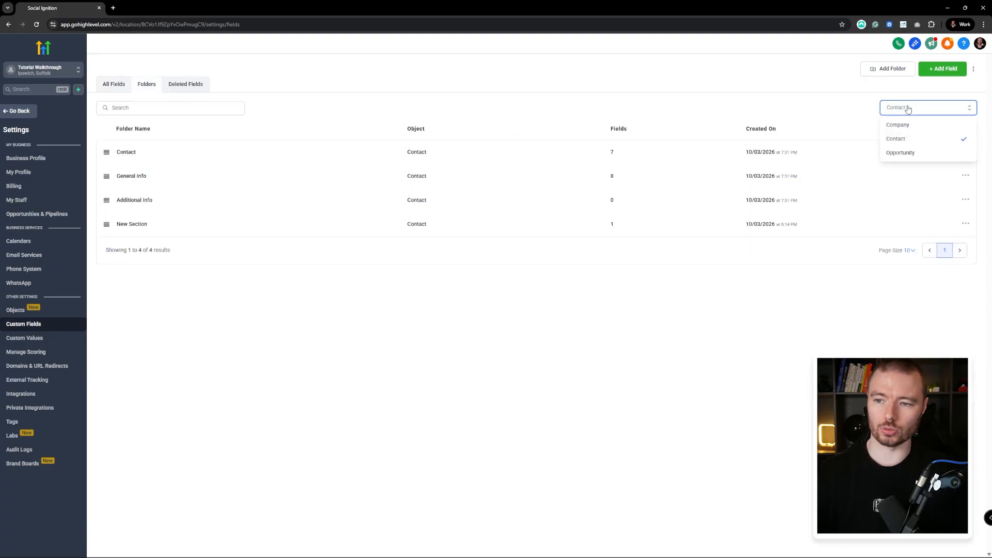
{"action": "left_click", "coordinate": [910, 153]}
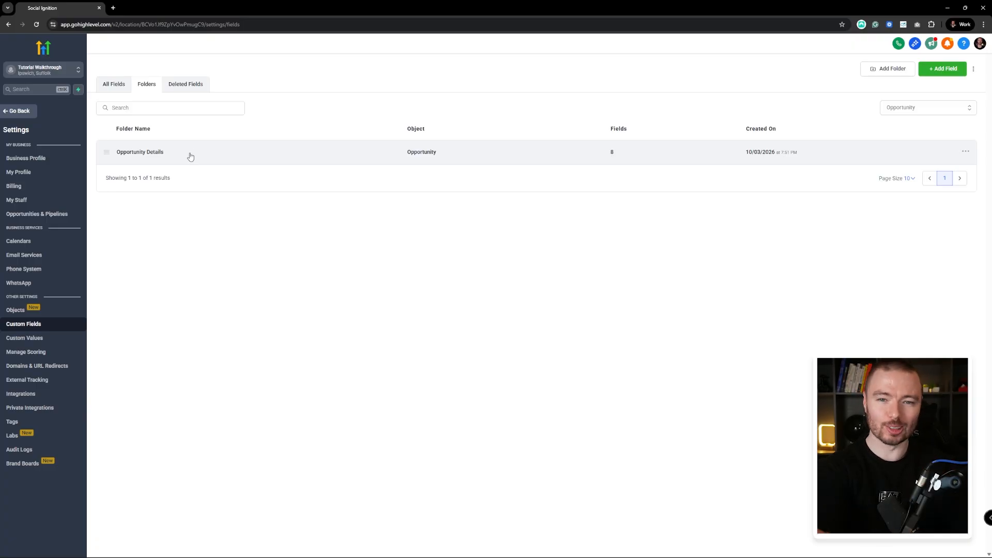
Create a custom field folder named Sales Call Flow for the Opportunity object.
{"action": "left_click", "coordinate": [884, 70]}
{"action": "left_click", "coordinate": [477, 281]}
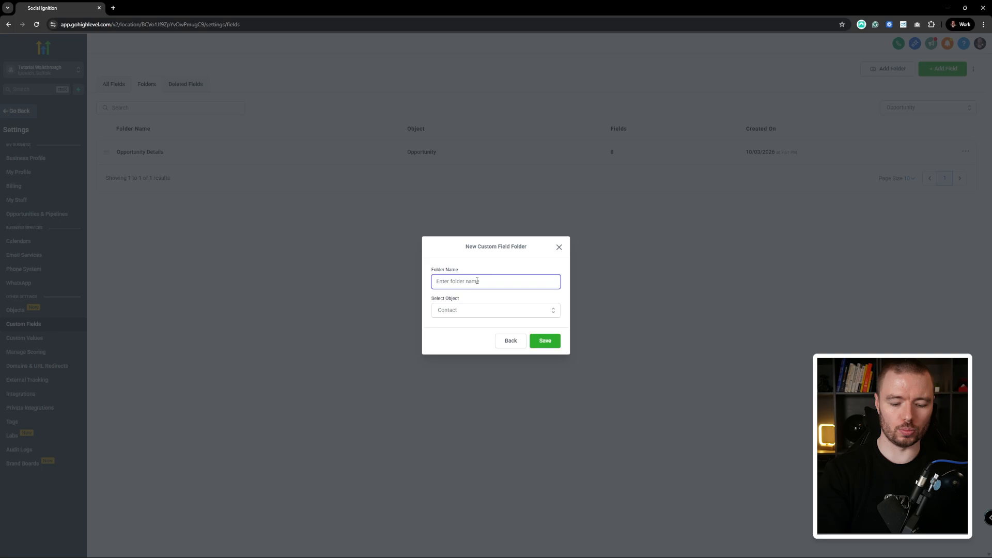
{"action": "type", "text": "Sales Call"}
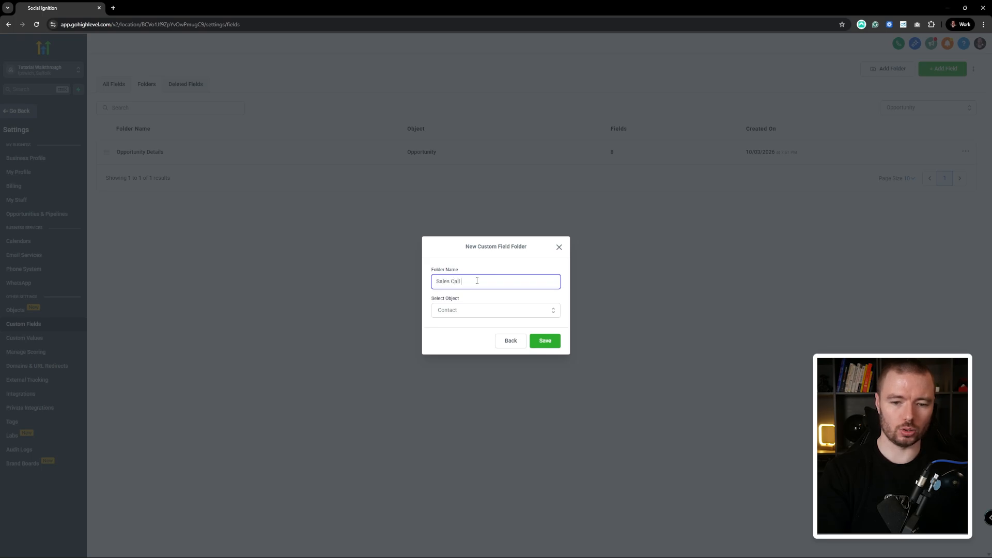
{"action": "type", "text": " Fi"}
{"action": "type", "text": "eld"}
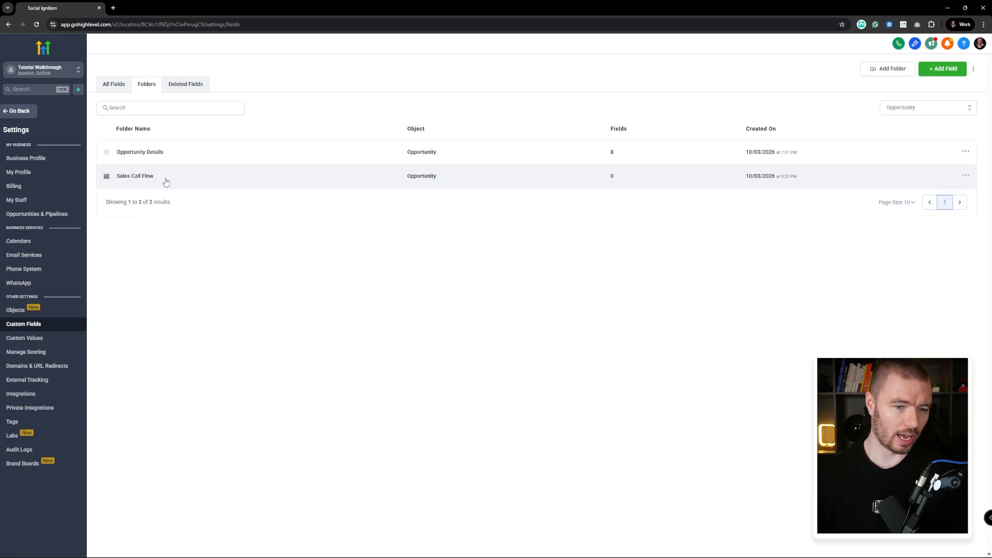
Start a new Dropdown (Single) custom field inside the Sales Call Flow folder.
{"action": "left_click", "coordinate": [135, 176]}
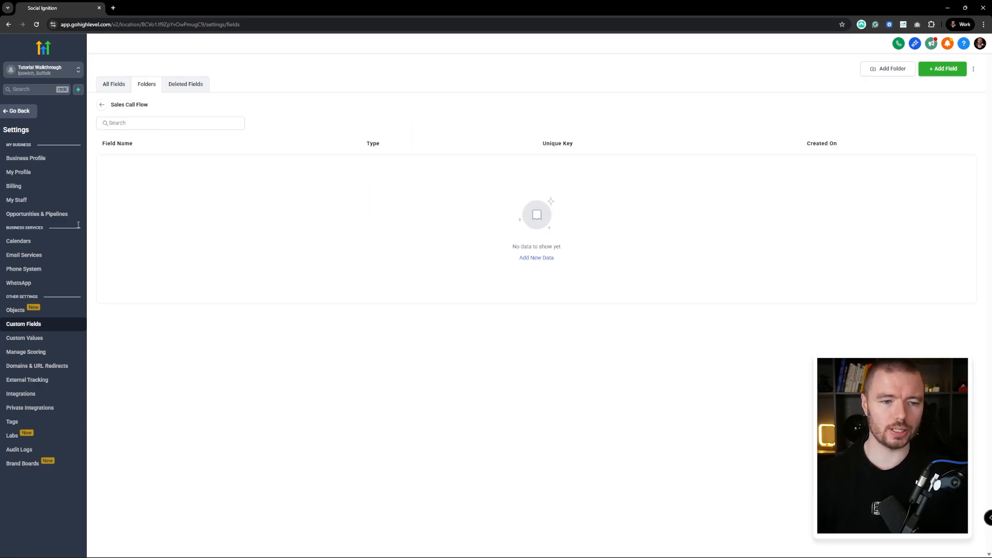
{"action": "left_click", "coordinate": [942, 68]}
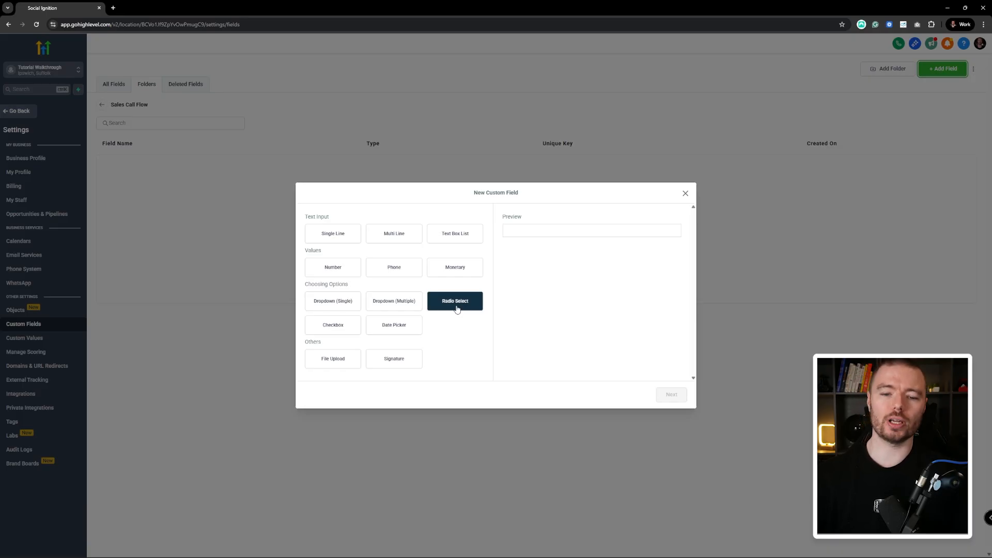
{"action": "left_click", "coordinate": [333, 234]}
{"action": "left_click", "coordinate": [332, 300]}
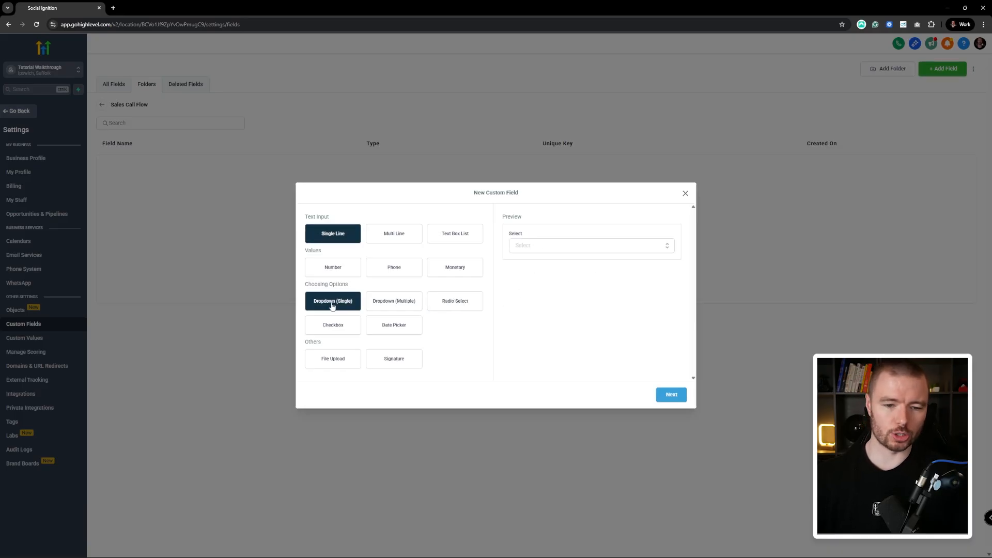
{"action": "left_click", "coordinate": [671, 395]}
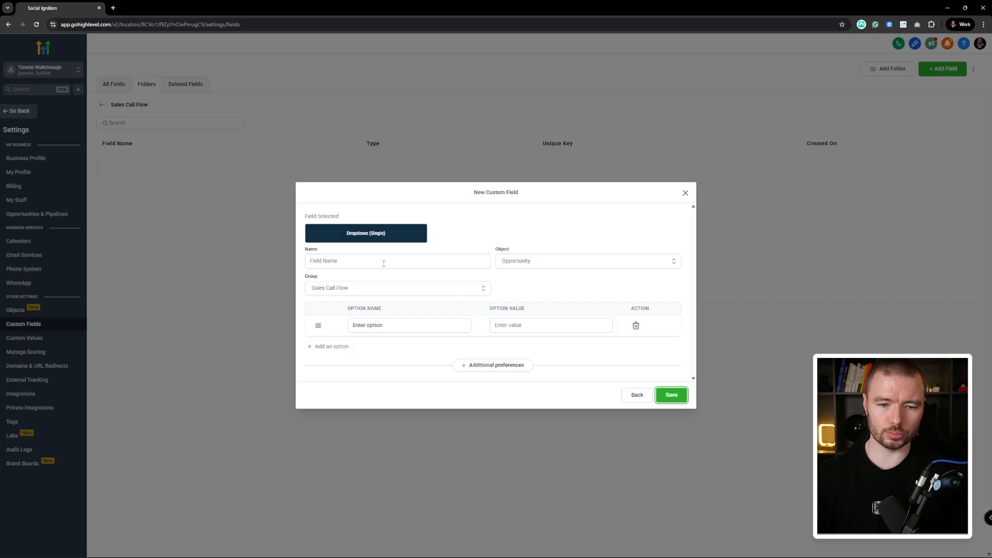
Name the dropdown field Service and save it with options YouTube, LinkedIn, Facebook and The Big Mega Service.
{"action": "left_click", "coordinate": [364, 261]}
{"action": "type", "text": "Service"}
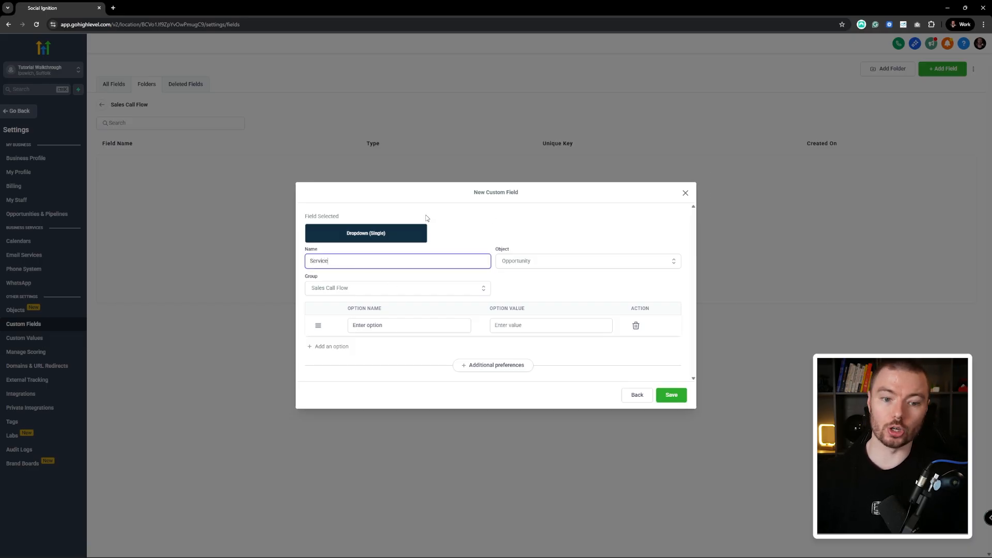
{"action": "left_click", "coordinate": [388, 326]}
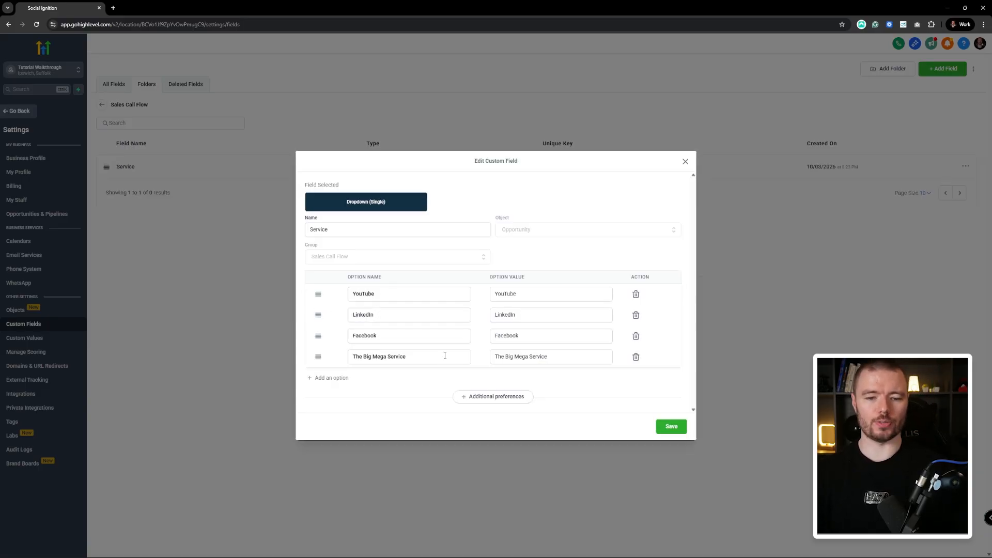
{"action": "left_click", "coordinate": [685, 161]}
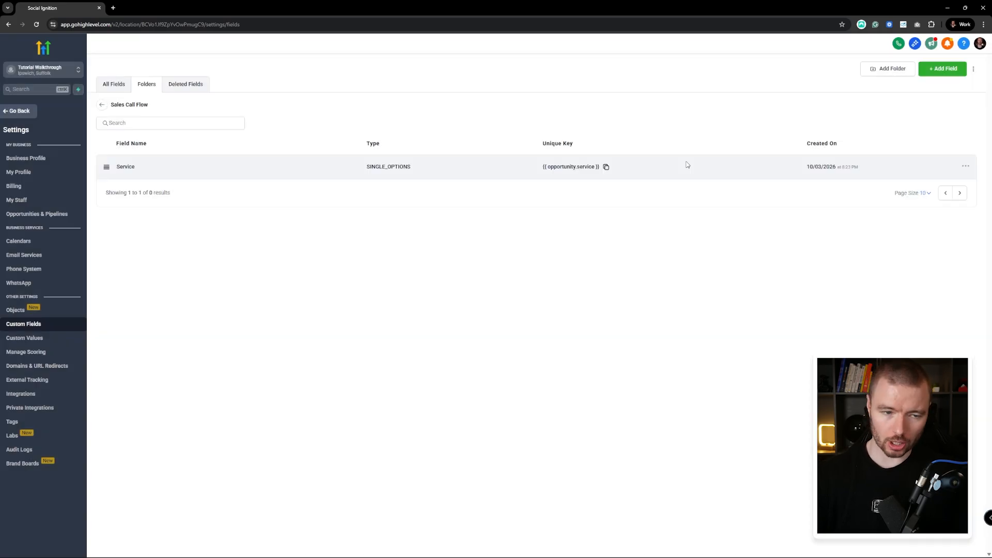
Open the contact's opportunity in the SDR Pipeline and view its Sales Call Flow section.
{"action": "left_click", "coordinate": [47, 218]}
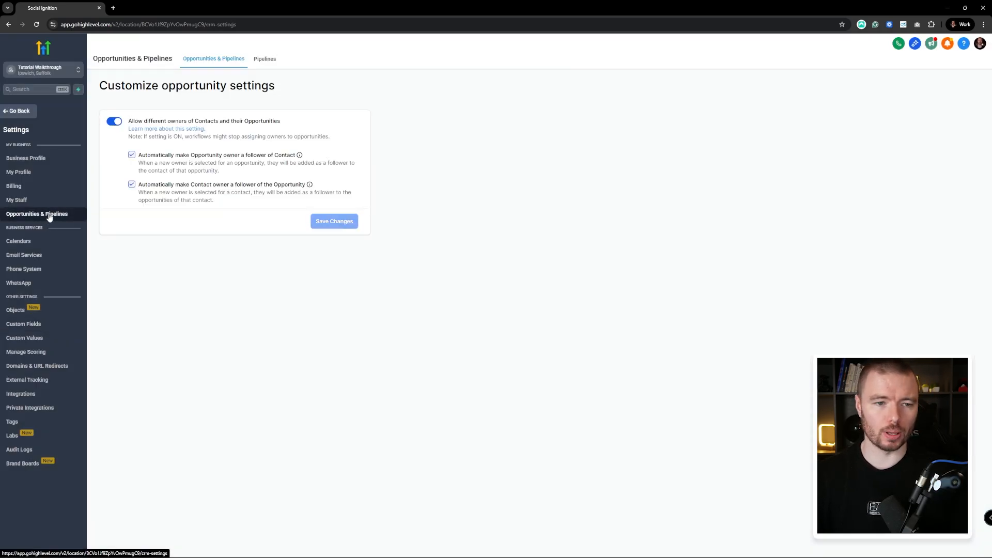
{"action": "left_click", "coordinate": [21, 110]}
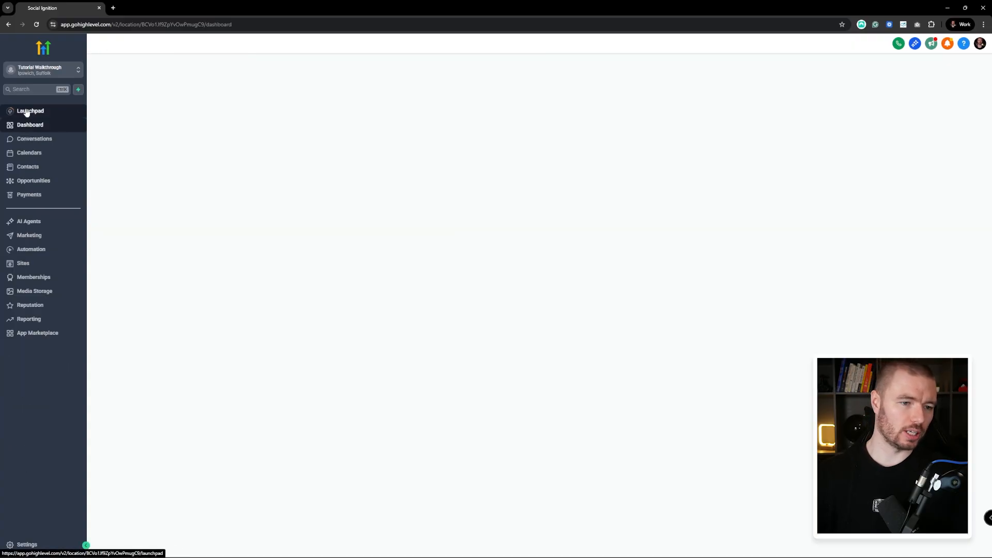
{"action": "left_click", "coordinate": [52, 181]}
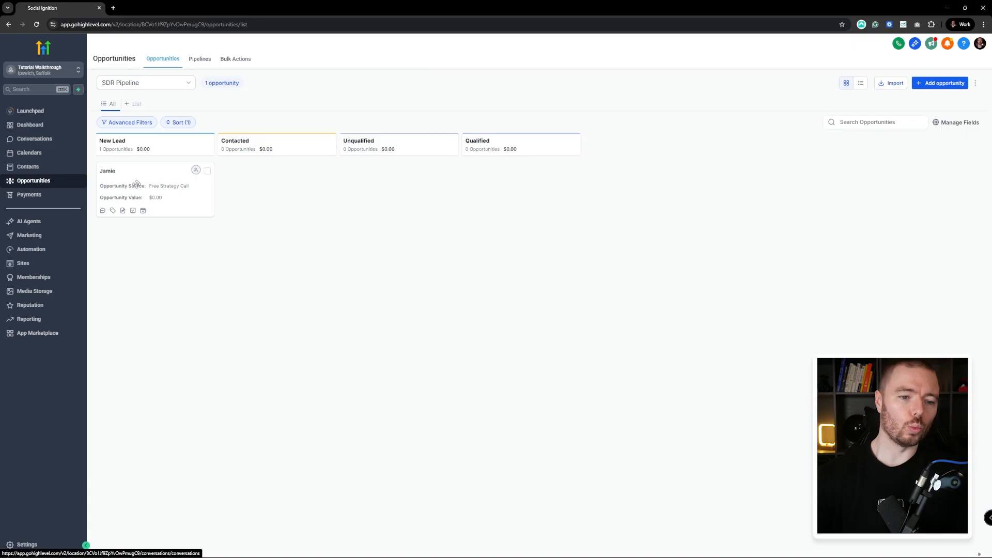
{"action": "left_click", "coordinate": [139, 169]}
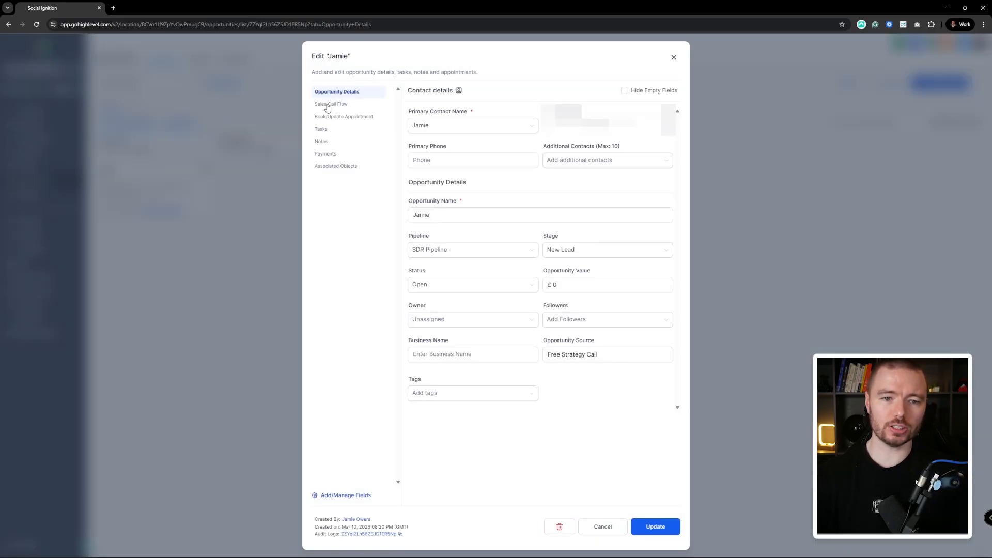
{"action": "left_click", "coordinate": [351, 106]}
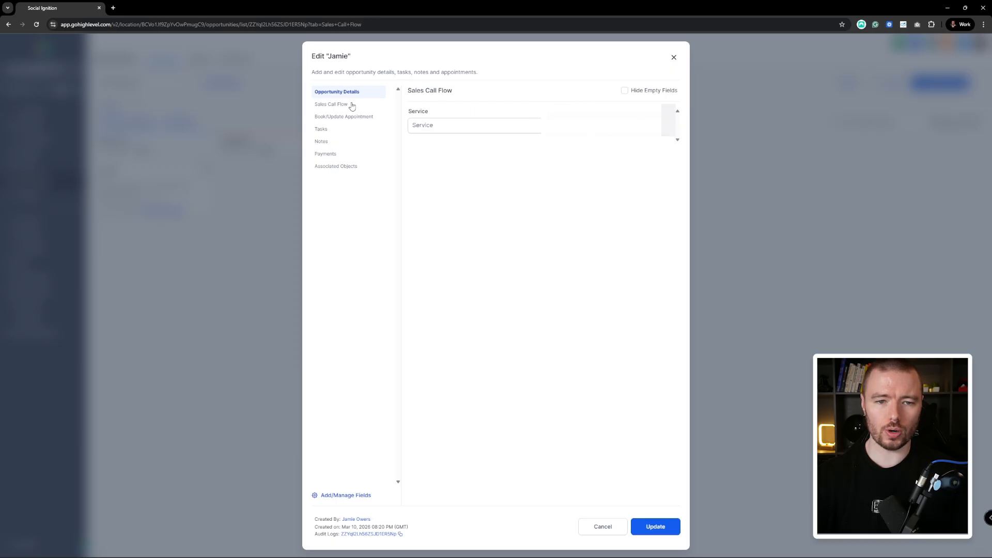
Choose The Big Mega Service as the Service in the opportunity's Sales Call Flow section.
{"action": "left_click", "coordinate": [439, 127]}
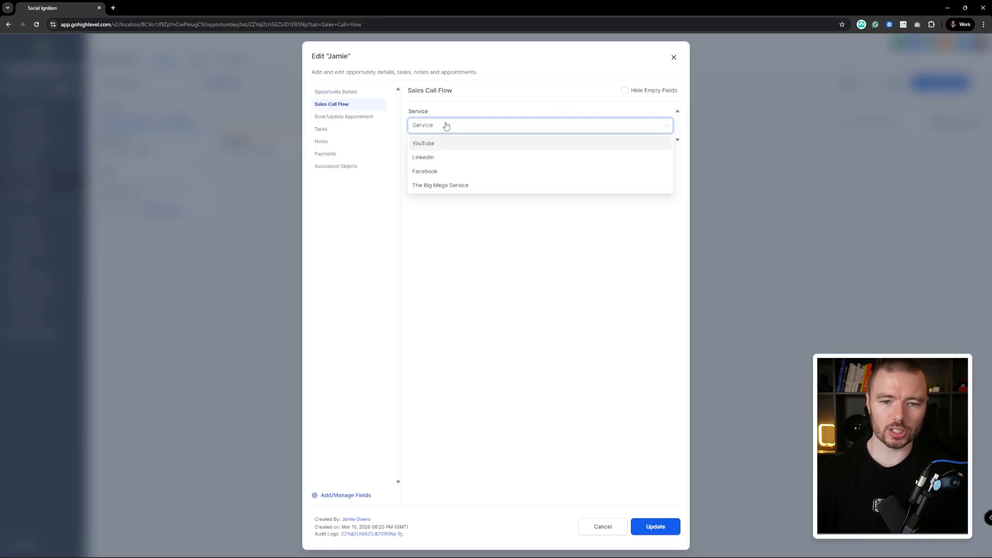
{"action": "left_click", "coordinate": [451, 187]}
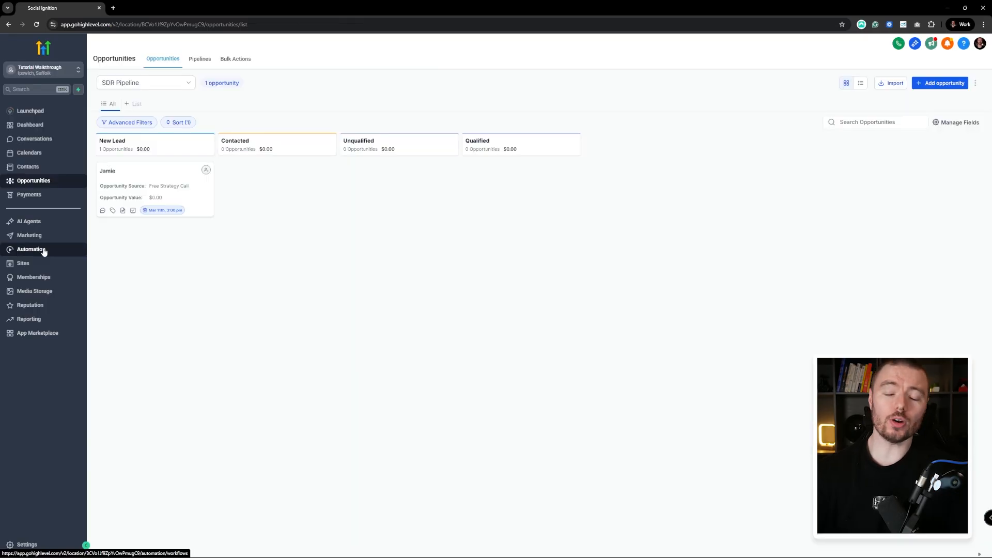
Create a new automation workflow pairing the Customer Booked Appointment trigger with a Send Email action, and enable Auto Save.
{"action": "left_click", "coordinate": [31, 250]}
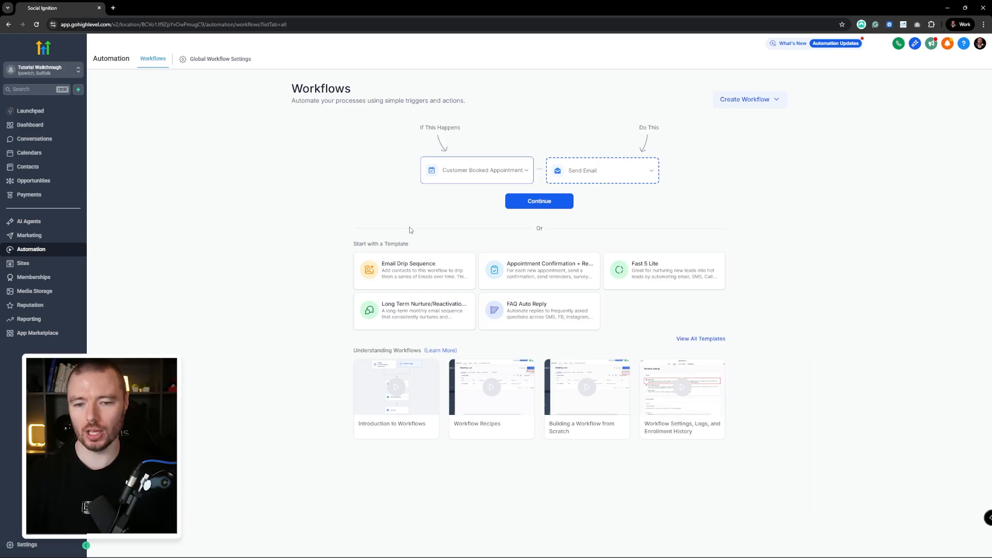
{"action": "left_click", "coordinate": [544, 203]}
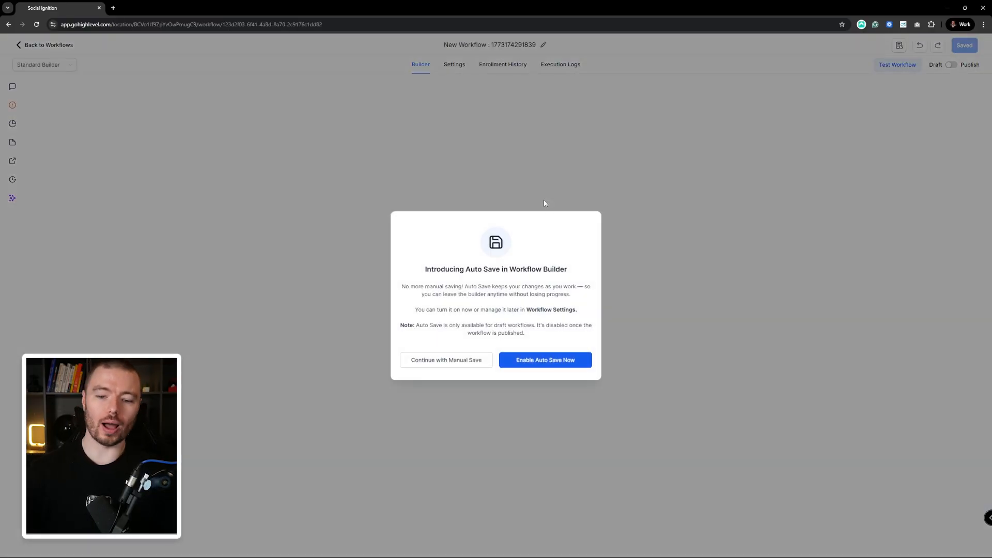
{"action": "left_click", "coordinate": [566, 360]}
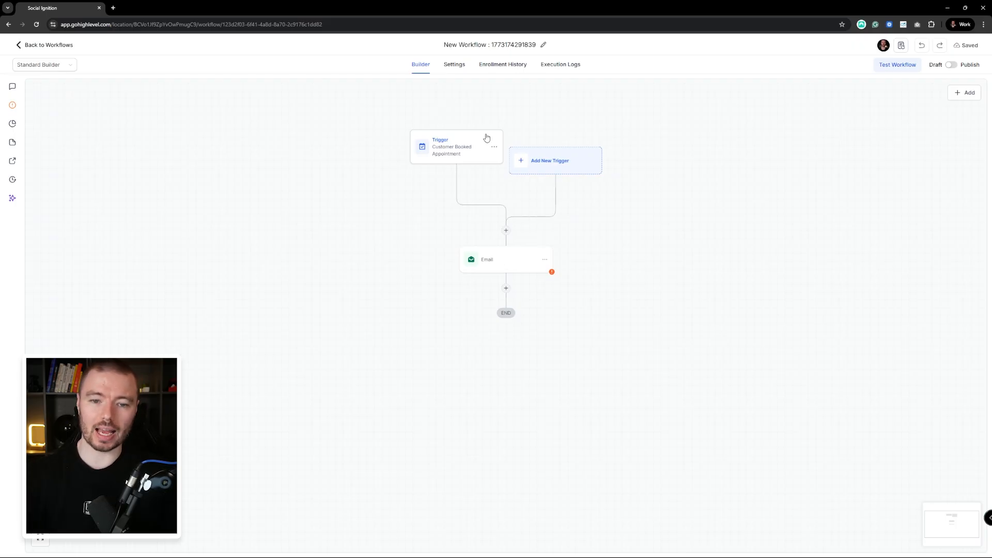
Inspect the Customer Booked Appointment trigger's settings and view the options of the Webhook action available between trigger and email.
{"action": "left_click", "coordinate": [454, 151]}
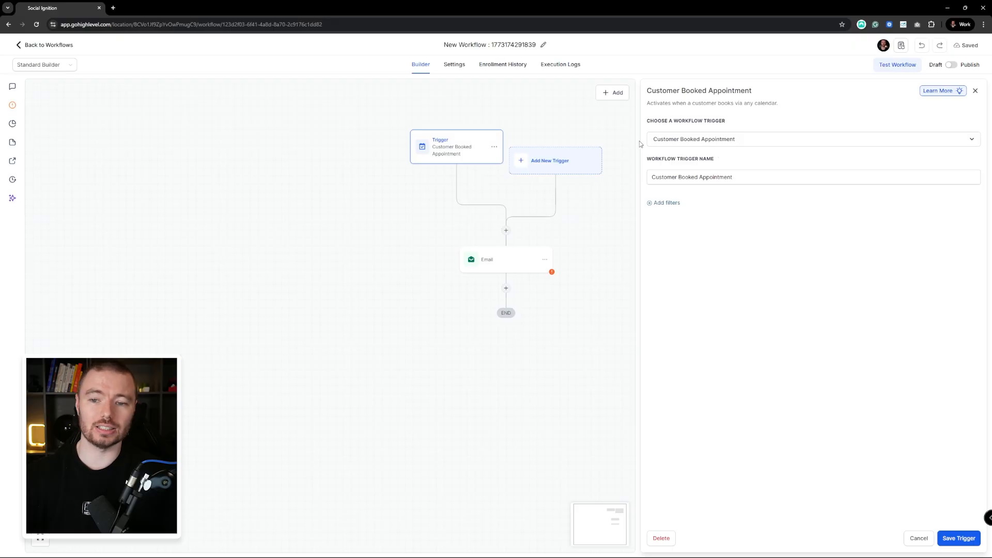
{"action": "left_click", "coordinate": [506, 230]}
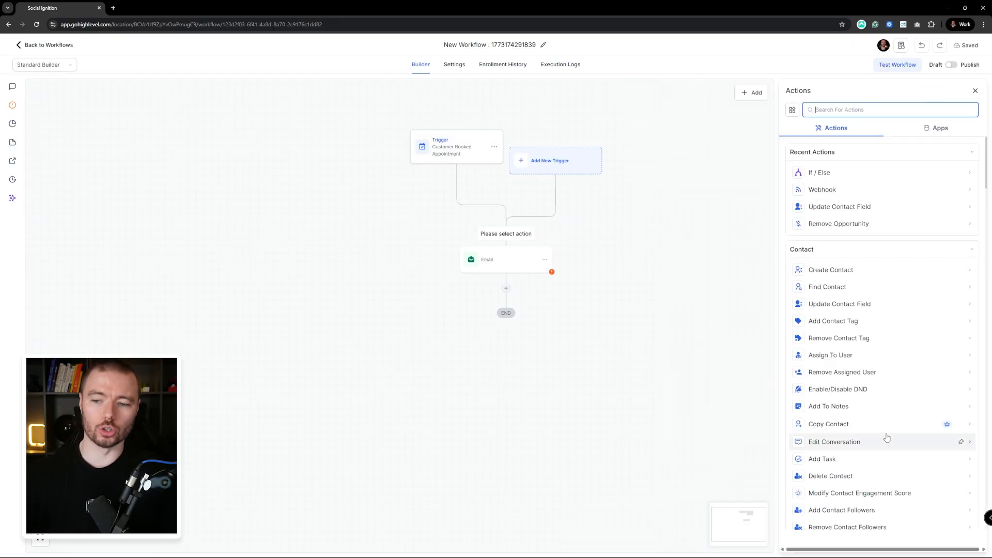
{"action": "scroll", "coordinate": [886, 438], "scroll_direction": "down", "scroll_amount": 1}
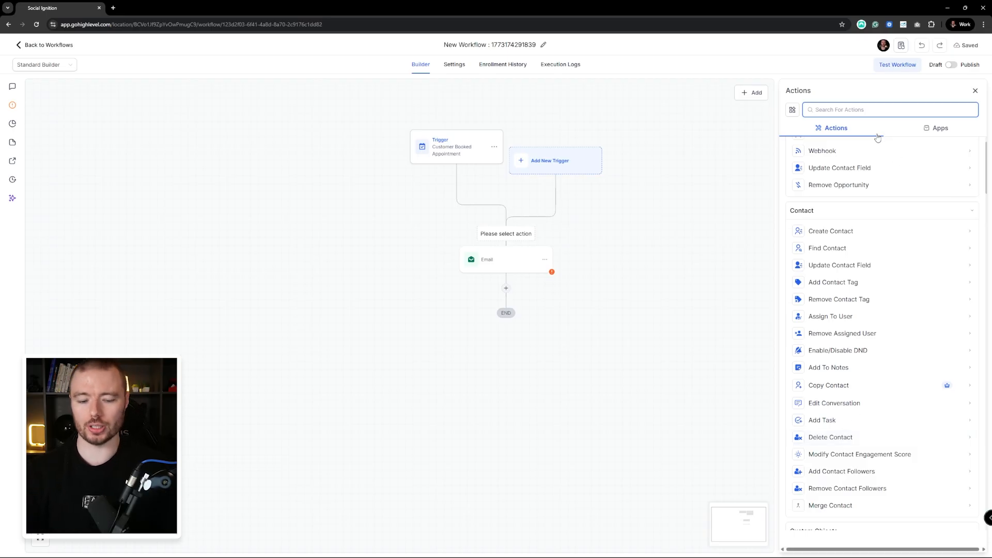
{"action": "type", "text": "Webhook"}
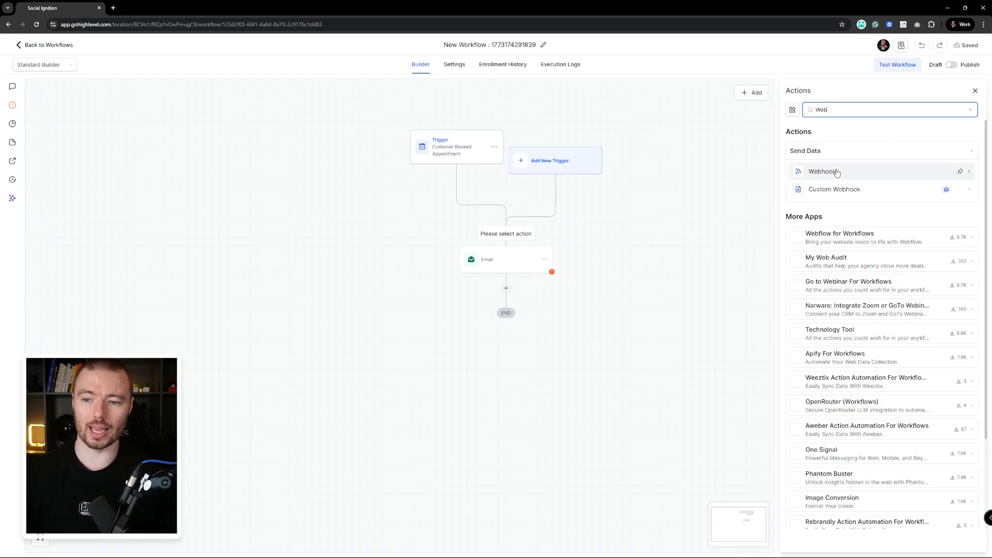
{"action": "left_click", "coordinate": [836, 170]}
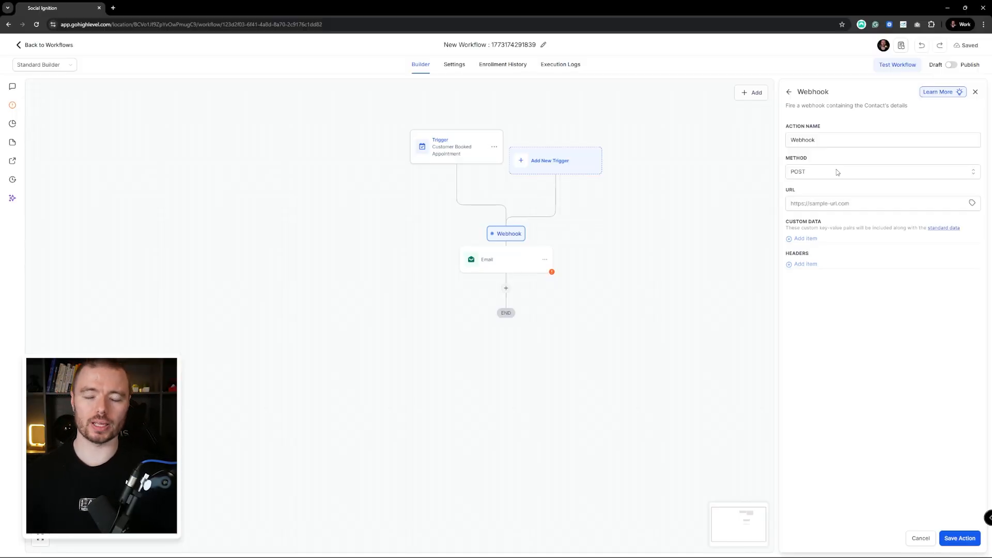
{"action": "left_click", "coordinate": [789, 92]}
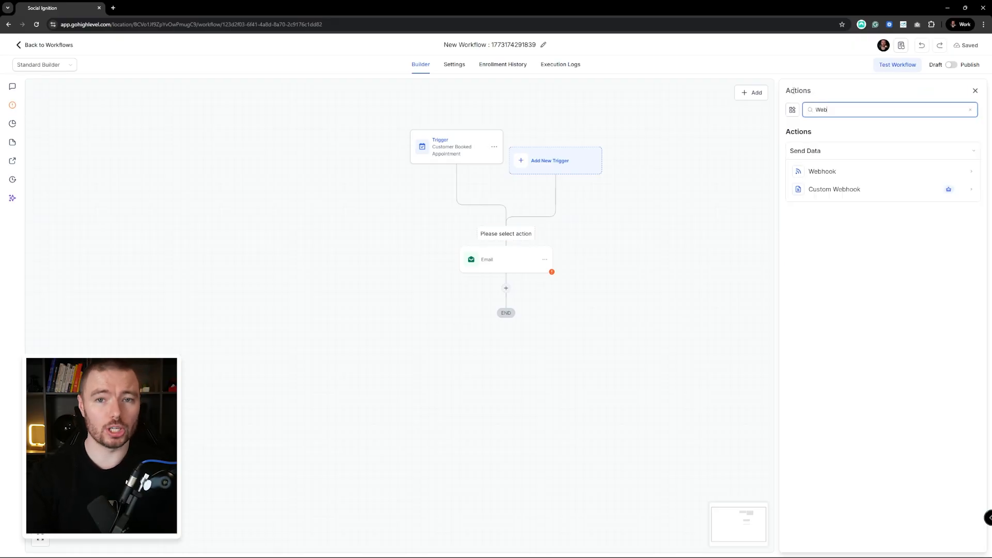
Place a Create/Update Opportunity action before the email, targeting the SDR Pipeline at the New Lead stage.
{"action": "key", "text": "BackSpace"}
{"action": "key", "text": "BackSpace"}
{"action": "key", "text": "BackSpace"}
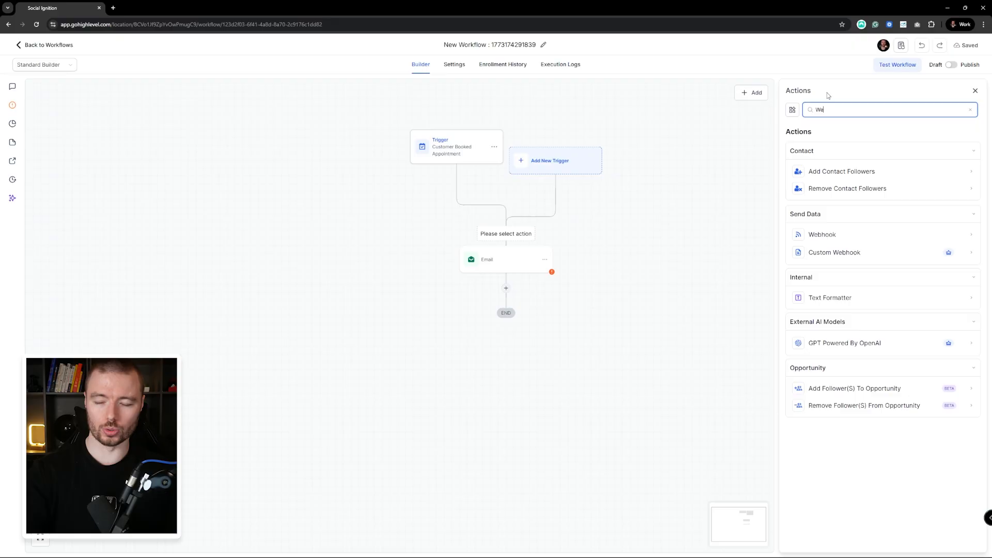
{"action": "type", "text": "Update"}
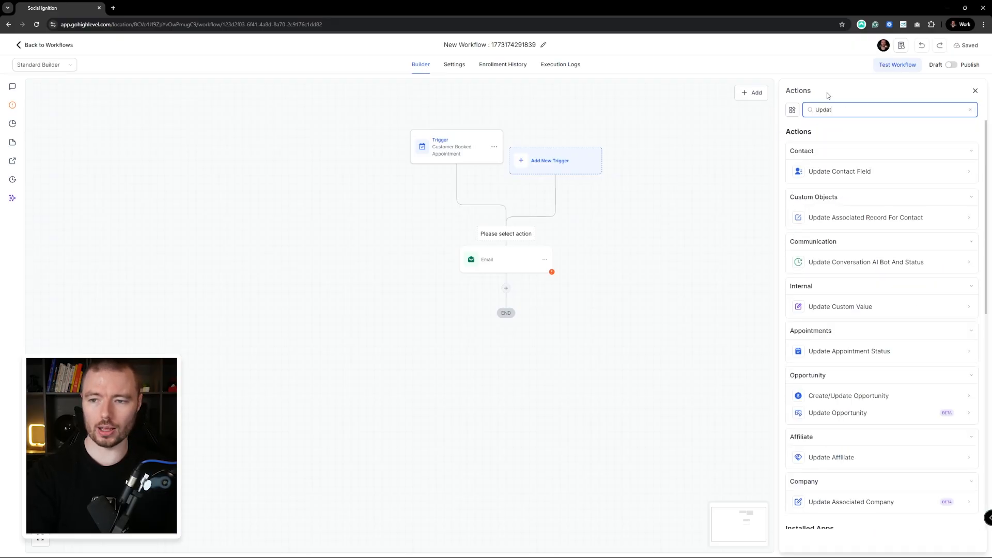
{"action": "left_click", "coordinate": [856, 402]}
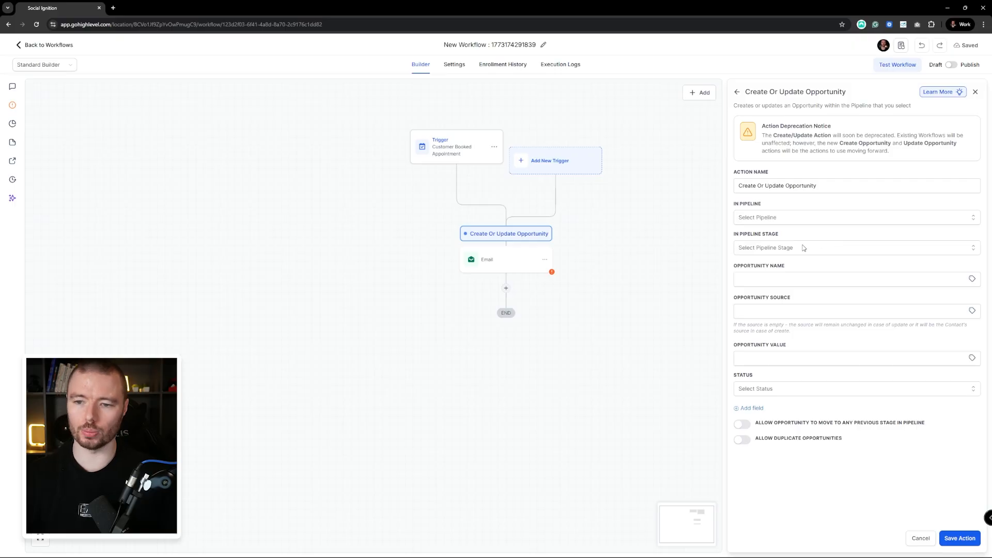
{"action": "left_click", "coordinate": [794, 220]}
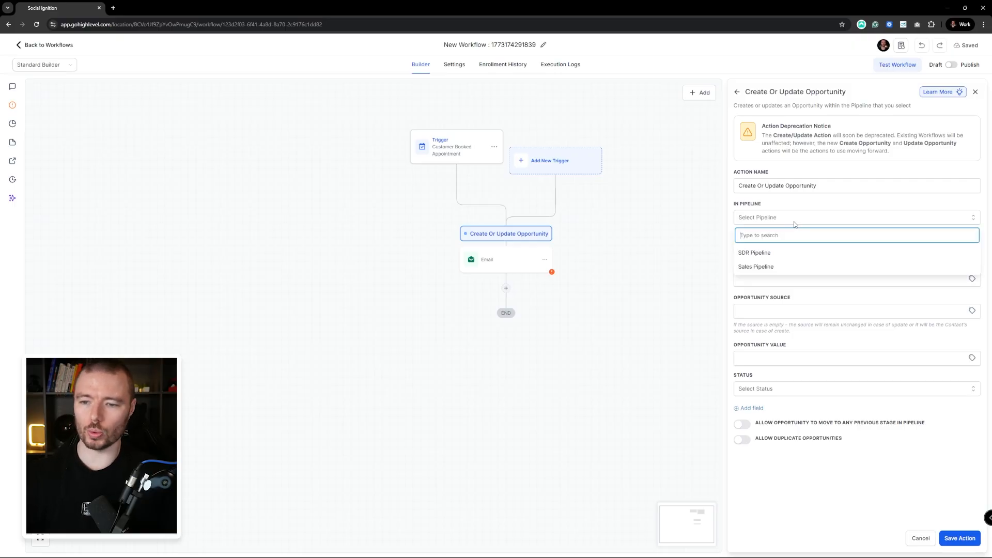
{"action": "left_click", "coordinate": [770, 252]}
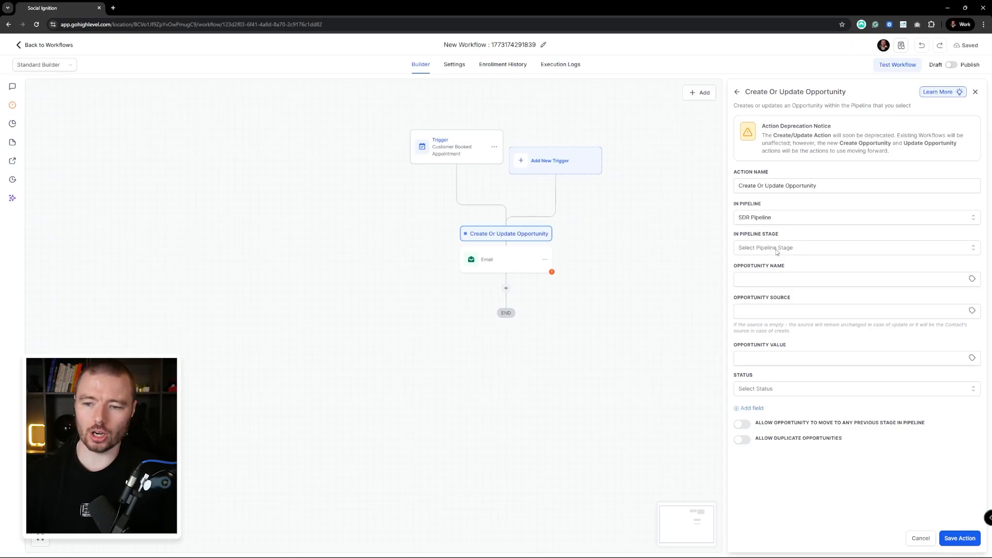
{"action": "left_click", "coordinate": [779, 248]}
{"action": "left_click", "coordinate": [758, 282]}
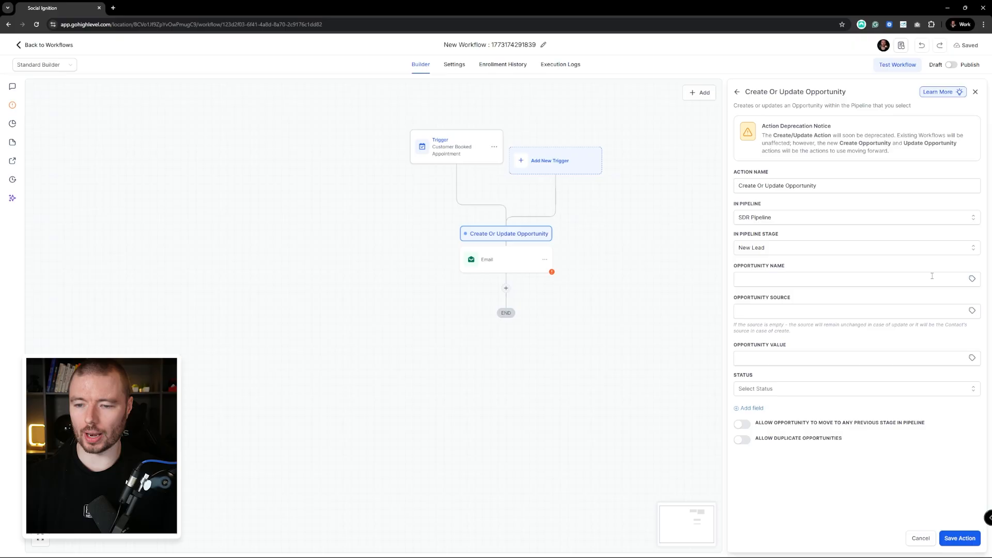
Set the action's opportunity name to the Contact > First Name custom value.
{"action": "left_click", "coordinate": [972, 279]}
{"action": "left_click", "coordinate": [922, 288]}
{"action": "type", "text": "N"}
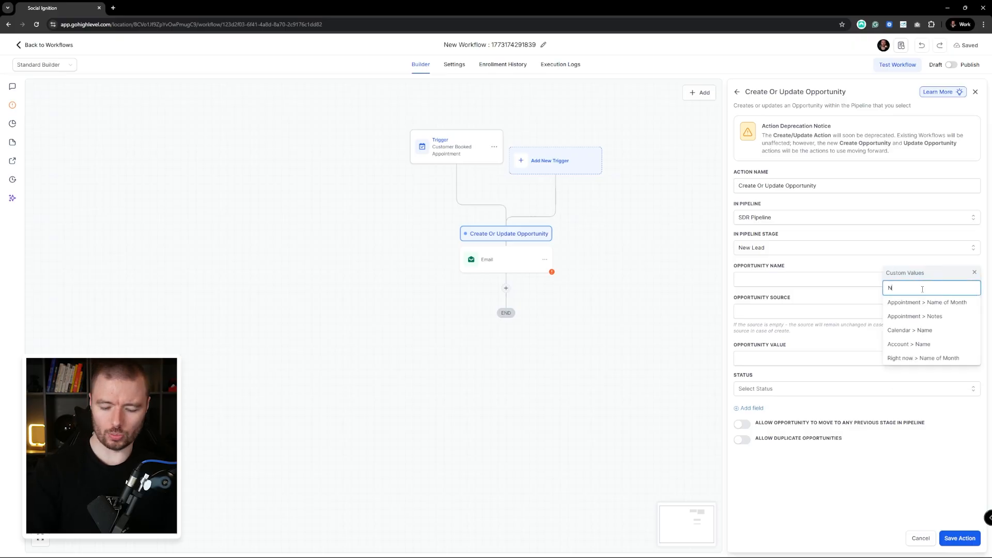
{"action": "type", "text": "ame"}
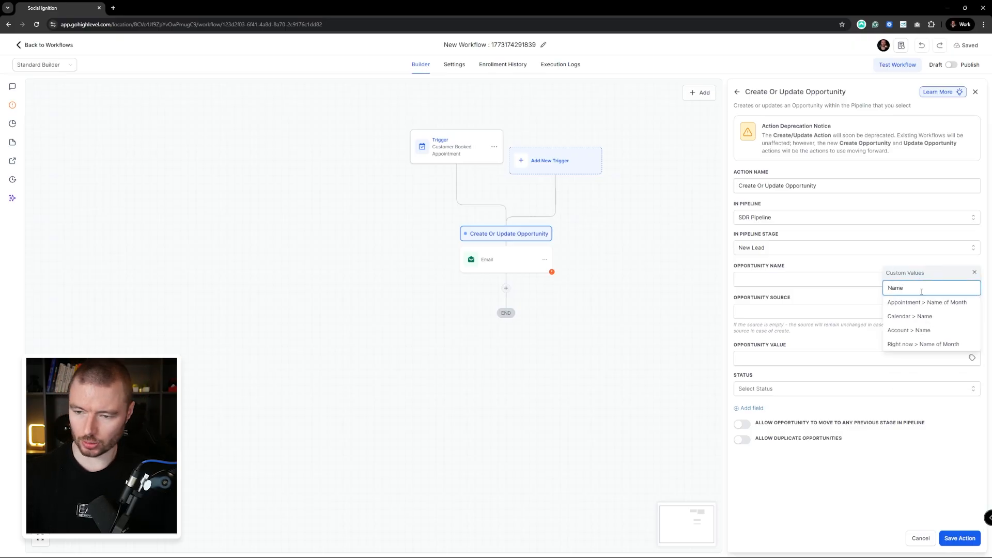
{"action": "left_click_drag", "start_coordinate": [894, 283], "coordinate": [877, 280]}
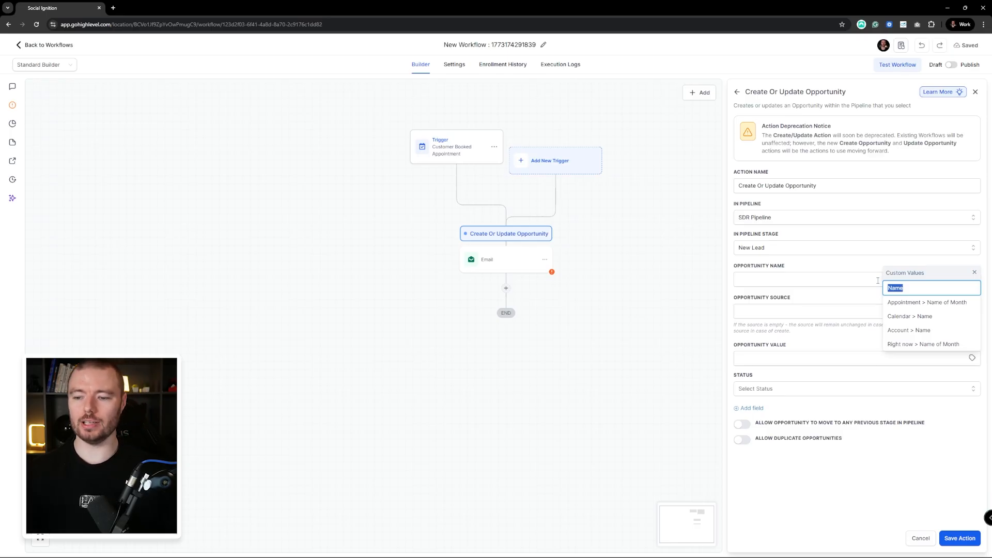
{"action": "type", "text": "First"}
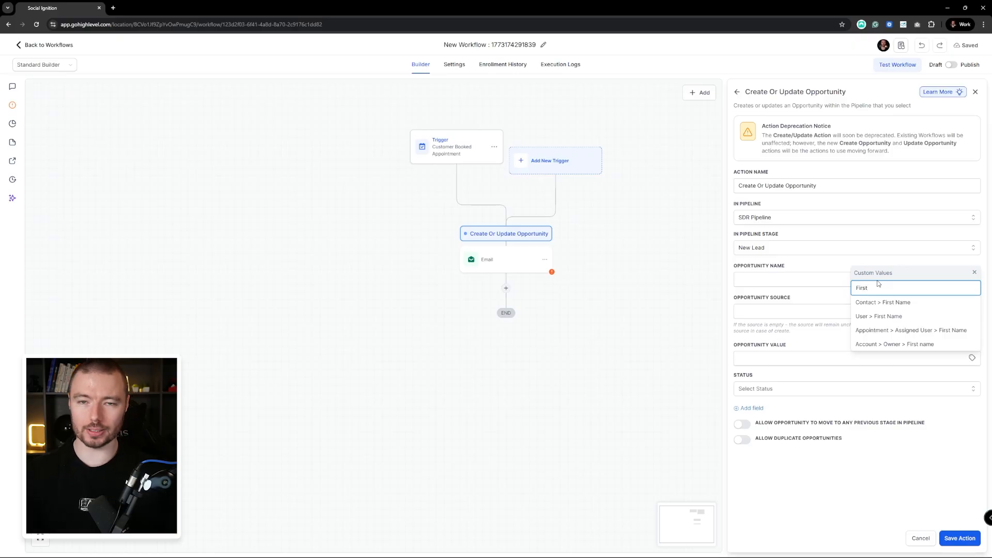
{"action": "left_click", "coordinate": [891, 302]}
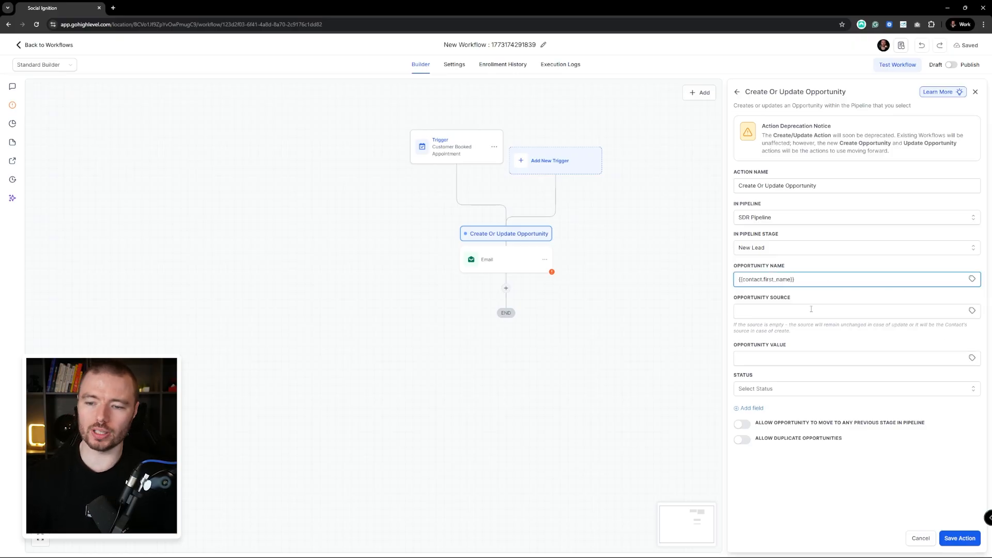
Set the opportunity status to open and save the Create Or Update Opportunity action.
{"action": "left_click", "coordinate": [777, 388]}
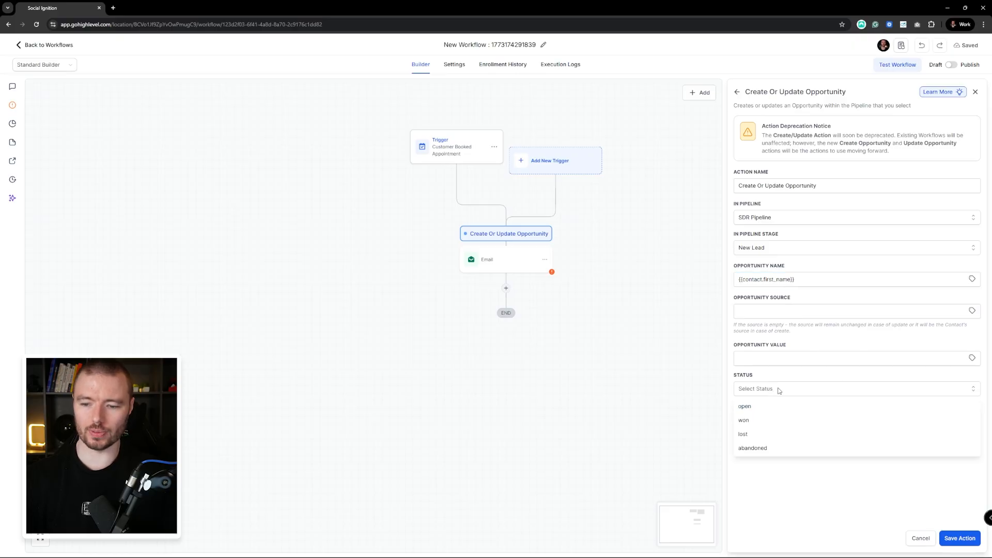
{"action": "left_click", "coordinate": [746, 407]}
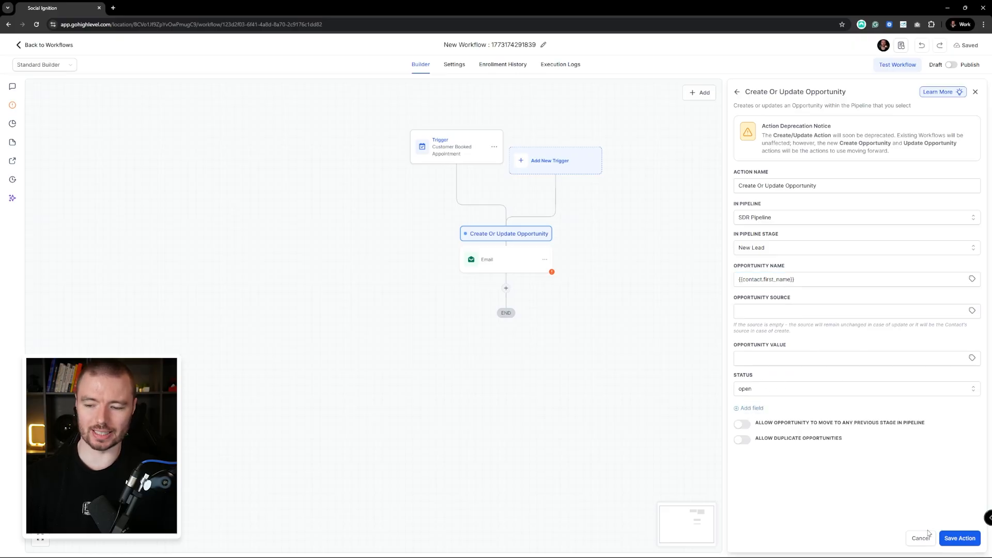
{"action": "left_click", "coordinate": [960, 540]}
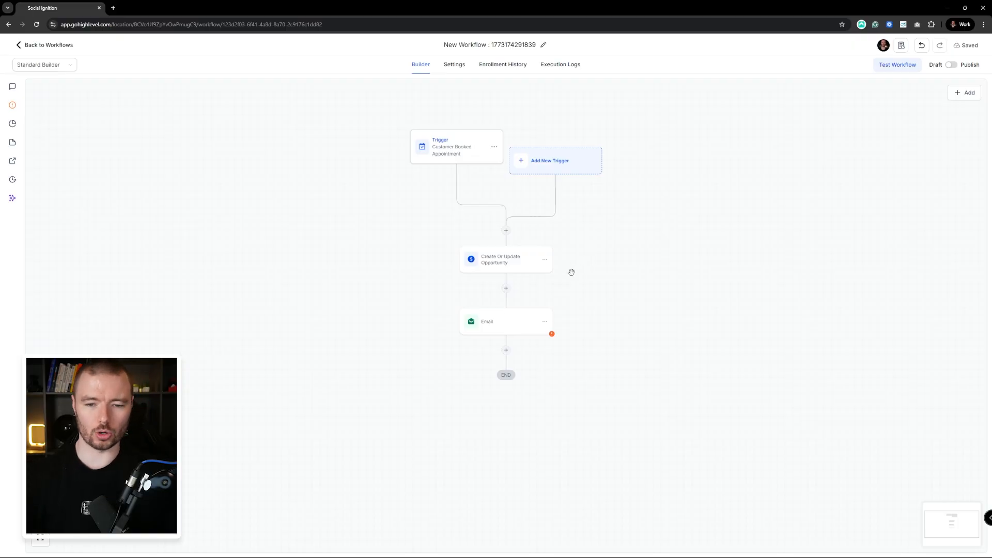
Write "Hey, thanks for booking a call" as the Email action's message and try to save the action.
{"action": "left_click", "coordinate": [512, 329]}
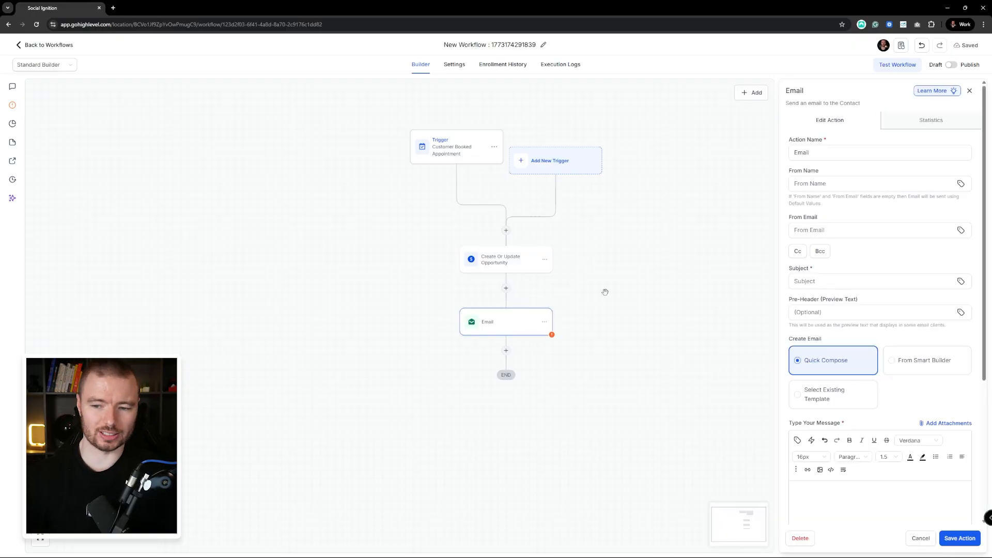
{"action": "scroll", "coordinate": [883, 301], "scroll_direction": "down", "scroll_amount": 2}
{"action": "type", "text": "Hey"}
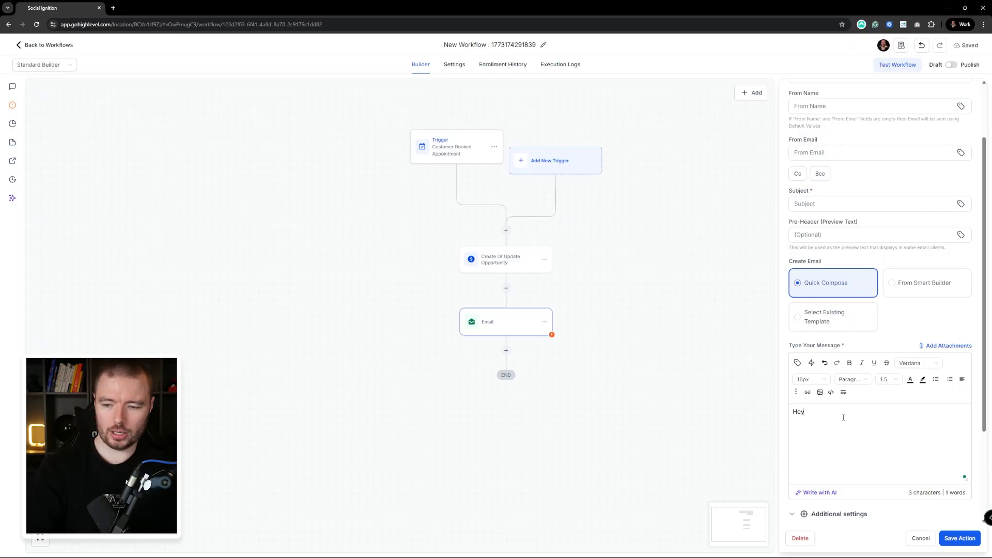
{"action": "type", "text": ", thanks for "}
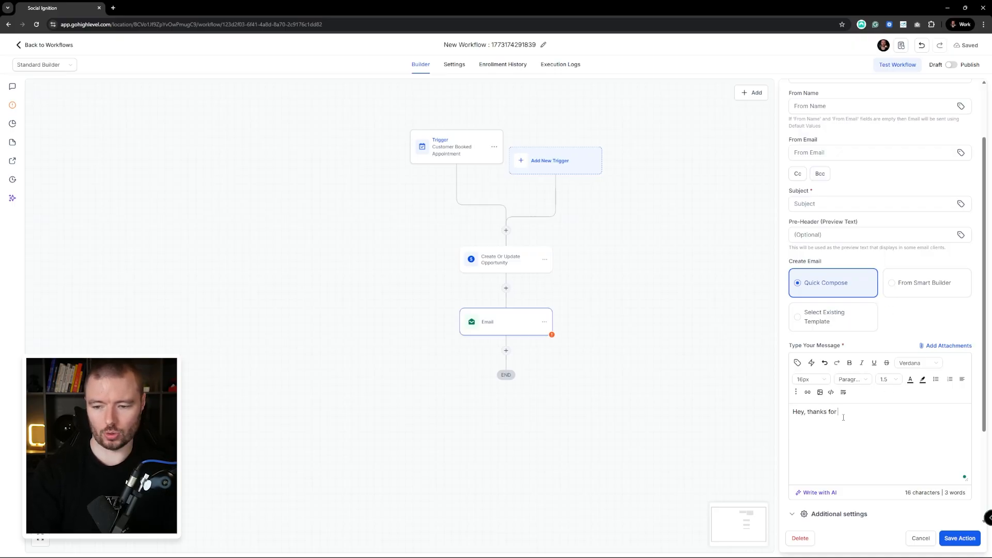
{"action": "type", "text": "booking a call"}
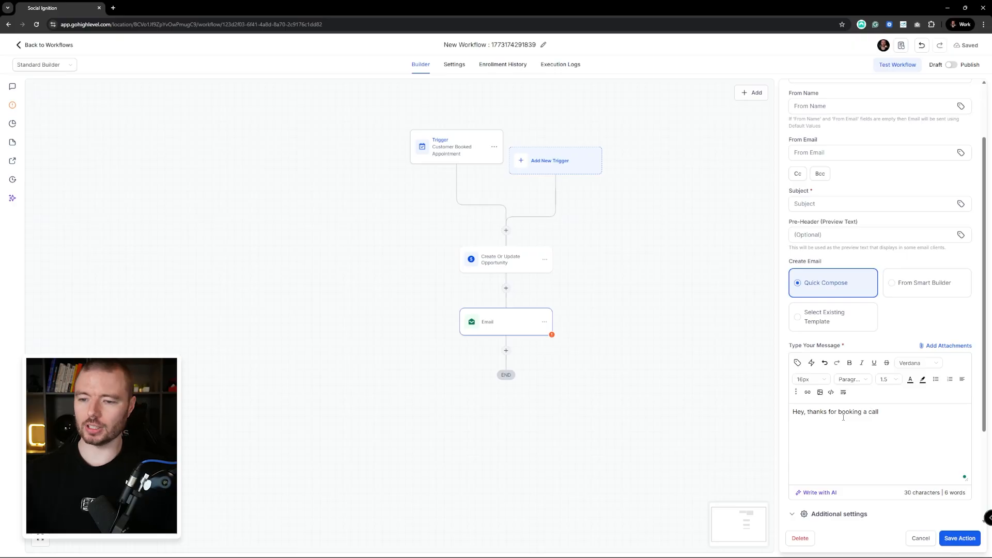
{"action": "left_click", "coordinate": [960, 540]}
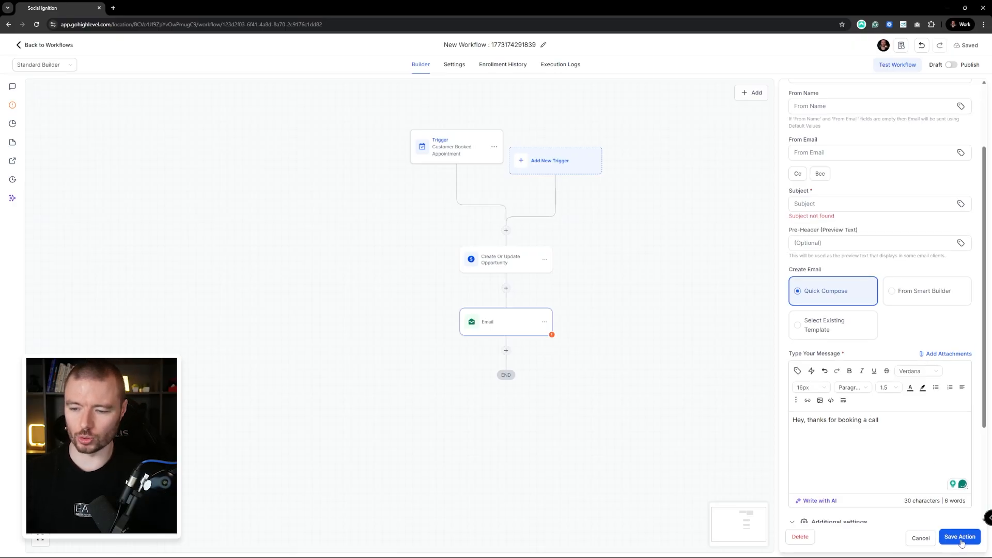
Copy "thanks for booking a call" from the message into the email subject and save the Email action.
{"action": "left_click", "coordinate": [847, 206]}
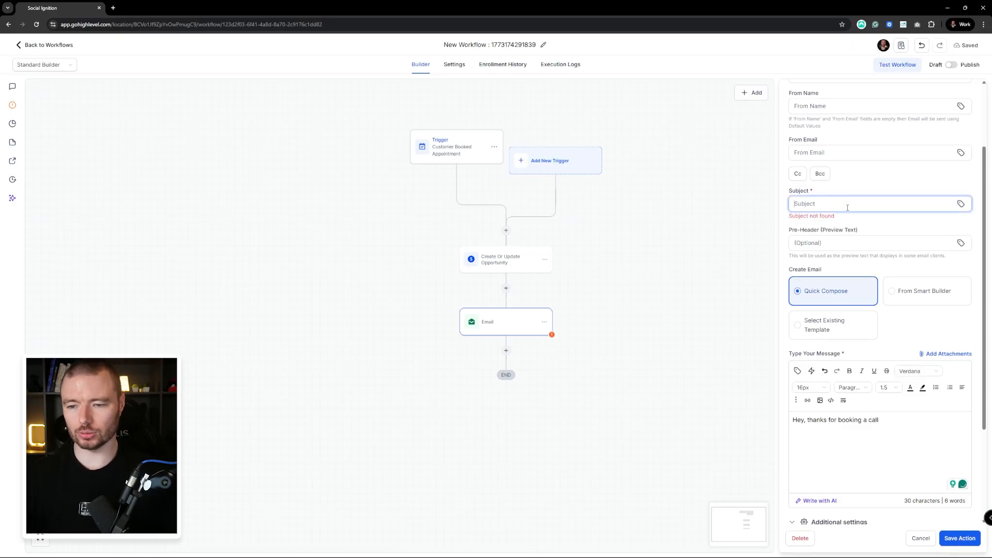
{"action": "left_click_drag", "start_coordinate": [879, 420], "coordinate": [808, 421]}
{"action": "key", "text": "ctrl+c"}
{"action": "left_click", "coordinate": [837, 203]}
{"action": "key", "text": "ctrl+v"}
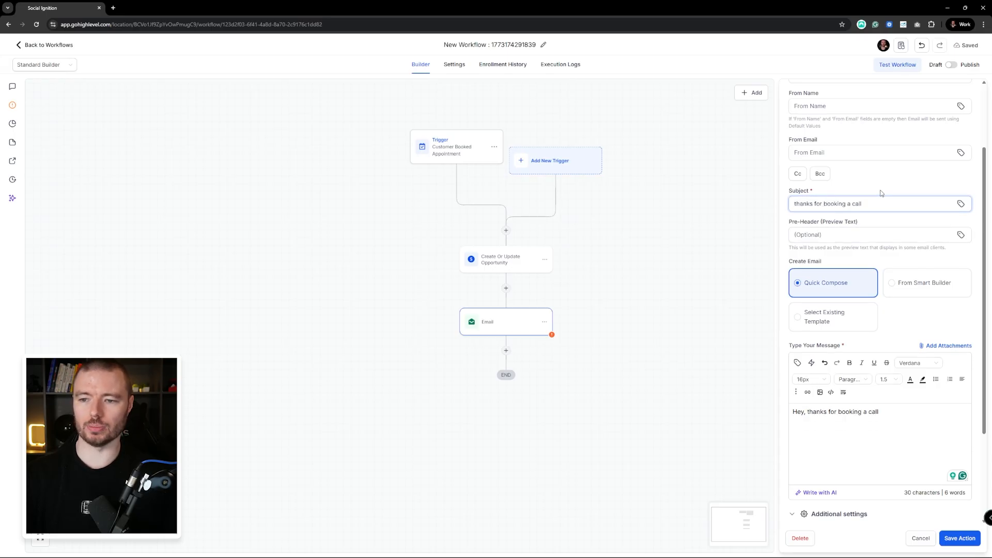
{"action": "scroll", "coordinate": [885, 271], "scroll_direction": "up", "scroll_amount": 2}
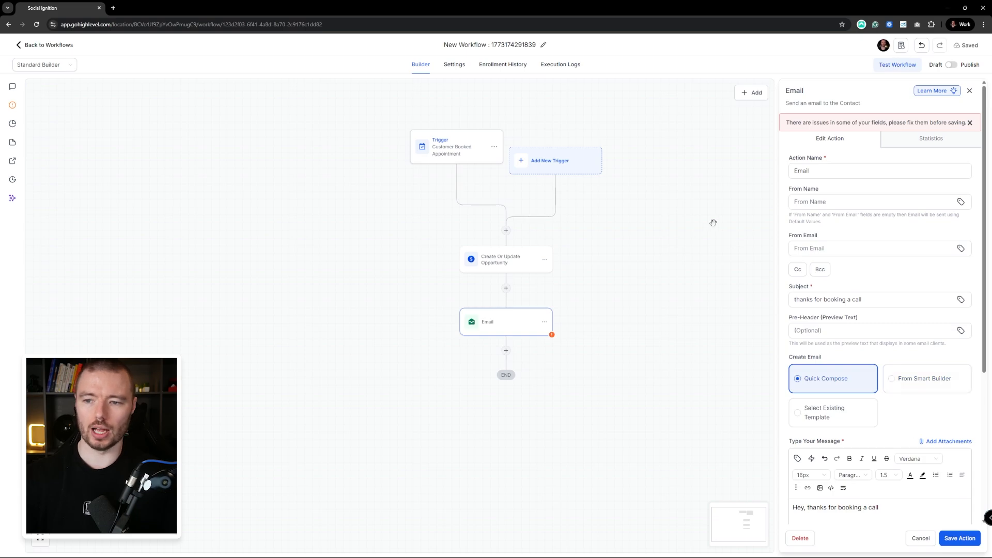
{"action": "left_click", "coordinate": [952, 539]}
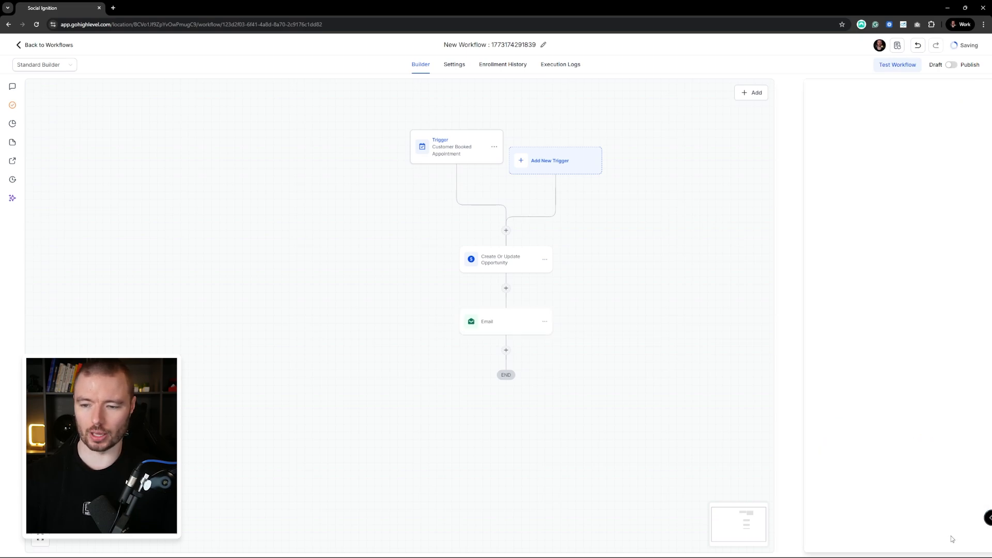
{"action": "left_click_drag", "start_coordinate": [644, 257], "coordinate": [739, 294]}
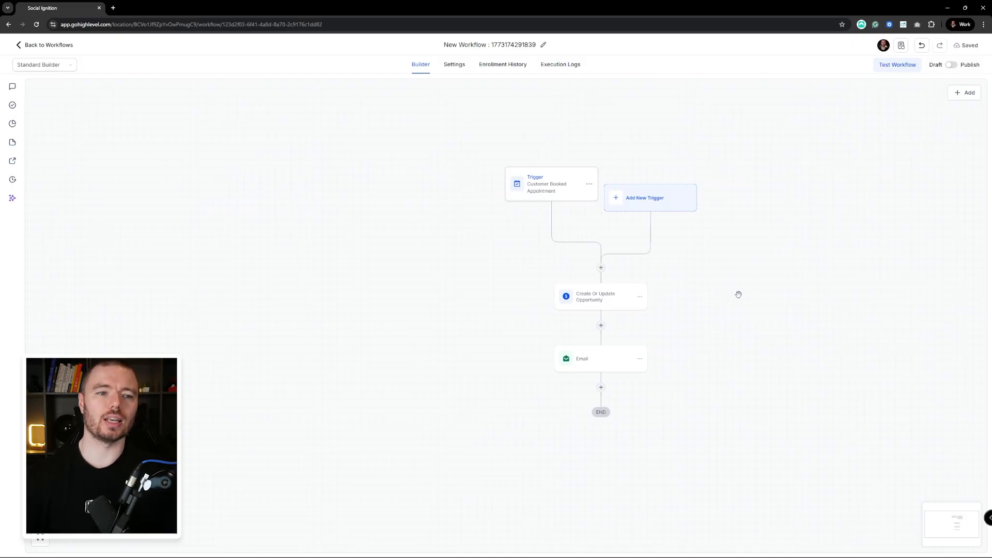
{"action": "left_click_drag", "start_coordinate": [739, 294], "coordinate": [687, 295]}
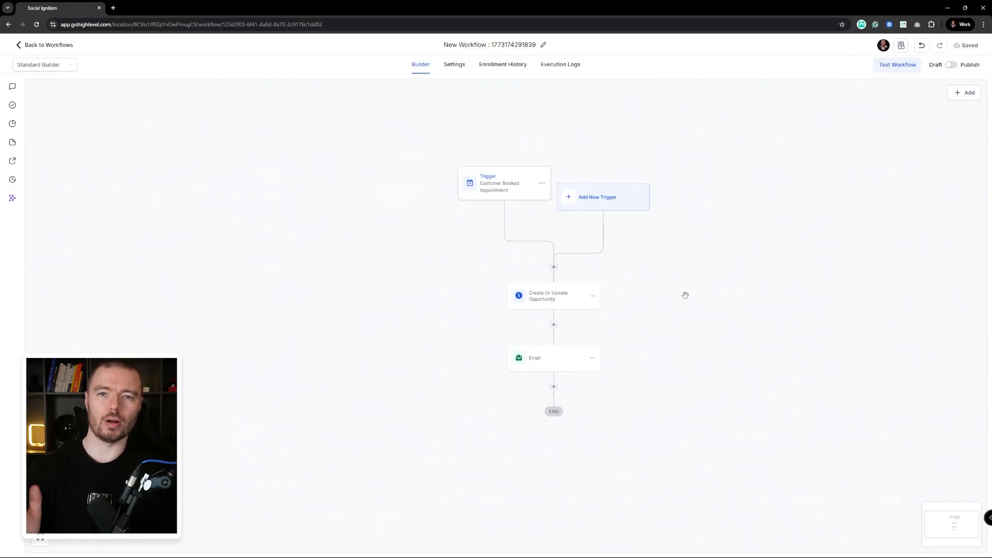